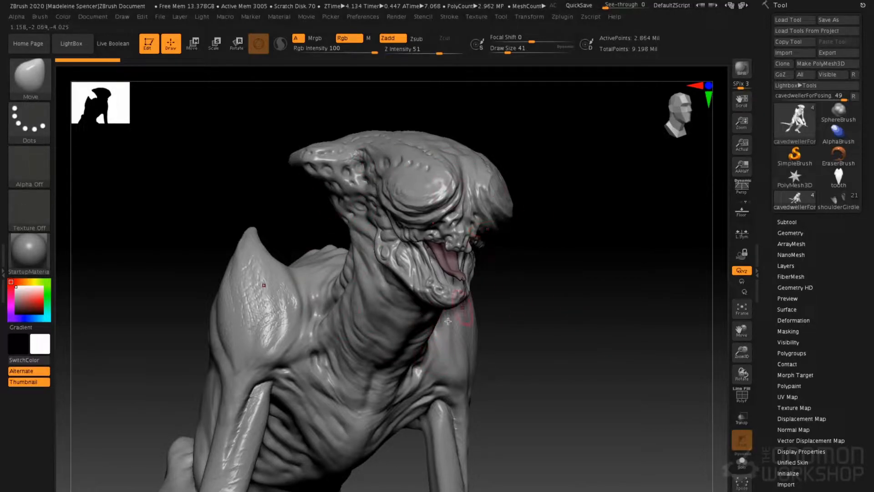
- Switch to the tooth tool, frame it in the view, and check its subdivision levels in the geometry settings
click(839, 177)
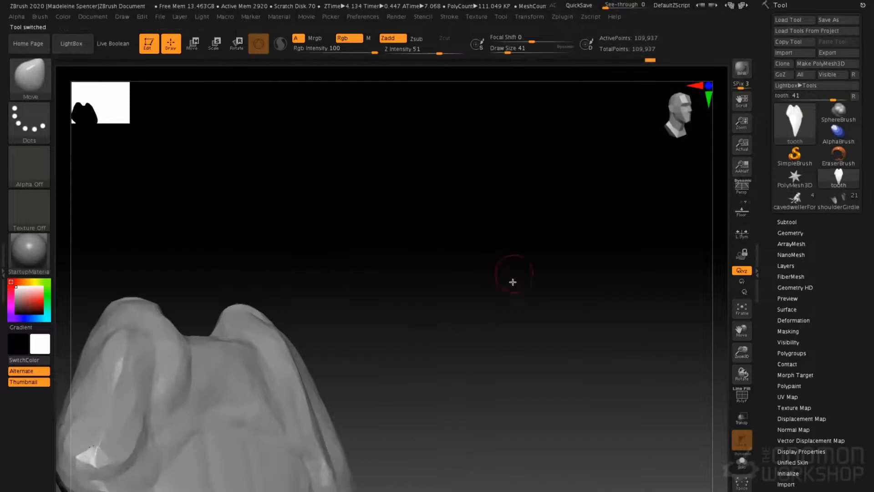
key(f)
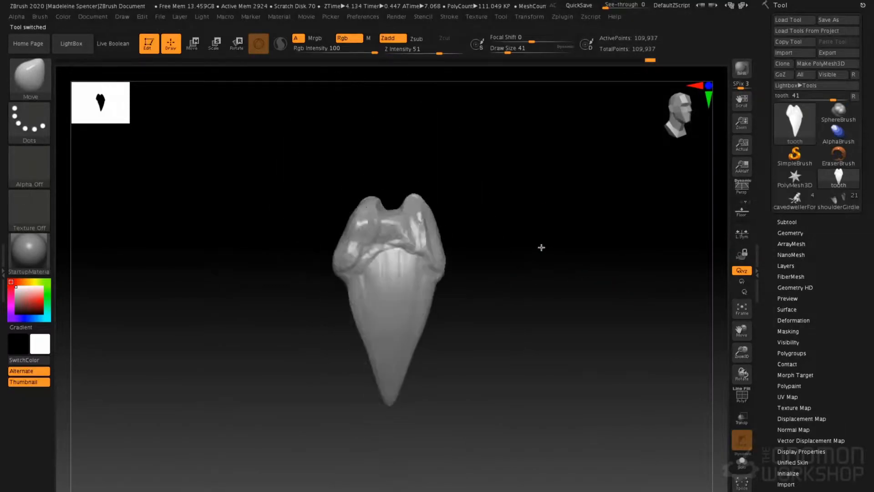
click(792, 233)
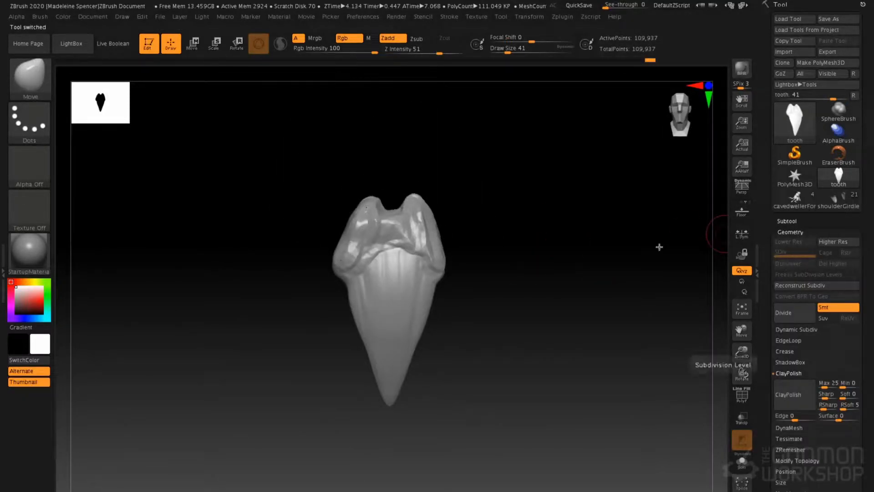
alt+drag(531, 273, 553, 279)
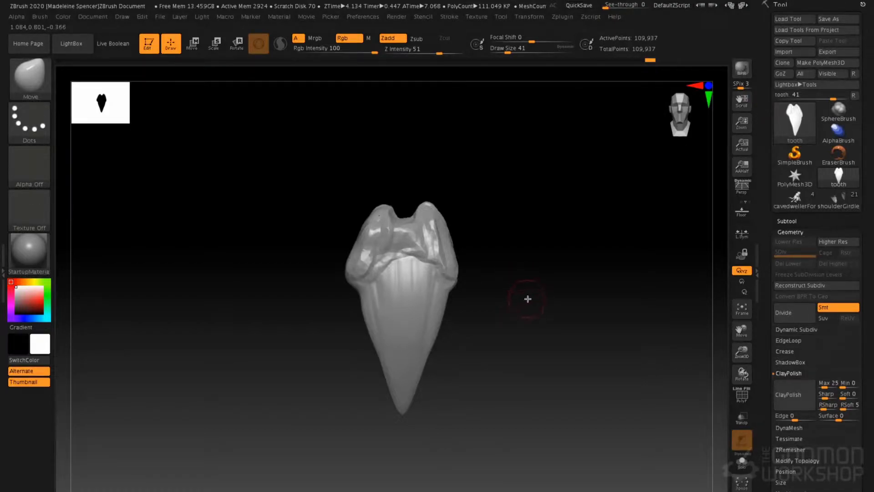
- Load PolySphere.ZTL from the LightBox tool library and delete its lower subdivision levels
click(71, 43)
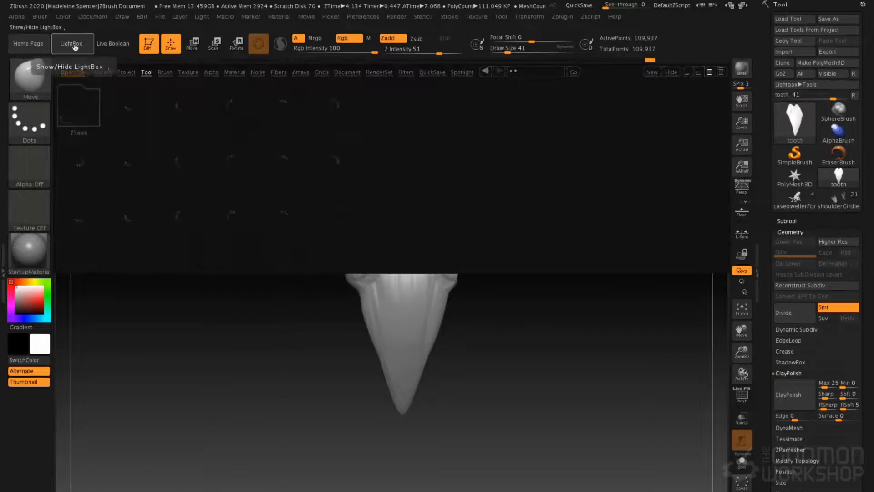
double_click(280, 165)
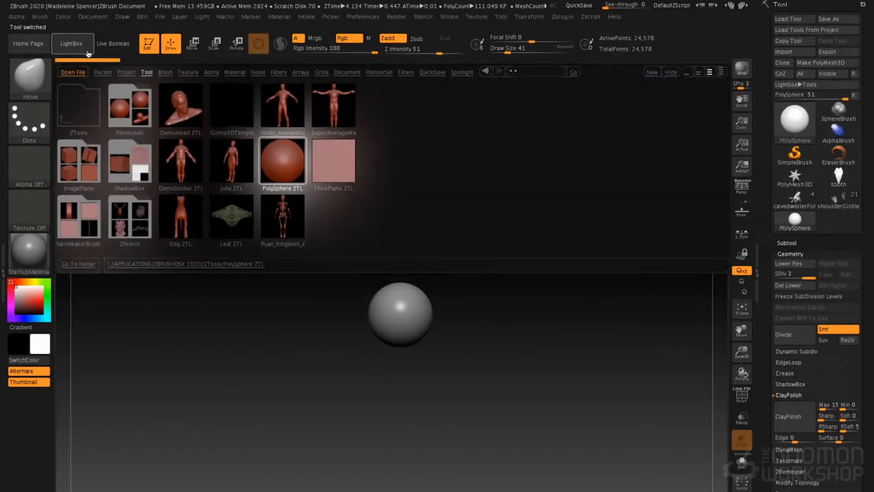
click(802, 286)
key(f)
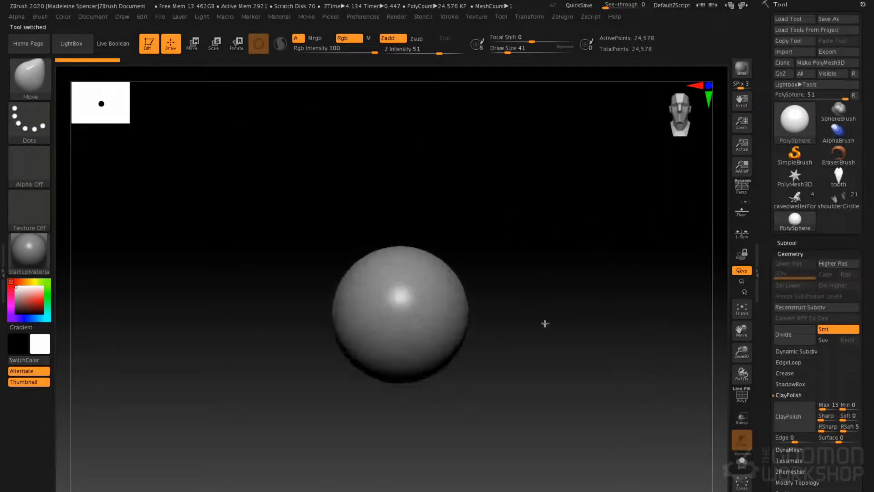
- Insert four Philips screw heads from the IMM Ind. Parts brush across the upper half of the sphere
key(b)
key(i)
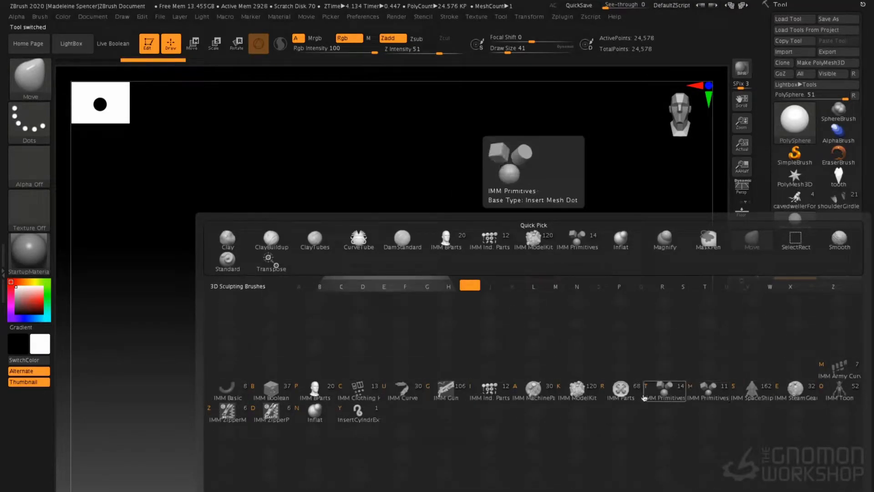
click(495, 392)
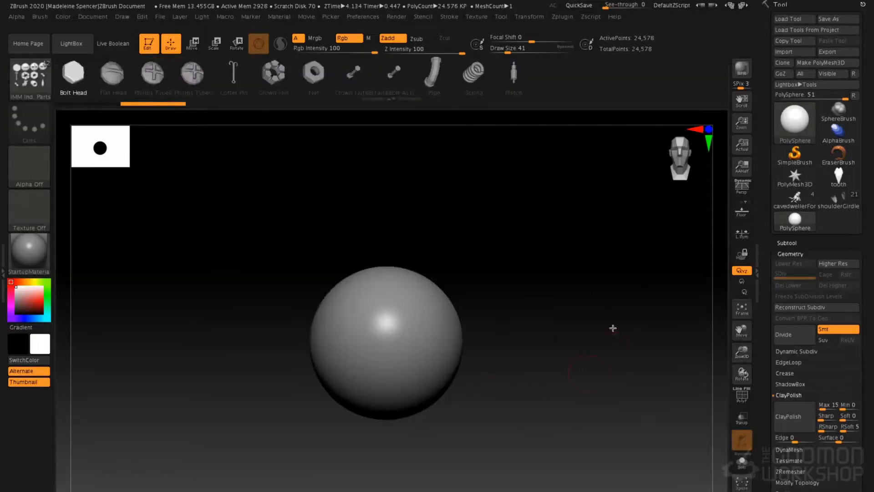
click(192, 73)
drag(360, 301, 398, 278)
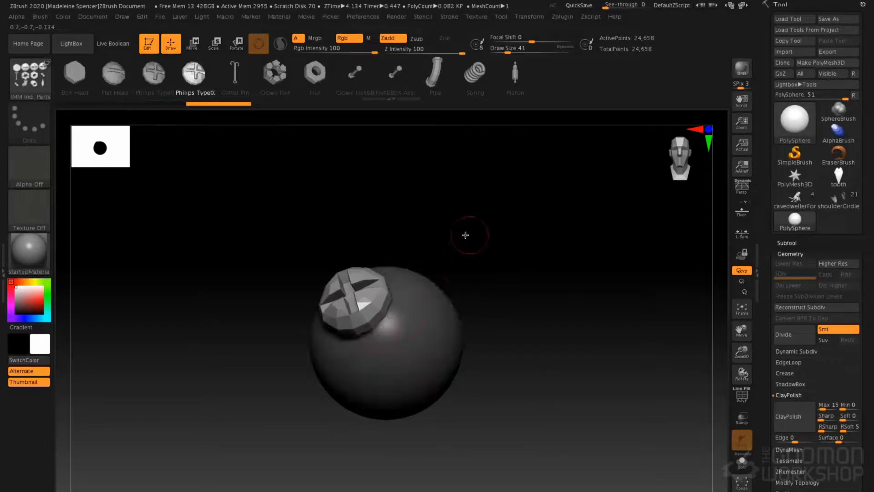
drag(466, 235, 445, 253)
drag(471, 309, 483, 296)
drag(408, 334, 425, 278)
drag(601, 345, 569, 347)
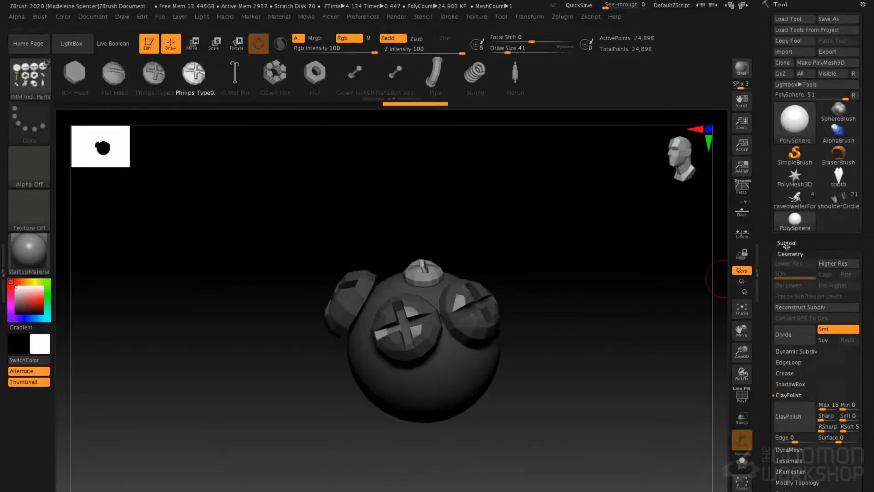
- Show the polyframe and examine the sphere with its inserted screw heads in the subtool list
click(787, 244)
mouse_move(798, 269)
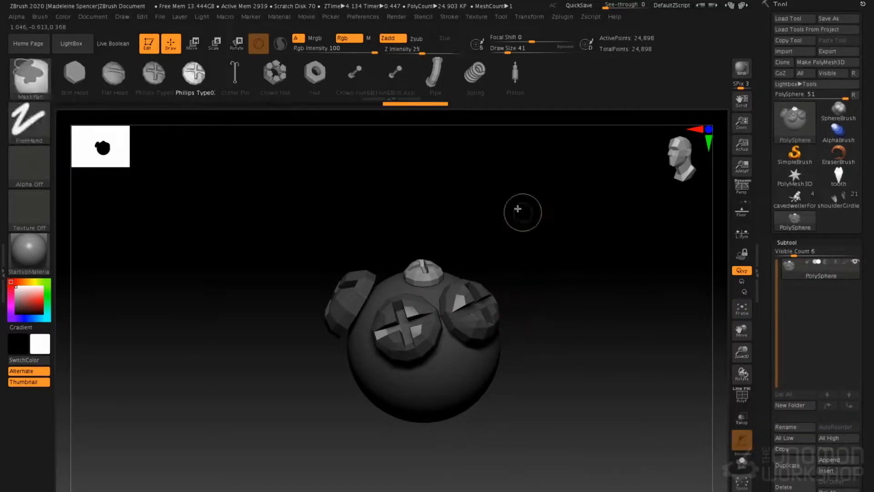
key(shift+f)
drag(502, 232, 569, 237)
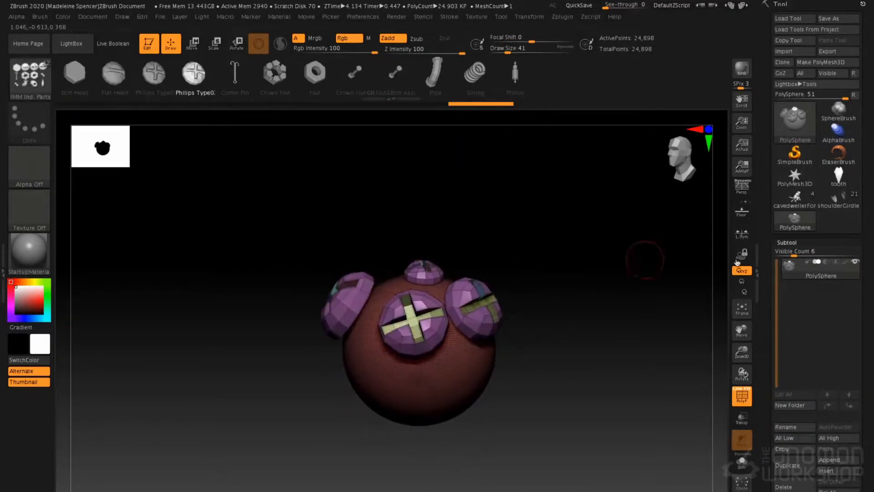
mouse_move(804, 271)
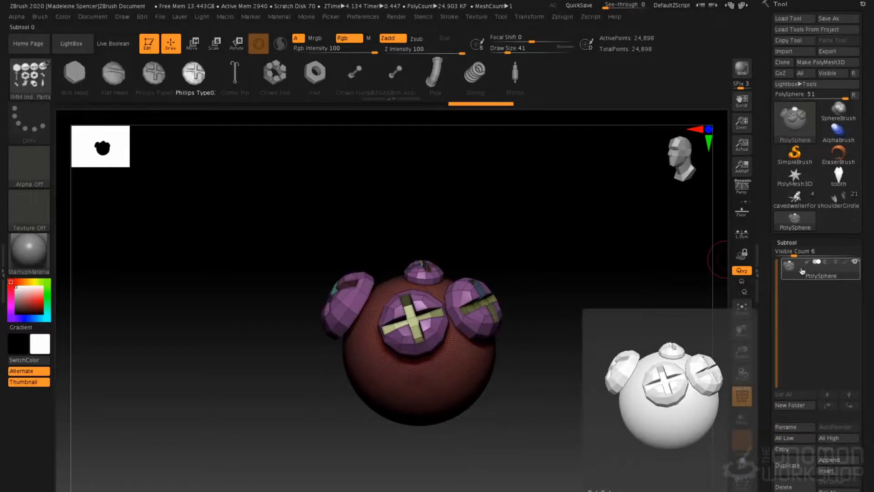
- Switch back to the tooth tool, hide its polyframe, and view the whole tooth from the front
click(839, 177)
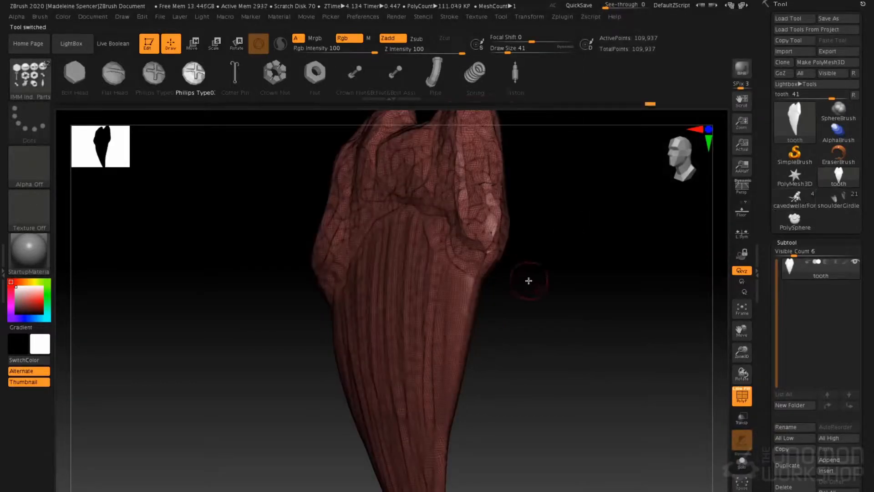
key(shift+f)
alt+drag(556, 339, 524, 276)
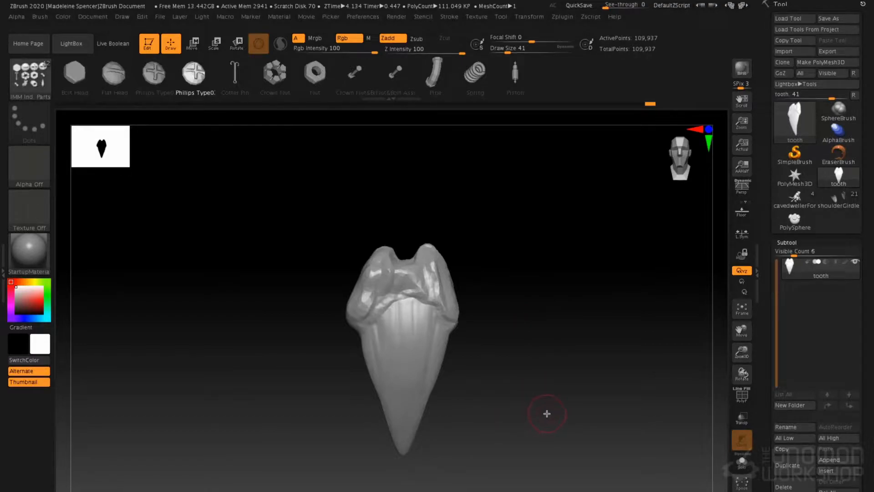
alt+drag(555, 386, 552, 366)
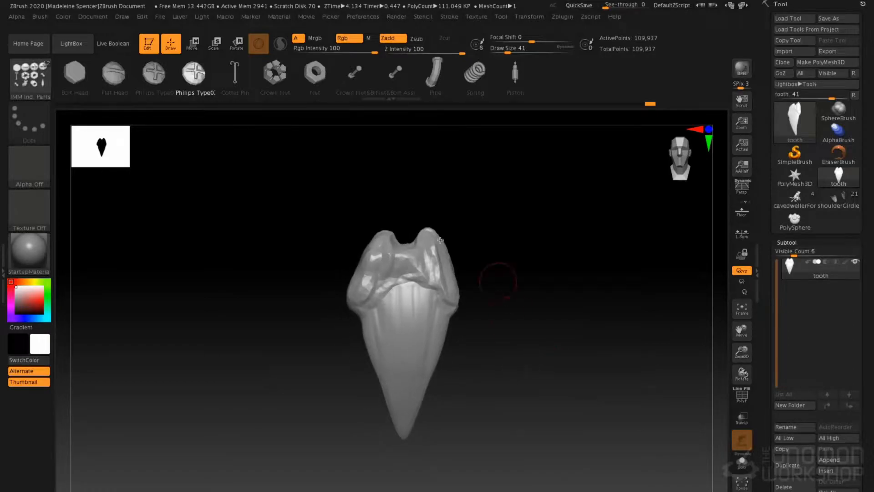
- Create a new InsertMesh brush from the front-facing tooth instead of appending it to the IMM Ind. Parts brush
click(38, 17)
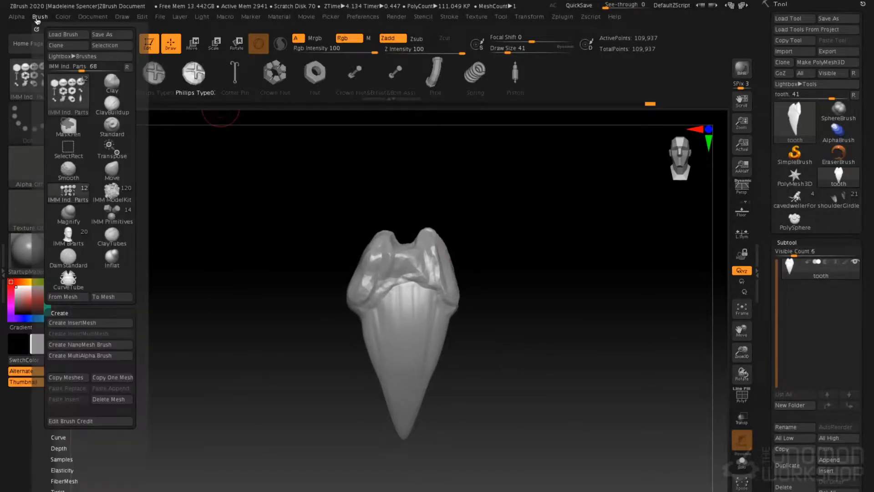
click(68, 314)
click(68, 314)
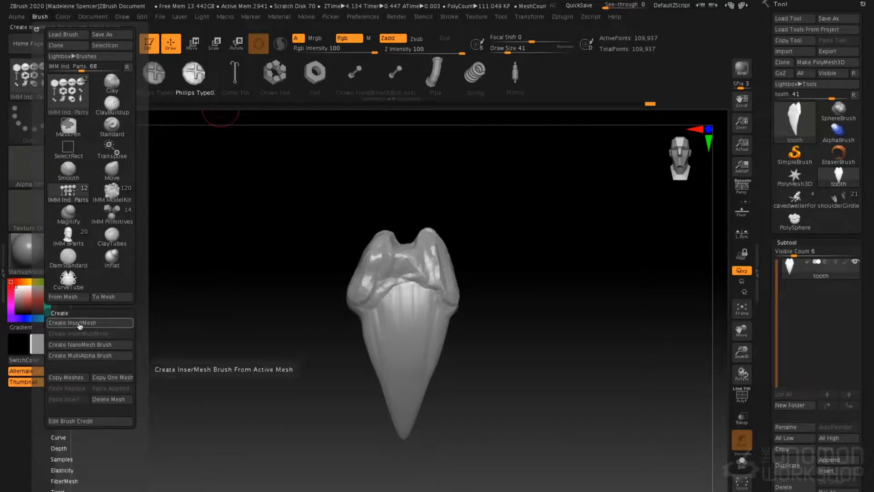
click(79, 327)
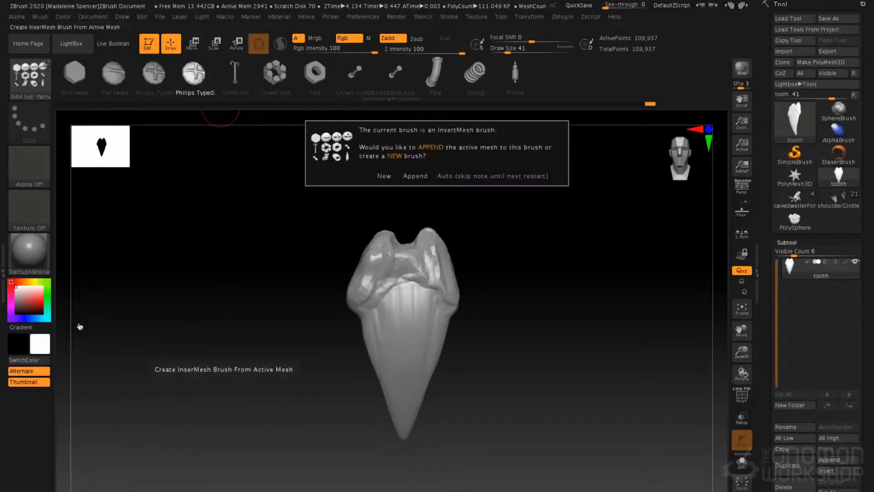
click(385, 176)
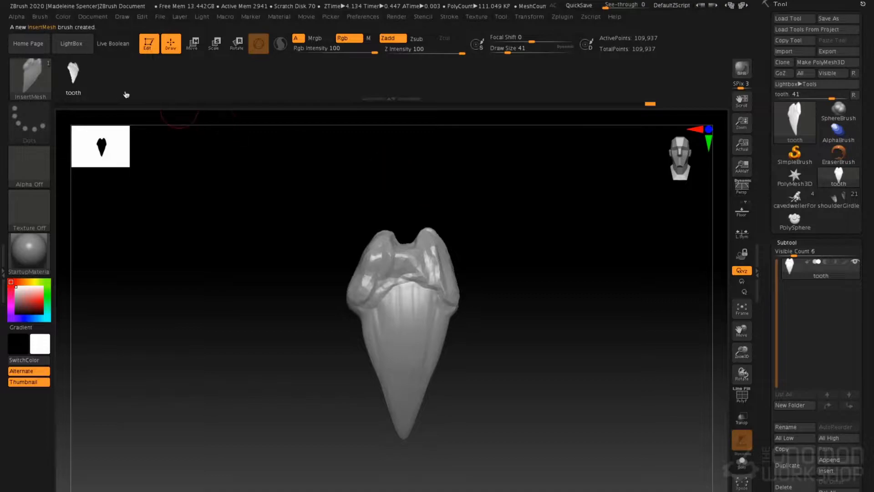
- Test the new tooth brush by inserting a copy on the tooth's upper side, and undo the insertion
drag(443, 289, 527, 292)
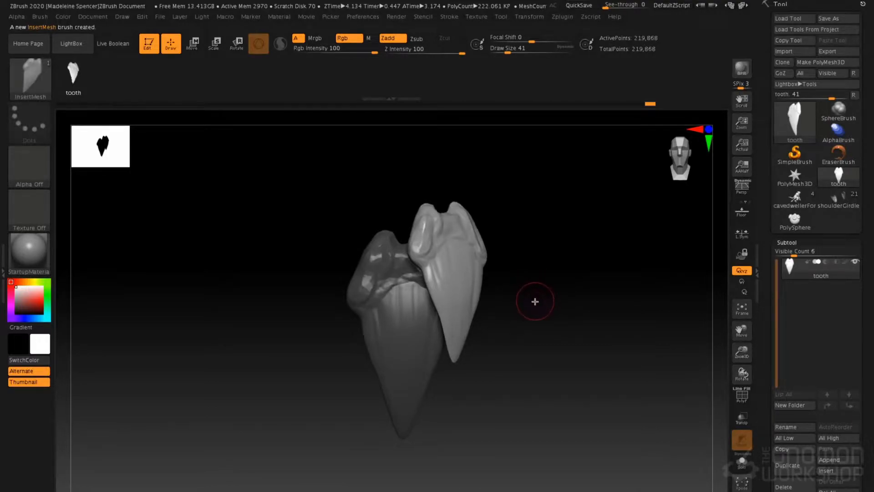
key(ctrl+z)
mouse_move(495, 304)
alt+mouse_down()
mouse_move(515, 299)
mouse_move(506, 297)
alt+mouse_up()
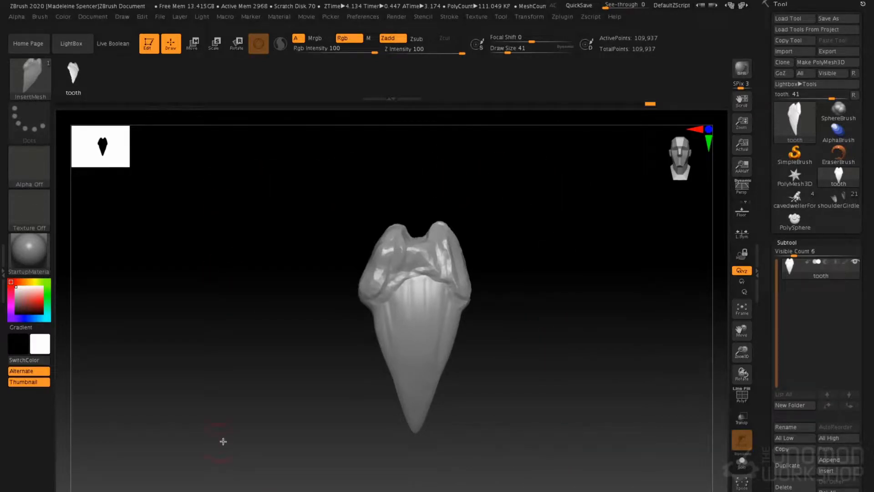
- Turn the tooth end-on with its tip towards the camera and append it in this orientation to the current InsertMesh brush
drag(273, 336, 275, 253)
alt+drag(541, 275, 520, 283)
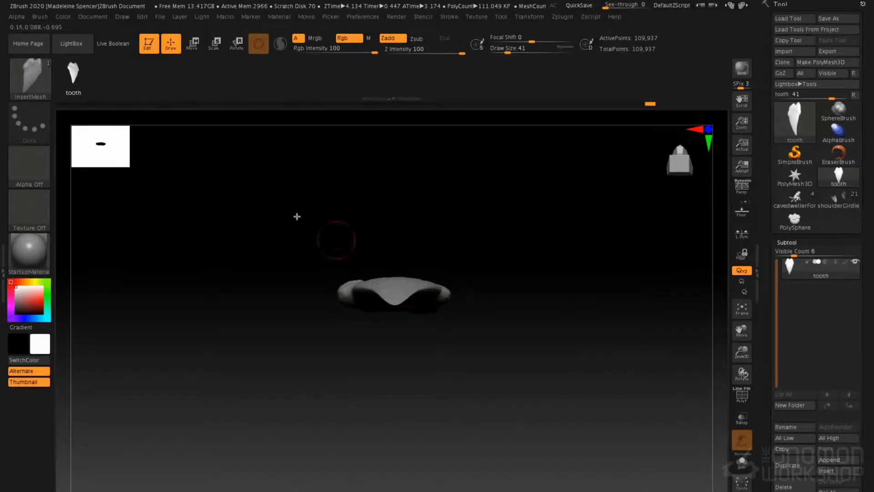
click(40, 17)
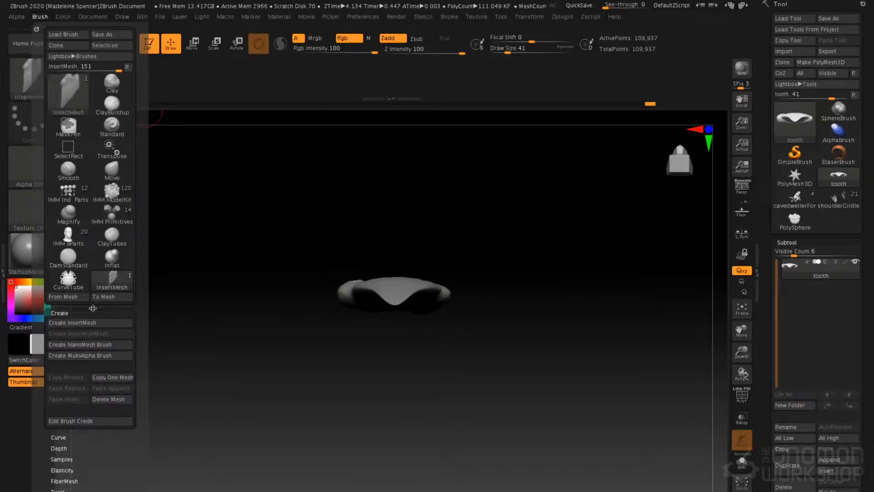
click(86, 323)
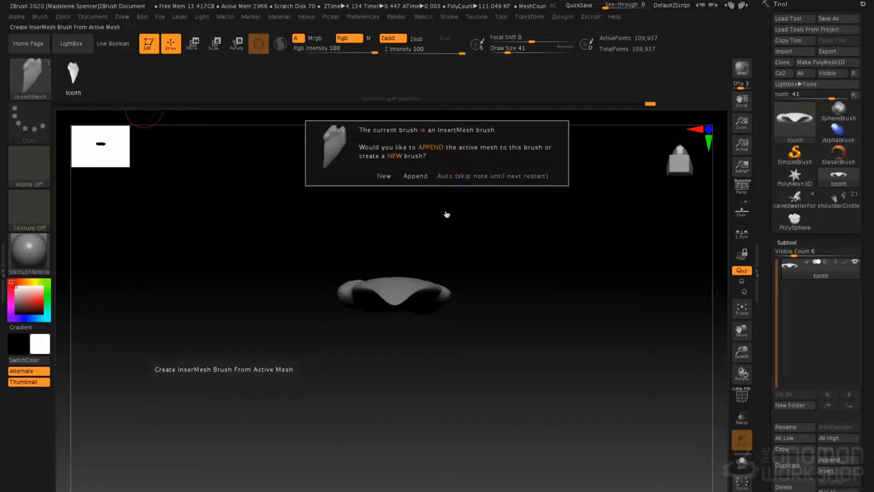
click(416, 177)
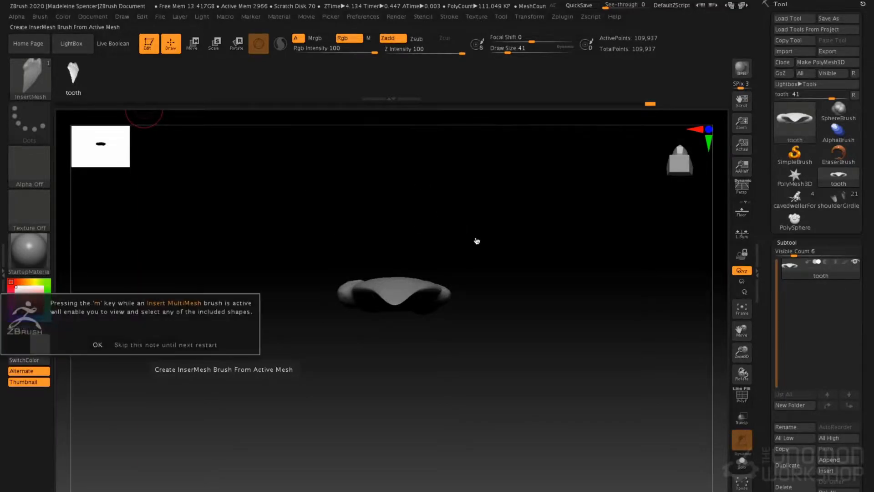
click(119, 344)
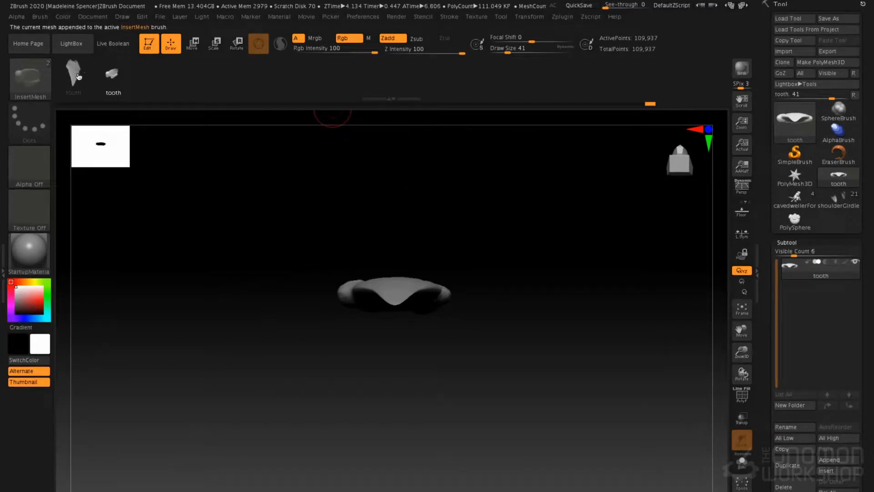
- Test the end-on tooth mesh by inserting a copy on the model, and undo the insertion
drag(475, 201, 437, 364)
drag(478, 231, 485, 320)
key(ctrl+z)
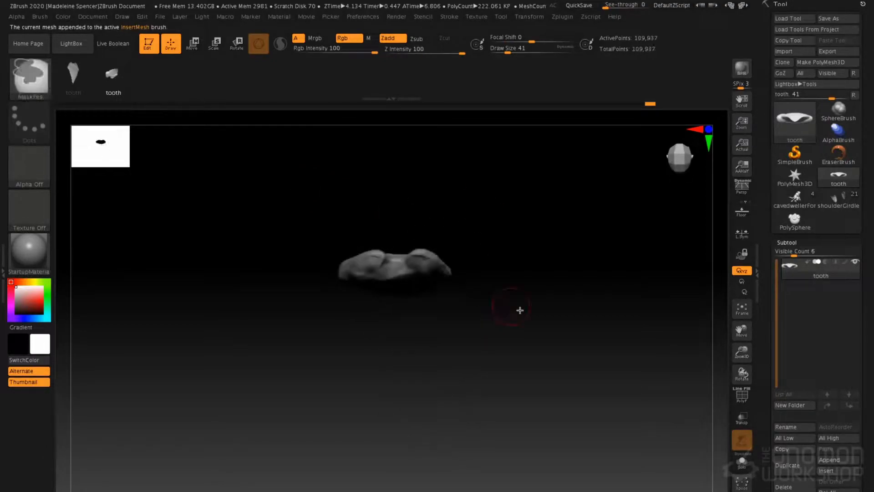
- Set the InsertMesh brush's Imbed depth to 26
click(40, 17)
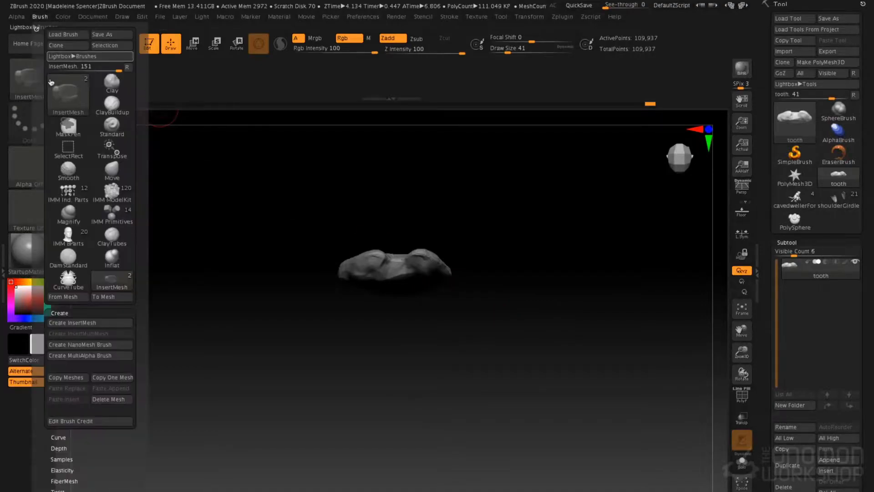
click(69, 312)
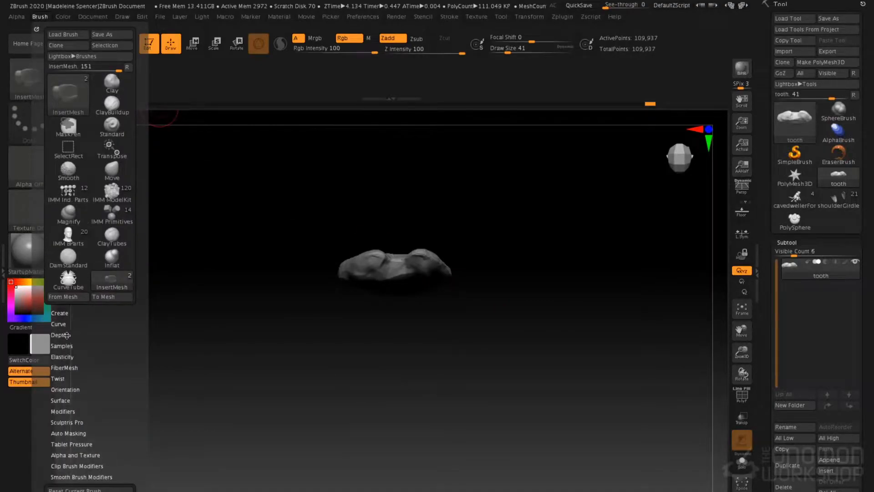
click(67, 335)
drag(76, 352, 77, 364)
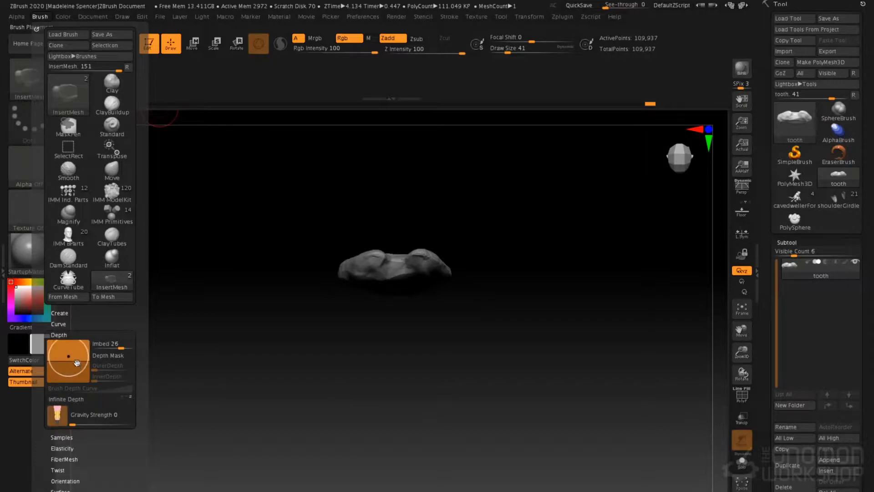
- Test the adjusted brush depth by inserting another tooth on the model, and undo the insertion
shift+right_drag(424, 269, 423, 259)
drag(417, 298, 438, 305)
mouse_move(438, 305)
right_down()
mouse_move(446, 330)
mouse_move(447, 315)
right_up()
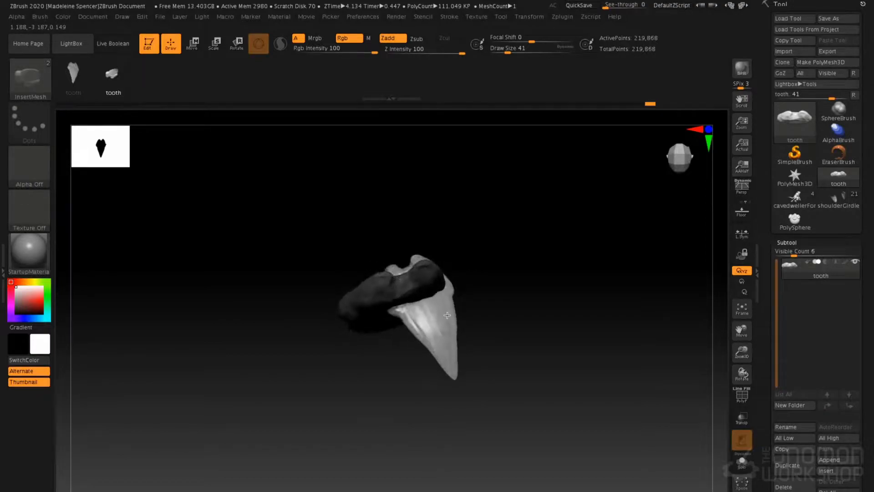
key(ctrl+z)
- Switch to the cavedwellerForPosing tool and bring the creature's open mouth into close view
right_drag(492, 326, 532, 275)
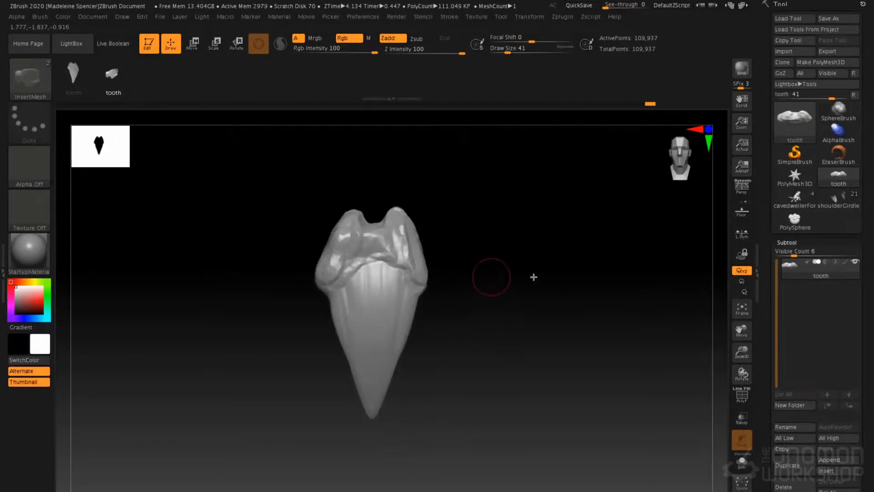
click(790, 210)
alt+right_drag(490, 249, 501, 308)
ctrl+right_drag(456, 278, 448, 330)
right_drag(362, 309, 430, 302)
ctrl+right_drag(506, 283, 501, 295)
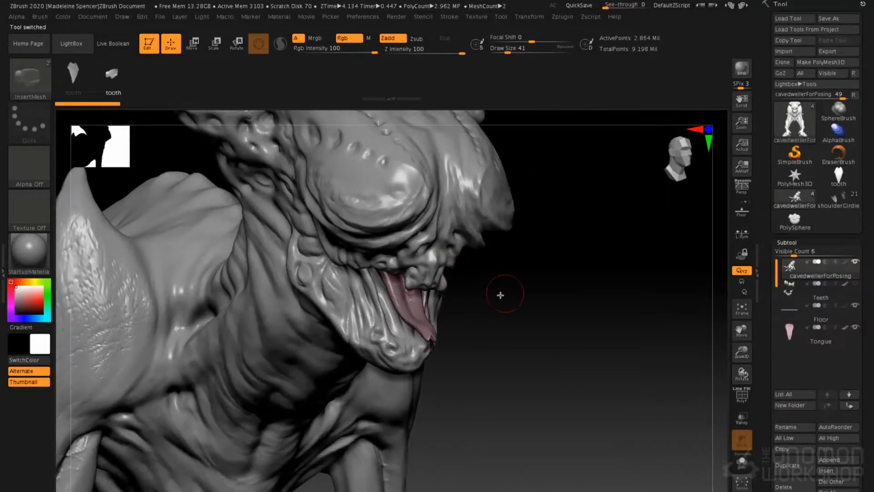
- Duplicate the cavedwellerForPosing subtool and make the copy the active subtool
click(787, 242)
click(790, 253)
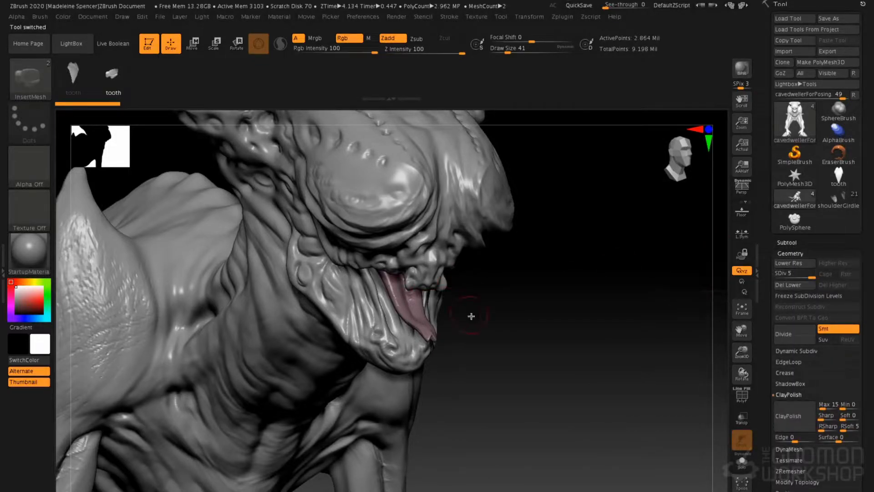
right_drag(472, 313, 476, 325)
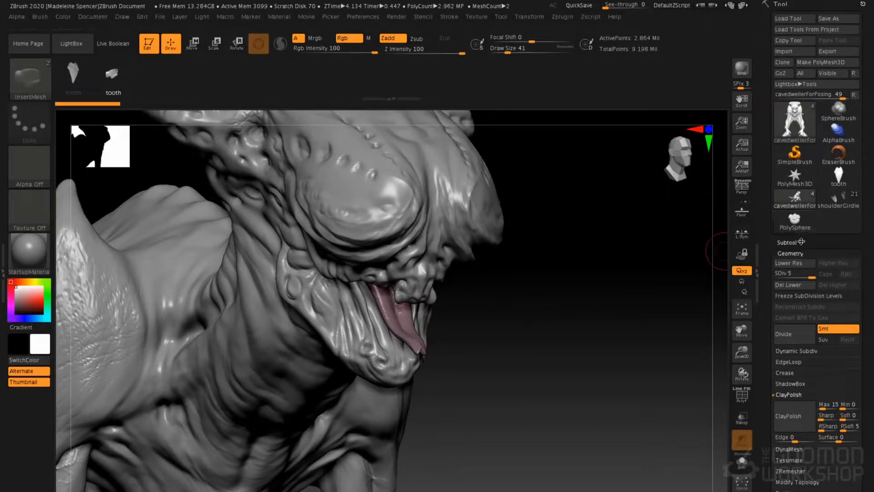
click(801, 242)
click(789, 465)
alt+drag(515, 369, 515, 350)
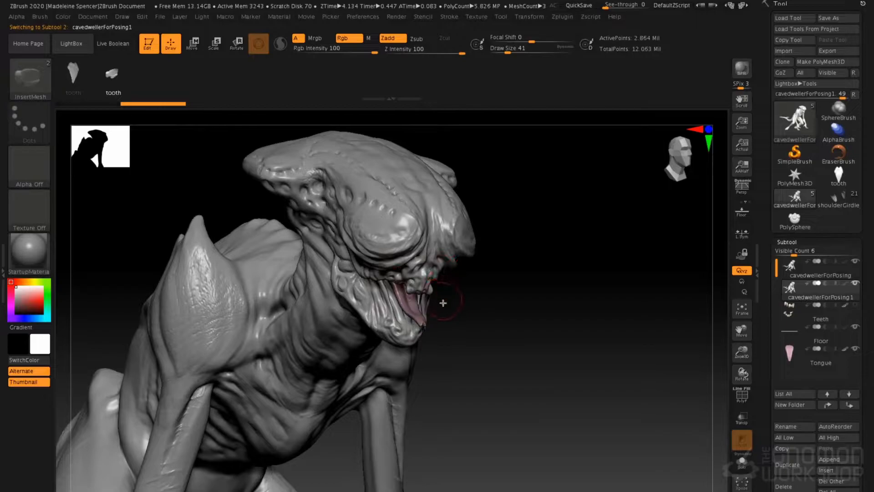
mouse_move(519, 314)
mouse_down()
mouse_move(496, 312)
mouse_move(520, 314)
mouse_up()
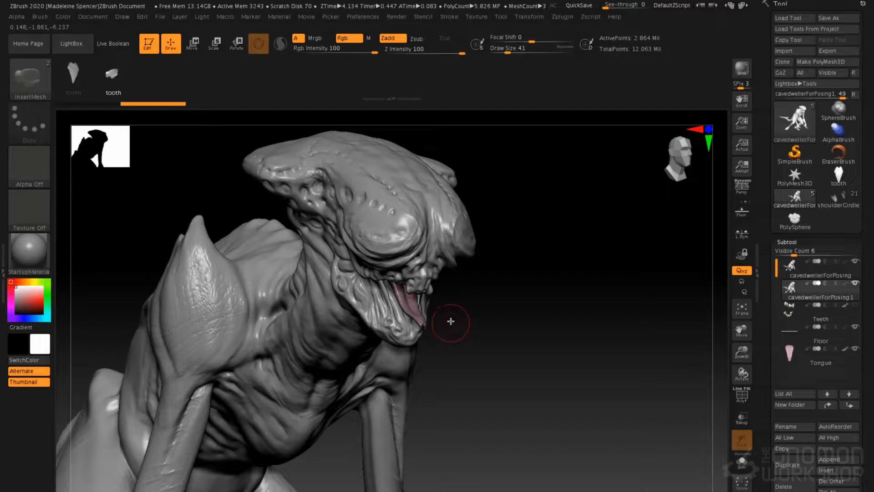
- Isolate the duplicated body with Solo and set it to subdivision level 4
key(shift)
click(741, 462)
key(shift+d)
key(shift+d)
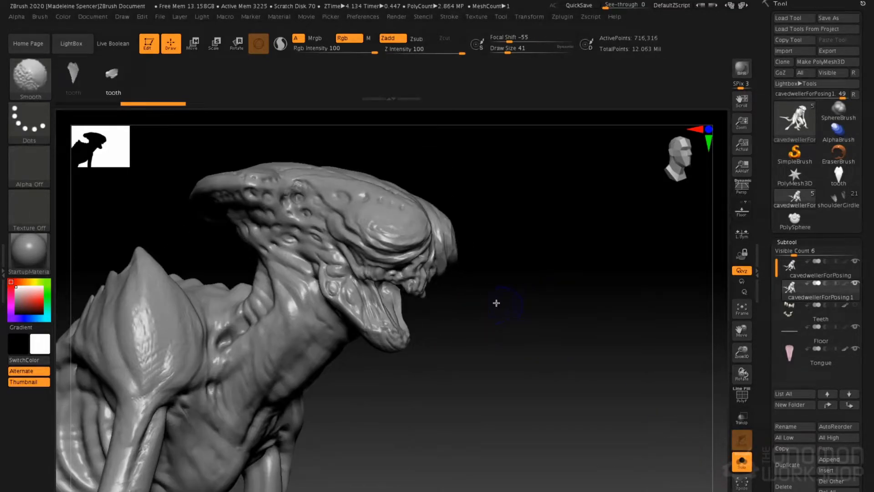
drag(480, 297, 484, 273)
key(d)
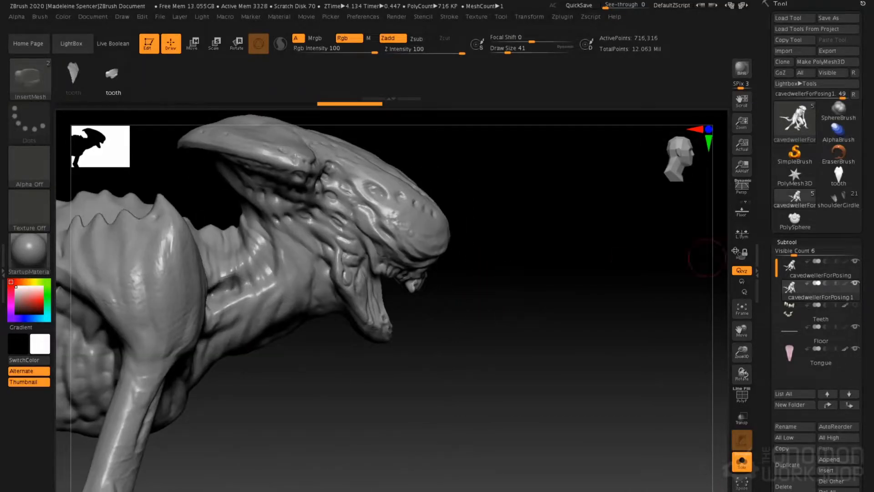
- Delete the lower subdivision levels of the duplicated body
click(788, 242)
click(791, 253)
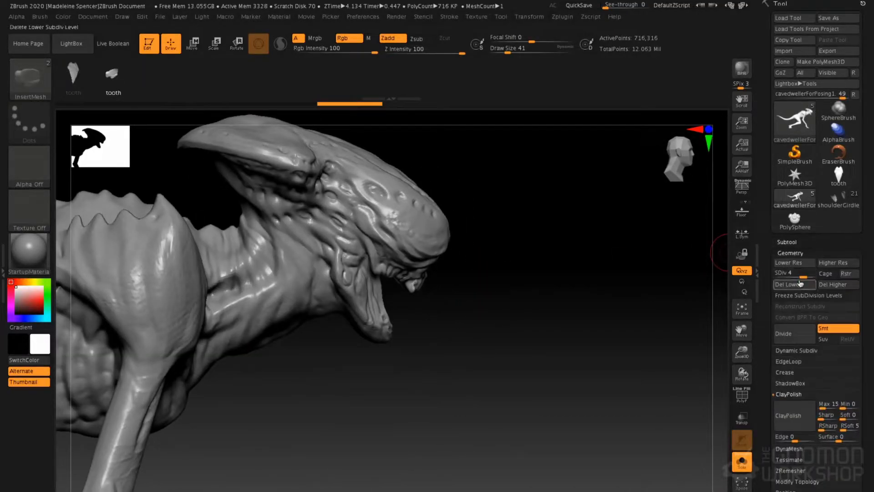
click(795, 285)
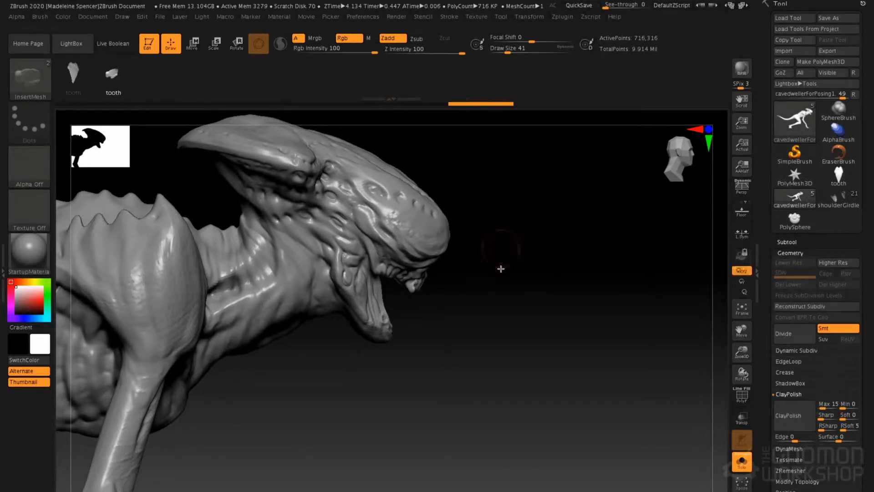
- Show only the mouth region of the duplicated body and delete its hidden geometry
ctrl+shift+drag(539, 221, 337, 393)
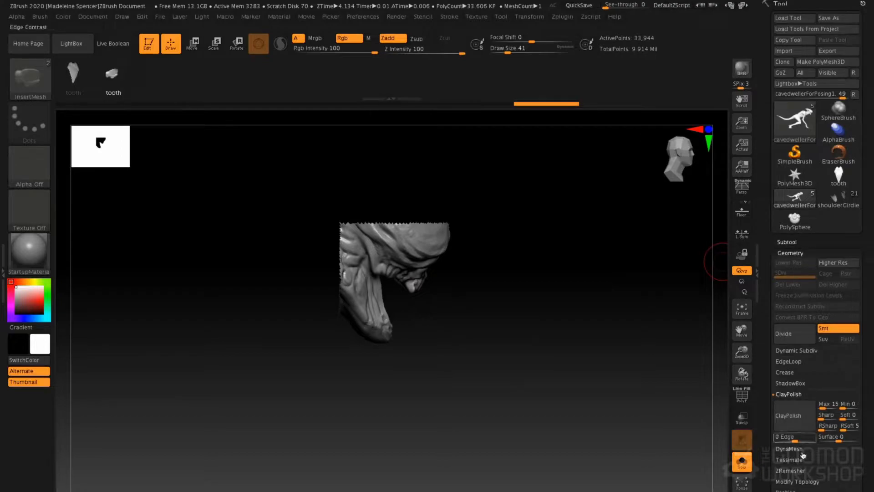
click(798, 482)
click(798, 482)
key(f)
mouse_move(493, 340)
mouse_down()
mouse_move(538, 273)
mouse_move(515, 274)
mouse_up()
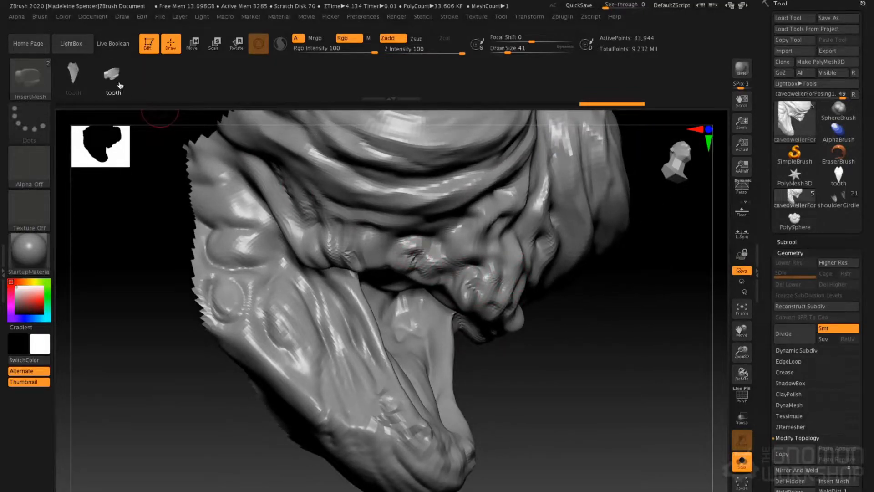
- Insert a mirrored pair of teeth at the sides of the upper jaw
ctrl+shift+click(415, 264)
drag(642, 227, 517, 251)
alt+right_drag(610, 253, 566, 262)
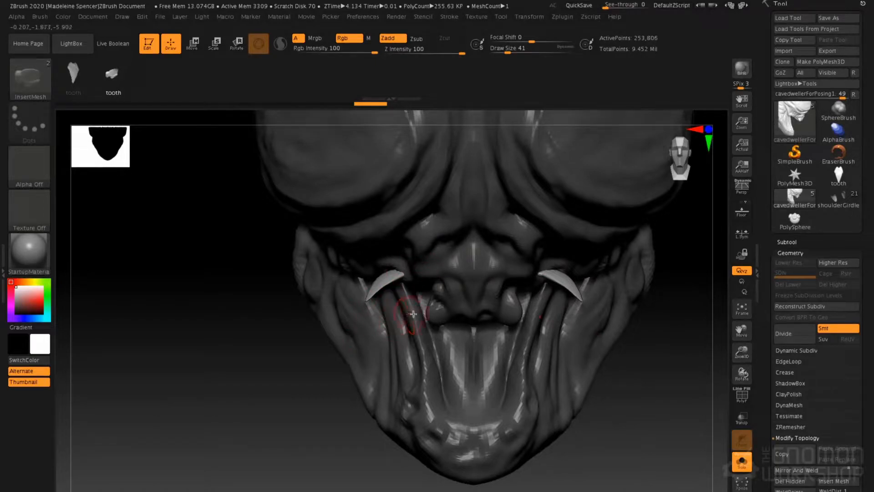
- Rotate the mirrored side teeth so they point downward from the upper gum, and clear the mask
key(e)
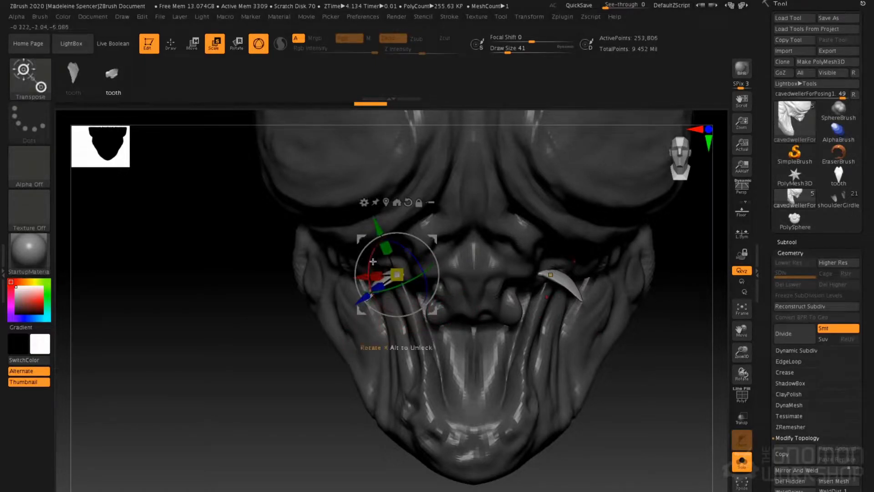
drag(371, 266, 433, 319)
right_drag(412, 273, 435, 279)
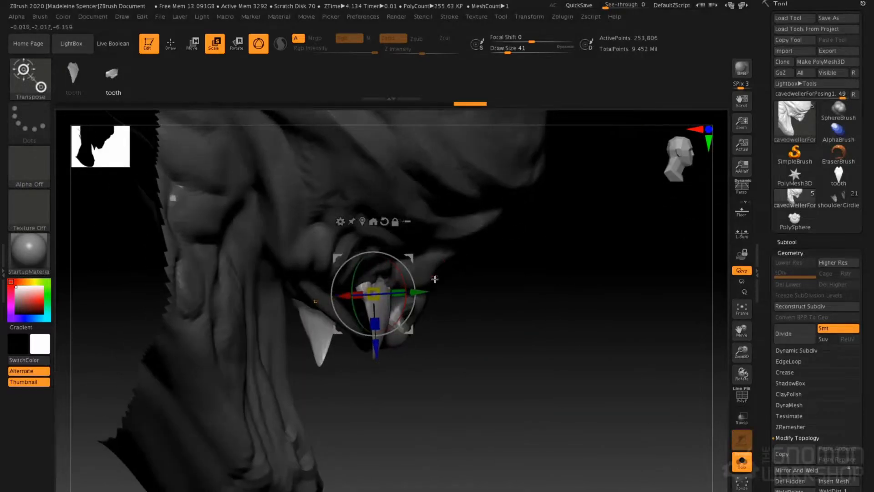
drag(419, 292, 418, 295)
right_drag(437, 287, 471, 278)
alt+right_drag(459, 246, 435, 245)
right_drag(567, 285, 585, 264)
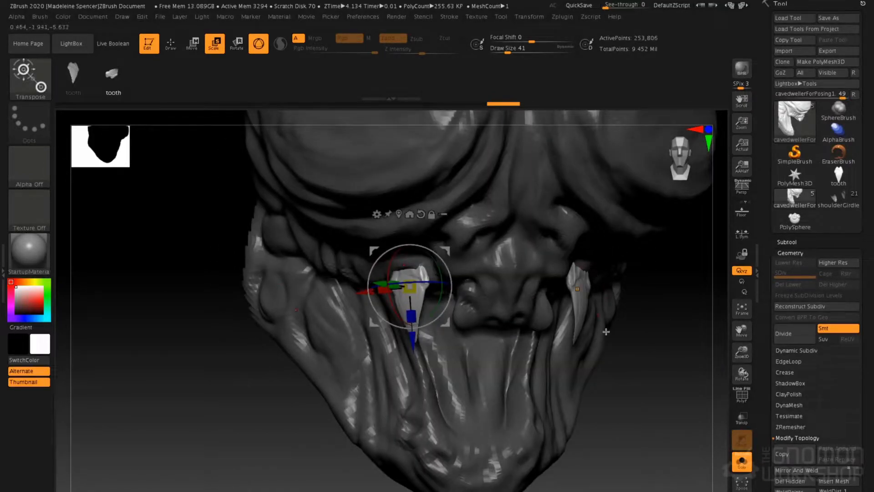
key(q)
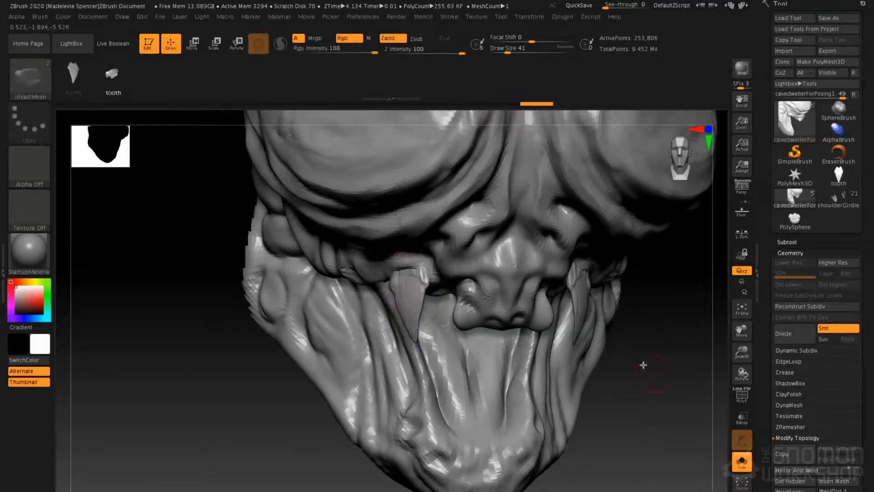
- Insert a second mirrored pair of teeth at the front of the upper jaw beneath the nose
right_drag(392, 231, 489, 326)
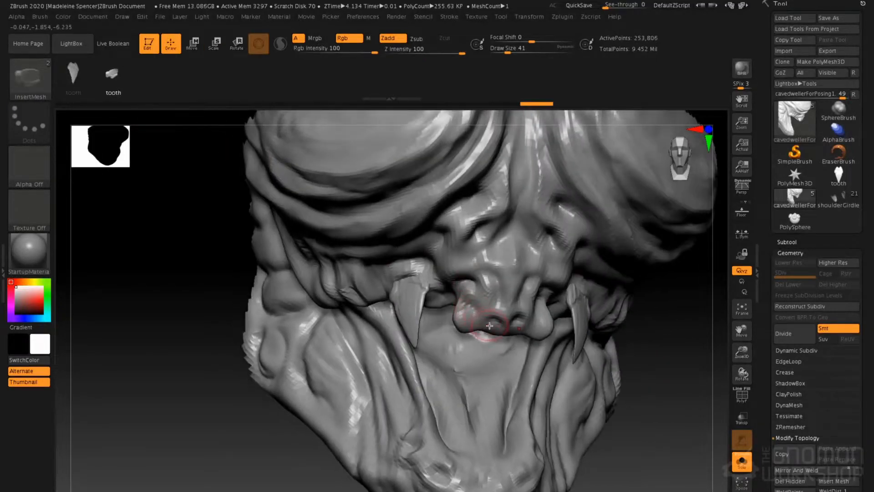
alt+click(475, 320)
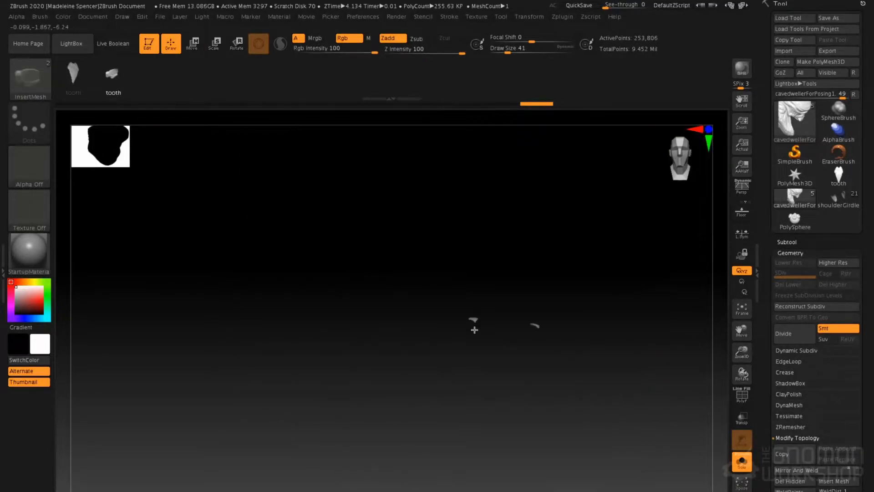
ctrl+shift+click(474, 355)
key(ctrl+i)
right_drag(492, 279, 423, 278)
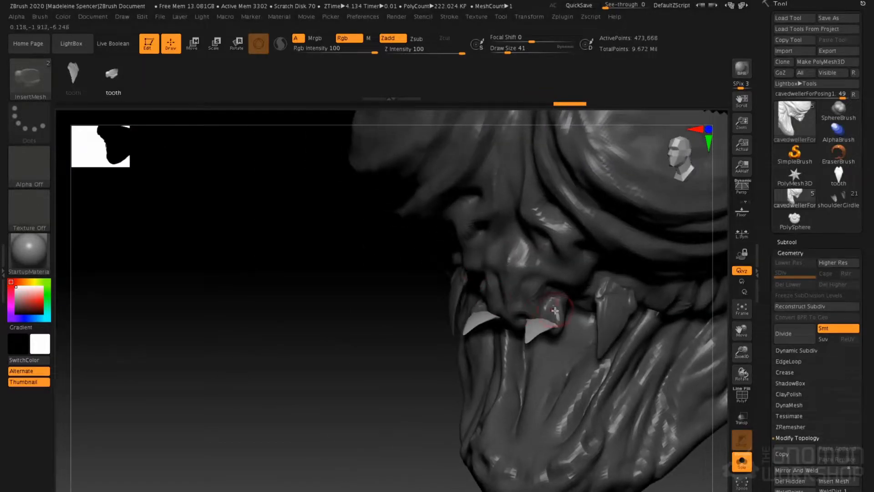
- Rotate the front pair of teeth to hang downward from the upper lip, and clear the mask
key(e)
drag(469, 301, 508, 296)
shift+right_drag(508, 296, 531, 298)
drag(511, 349, 516, 354)
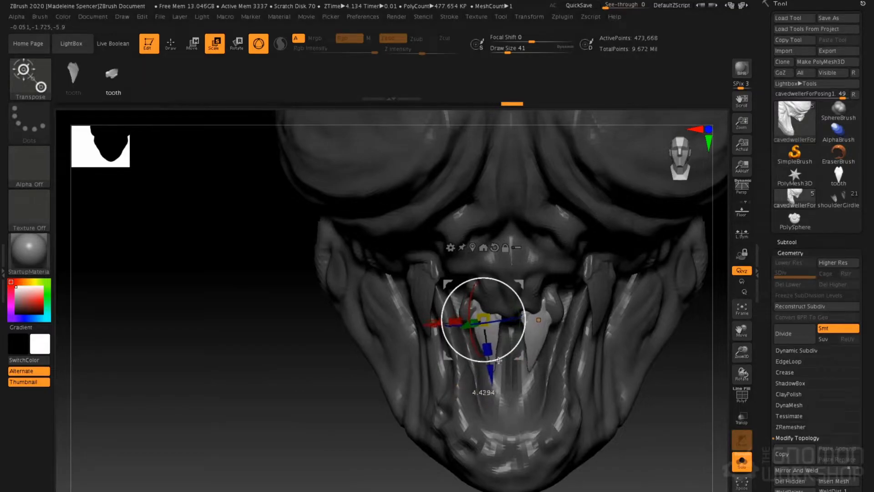
key(q)
key(ctrl)
ctrl+drag(256, 408, 250, 326)
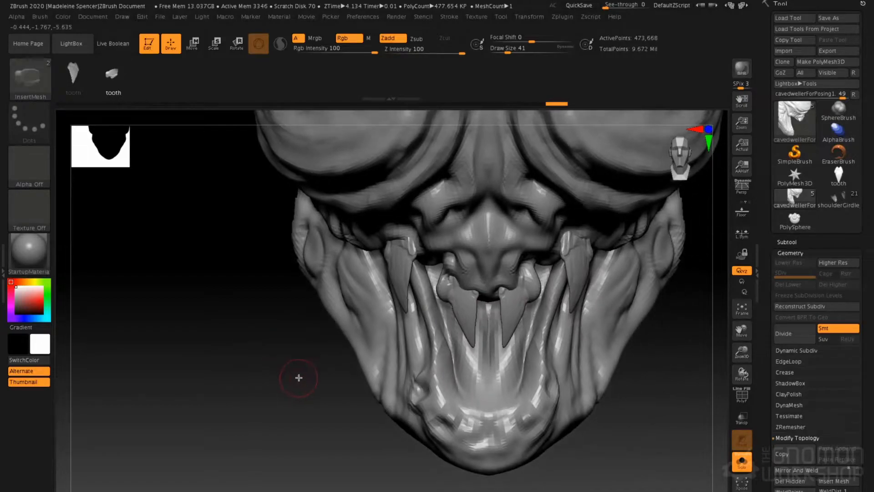
- Insert three single, unmirrored teeth behind the side fang along one side of the upper jaw, and rotate the last one
mouse_move(340, 329)
right_down()
mouse_move(391, 302)
mouse_move(362, 291)
mouse_move(425, 207)
mouse_move(411, 281)
mouse_move(387, 276)
mouse_move(392, 302)
right_up()
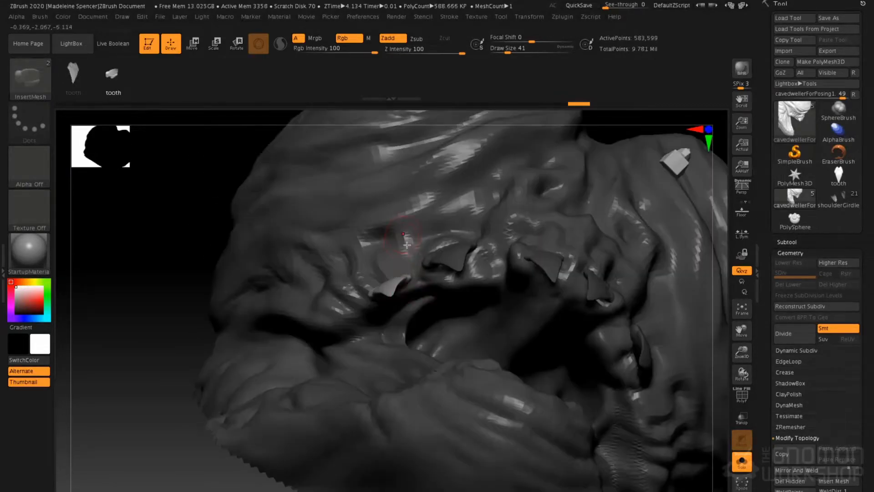
right_drag(406, 239, 353, 309)
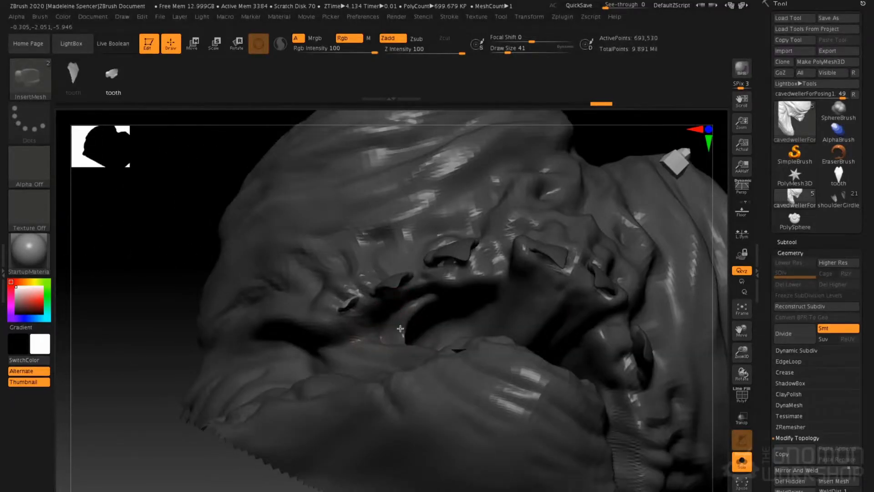
right_drag(400, 328, 369, 296)
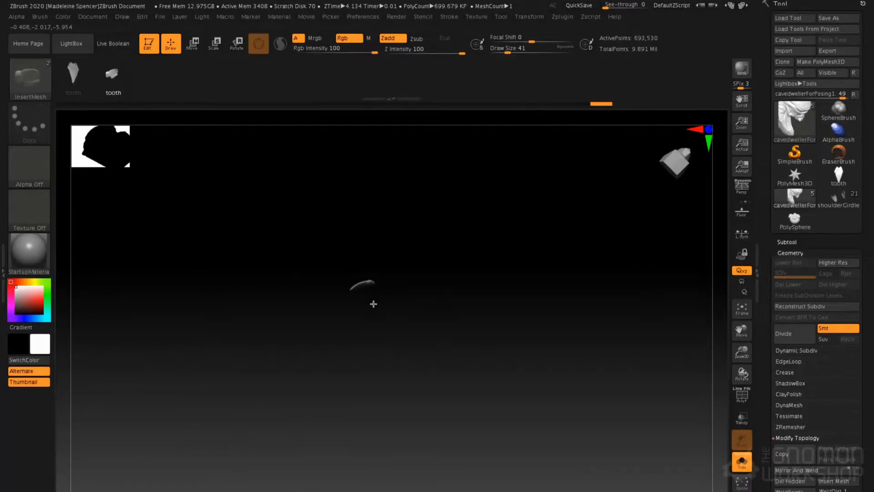
drag(373, 304, 374, 305)
right_drag(381, 261, 373, 304)
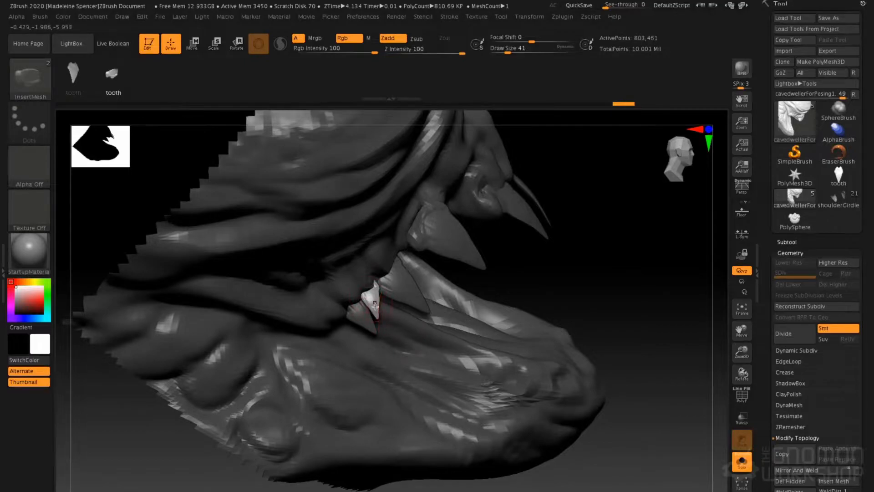
key(e)
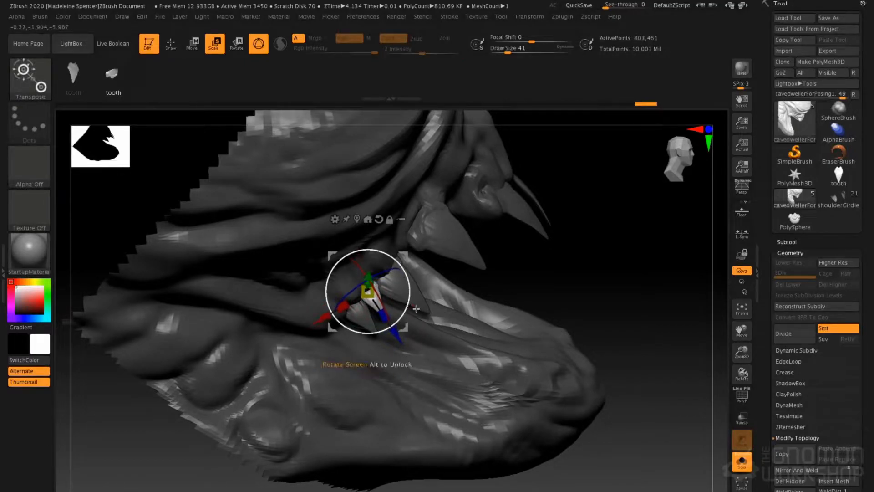
key(q)
- Clear the mask with the Standard brush active and return to the custom InsertMesh tooth brush
right_drag(451, 291, 424, 271)
mouse_move(389, 238)
right_down()
mouse_move(465, 235)
mouse_move(426, 244)
mouse_move(455, 241)
right_up()
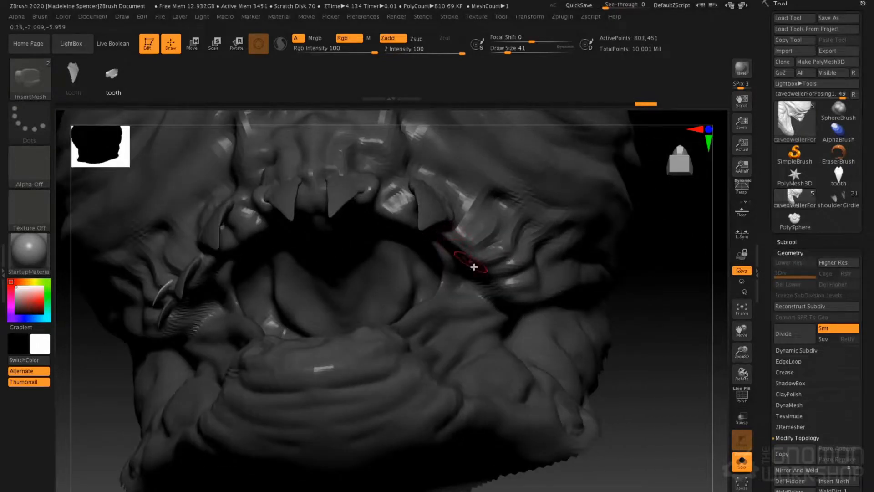
key(b)
key(s)
key(t)
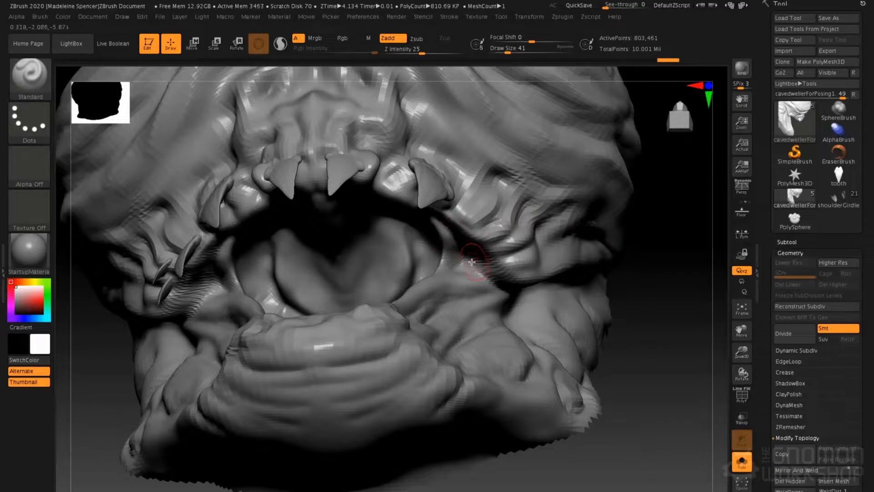
key(b)
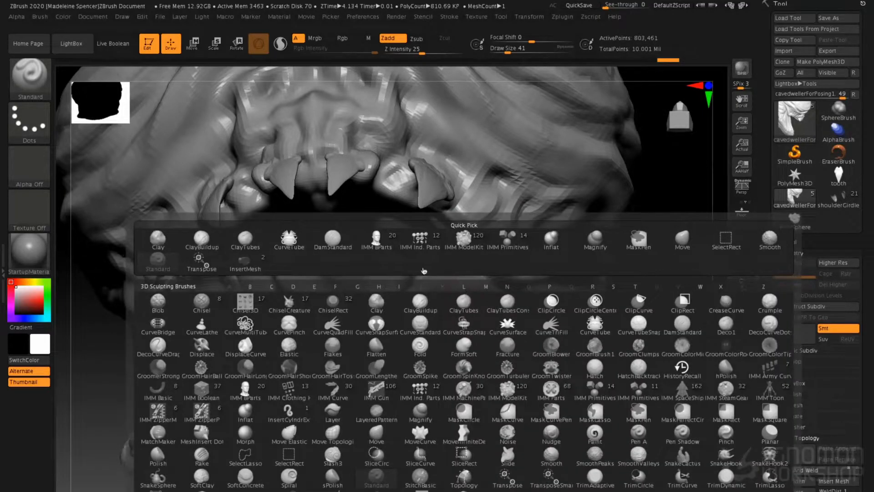
click(245, 264)
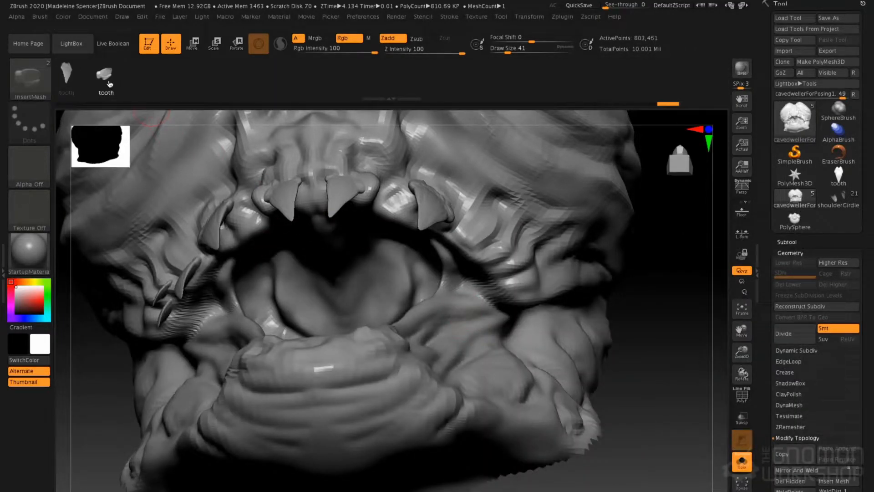
- Insert a small tooth between the front tooth and side fang on the opposite side, and rotate it downward
right_drag(430, 235, 418, 201)
drag(405, 193, 400, 217)
mouse_move(400, 217)
right_down()
mouse_move(414, 249)
mouse_move(400, 244)
right_up()
key(e)
mouse_move(408, 187)
mouse_down()
mouse_move(398, 189)
mouse_move(389, 222)
mouse_up()
key(q)
- Insert two teeth behind the side fang, continuing the upper row toward the mouth corner
right_drag(400, 283, 495, 265)
right_drag(491, 225, 506, 198)
ctrl+shift+click(506, 200)
drag(515, 208, 516, 231)
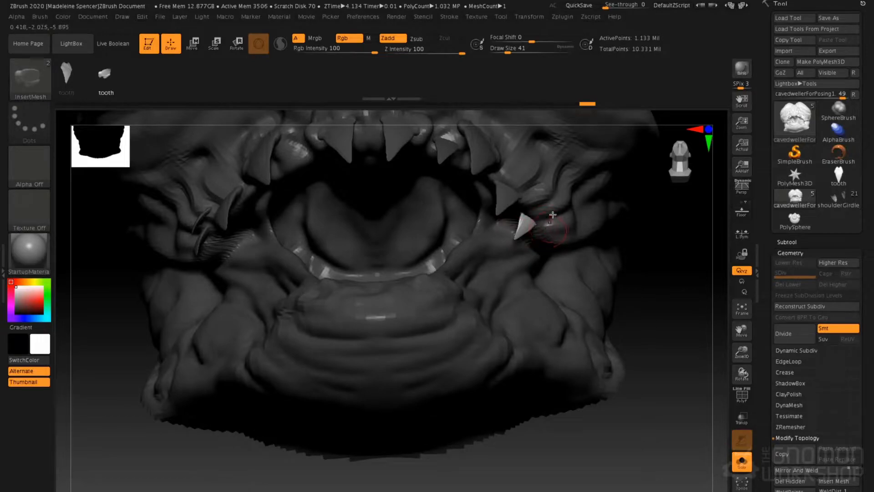
- Fill the rear of the same upper row with a series of additional overlapping teeth
ctrl+shift+click(551, 215)
ctrl+shift+click(532, 226)
ctrl+shift+click(526, 207)
ctrl+shift+click(523, 191)
ctrl+shift+click(517, 182)
ctrl+shift+click(515, 182)
mouse_move(515, 182)
mouse_down()
mouse_move(506, 175)
mouse_move(513, 168)
mouse_up()
ctrl+shift+click(513, 170)
ctrl+shift+click(503, 188)
ctrl+shift+click(537, 192)
ctrl+shift+click(532, 203)
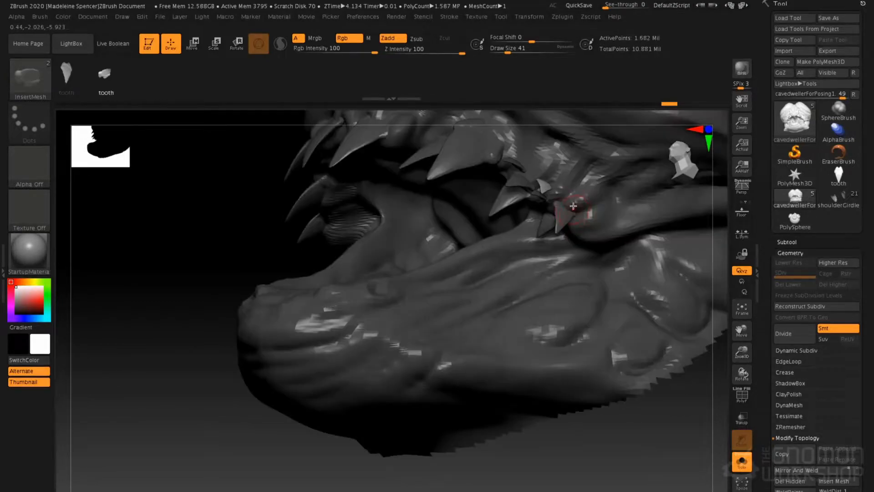
- Insert two more small teeth at the corner of the mouth
ctrl+shift+click(566, 200)
ctrl+shift+click(551, 221)
ctrl+shift+click(585, 228)
ctrl+shift+click(584, 230)
right_drag(584, 230, 464, 233)
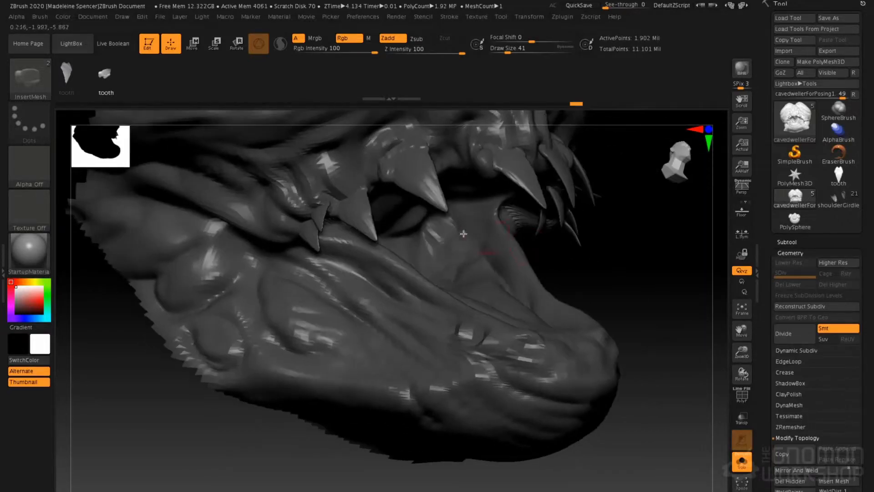
- Insert a small tooth between the two large side fangs of the upper row and resize it
ctrl+shift+click(360, 181)
ctrl+shift+click(373, 206)
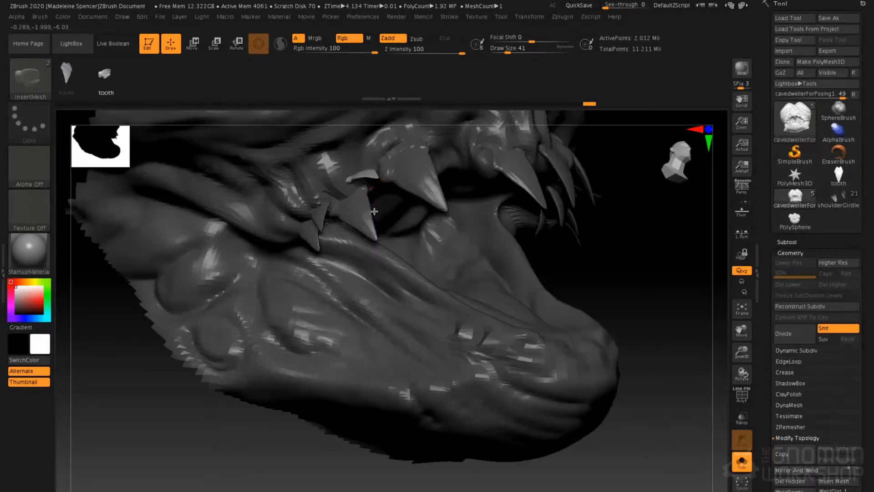
key(e)
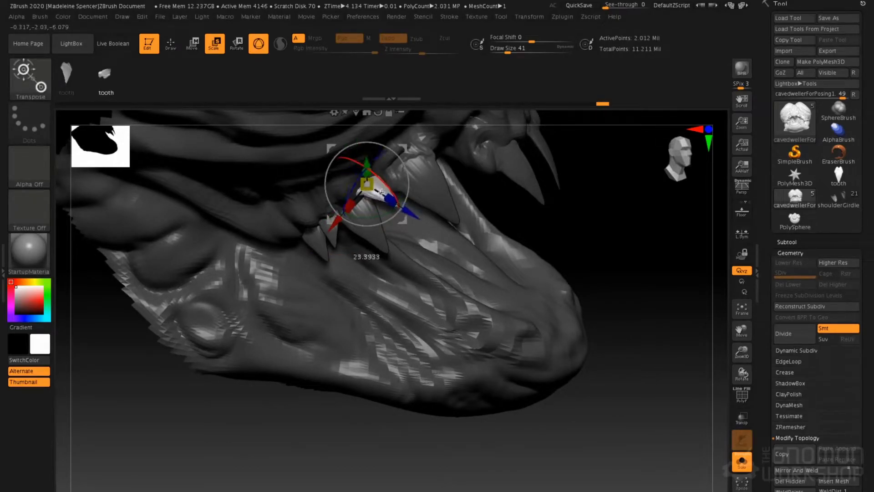
- Insert another small tooth beside it between the side fangs and move it into the gum
key(q)
mouse_move(408, 255)
right_down()
mouse_move(410, 201)
mouse_move(458, 281)
mouse_move(398, 236)
mouse_move(406, 271)
right_up()
key(w)
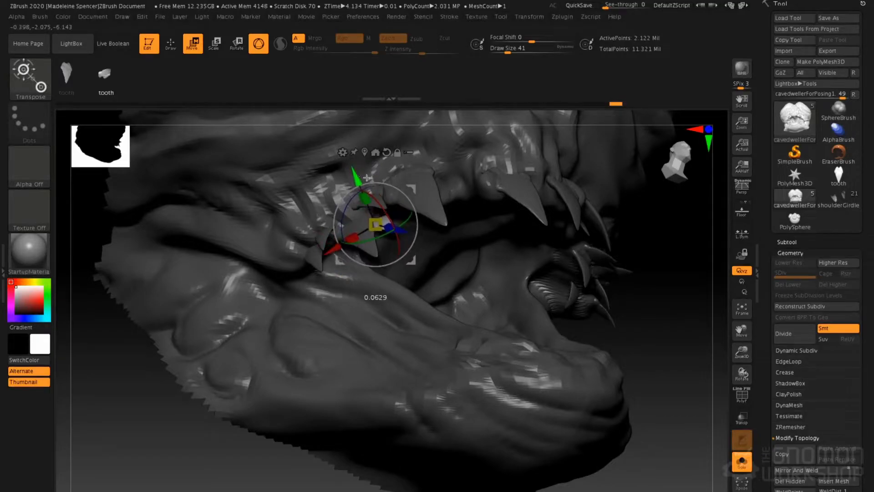
- Insert a small tooth between the large side fang and the front tooth, and move it into position in the gum
mouse_move(419, 256)
right_down()
mouse_move(442, 231)
mouse_move(429, 243)
mouse_move(428, 234)
mouse_move(420, 267)
right_up()
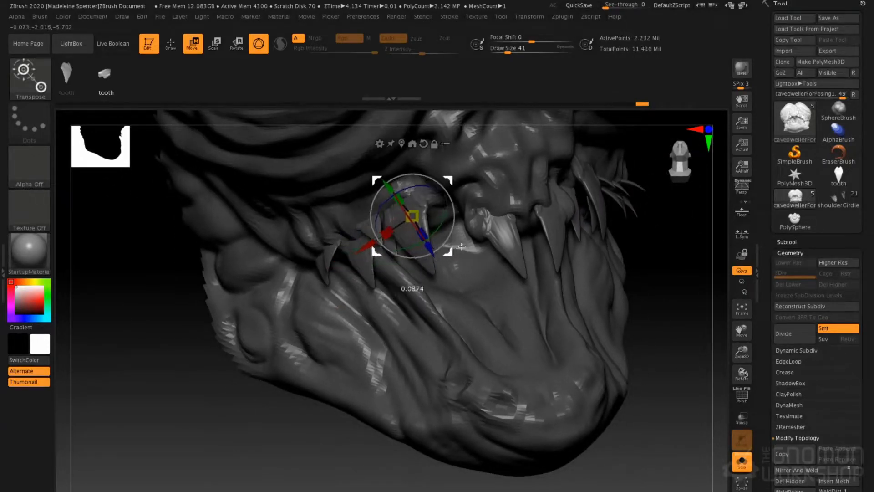
drag(475, 244, 478, 250)
right_drag(478, 251, 463, 269)
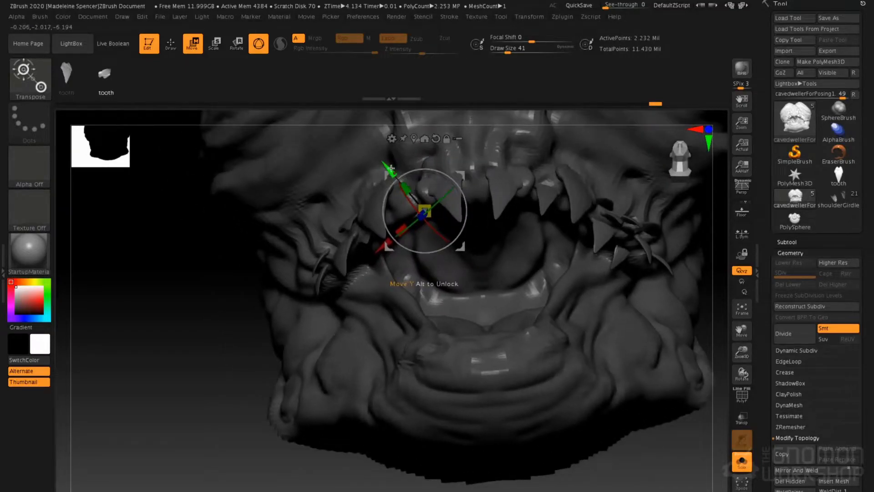
mouse_move(389, 155)
right_down()
mouse_move(406, 199)
mouse_move(404, 190)
right_up()
key(q)
- Insert a slender tooth directly behind the front upper tooth, pointing downward, and scale it to fit the gap
mouse_move(406, 187)
mouse_down()
mouse_move(428, 194)
mouse_move(438, 210)
mouse_up()
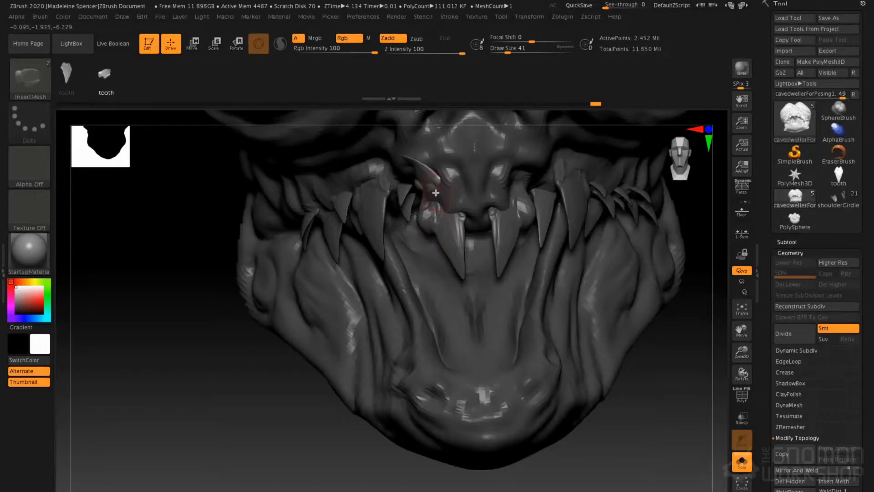
key(ctrl+z)
right_drag(434, 206, 439, 187)
mouse_move(429, 233)
mouse_down()
mouse_move(450, 268)
mouse_move(432, 255)
mouse_move(440, 268)
mouse_up()
key(e)
right_drag(448, 278, 436, 252)
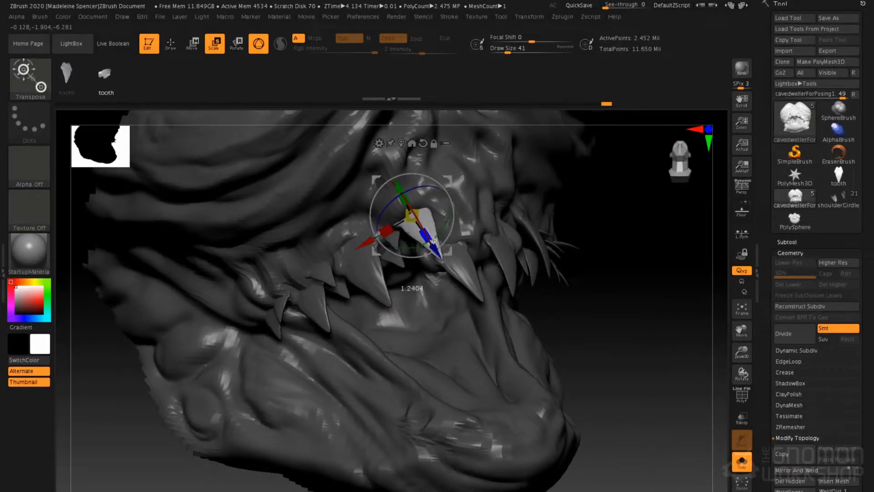
drag(423, 235, 397, 228)
key(q)
- Insert a slender tooth behind the front tooth on the opposite side, scale it narrower, and clear the mask
mouse_move(519, 222)
right_down()
mouse_move(424, 220)
mouse_move(442, 212)
right_up()
alt+click(450, 220)
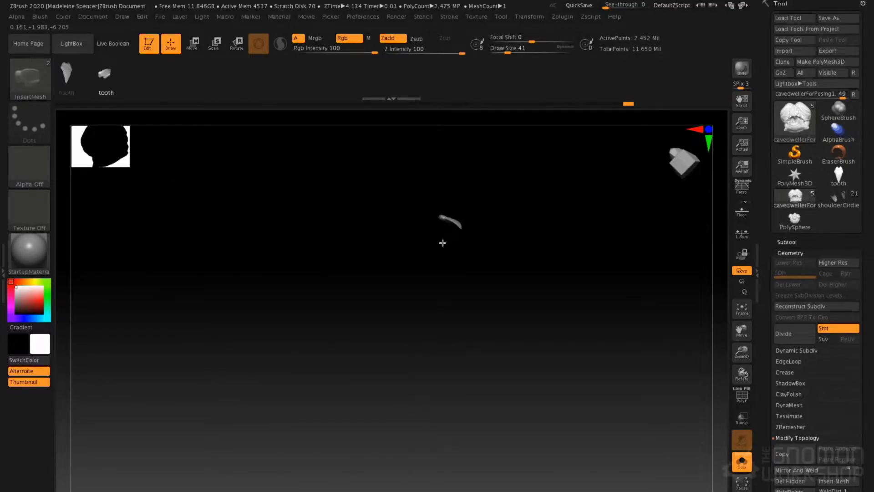
drag(434, 257, 435, 258)
right_drag(437, 269, 448, 249)
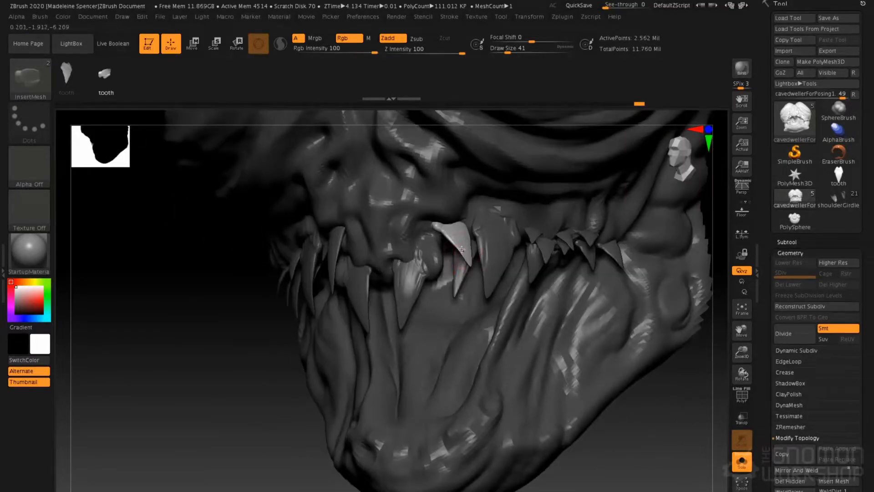
key(e)
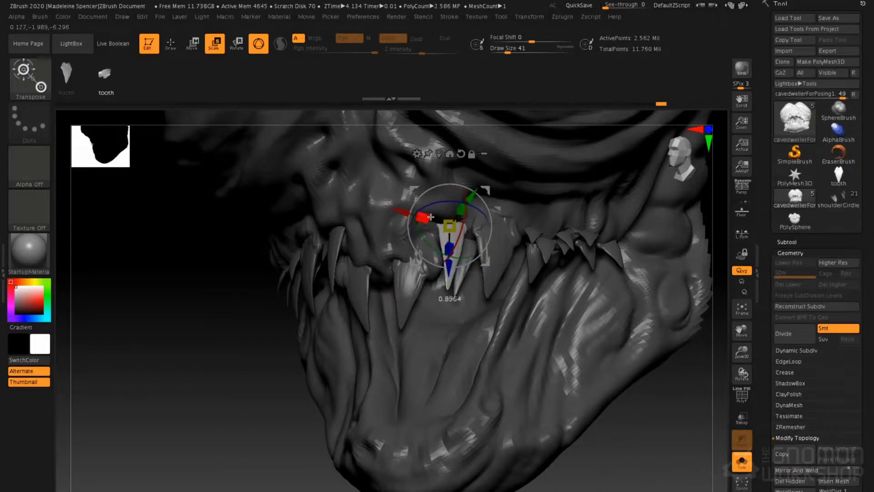
key(q)
ctrl+right_drag(440, 234, 449, 281)
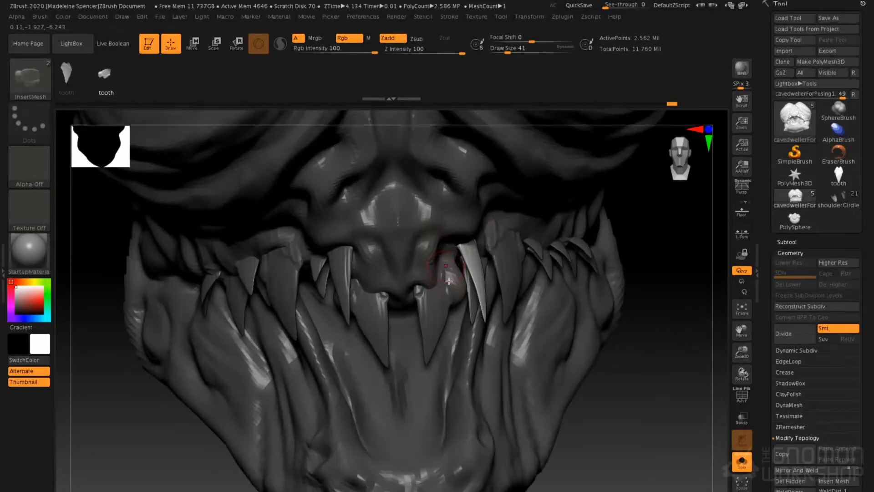
ctrl+drag(631, 399, 653, 452)
ctrl+right_drag(515, 364, 425, 378)
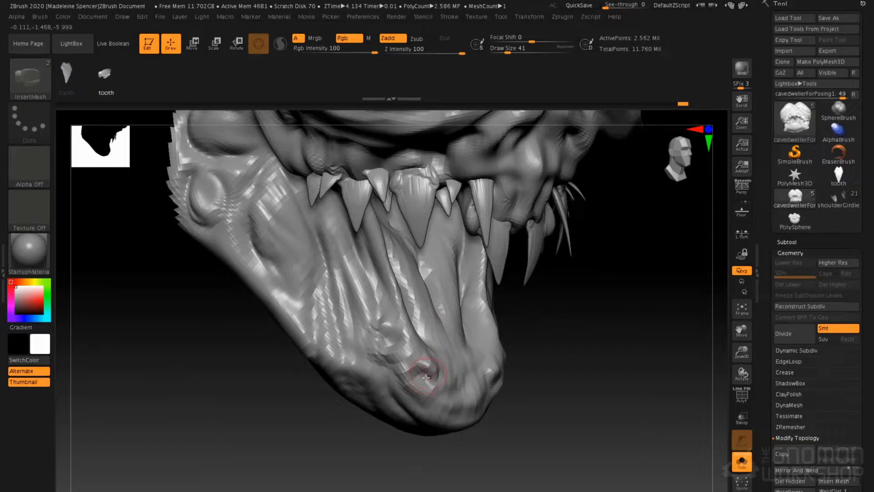
ctrl+shift+click(425, 378)
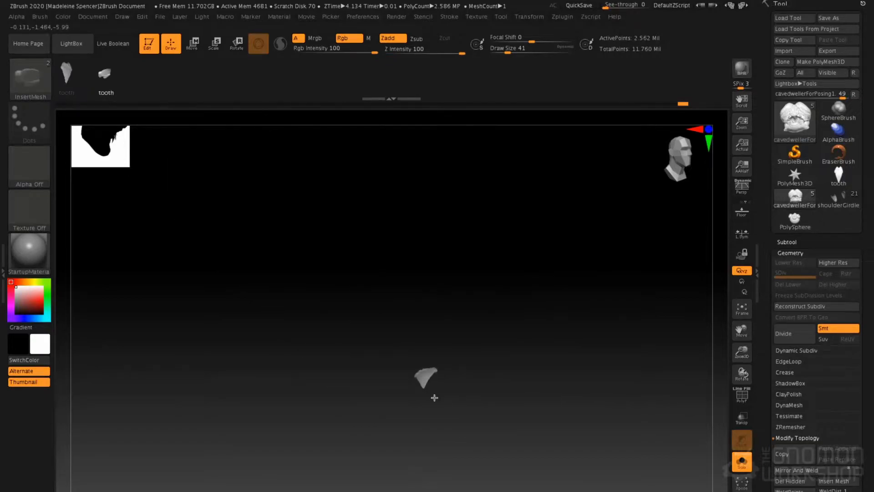
ctrl+shift+click(509, 325)
ctrl+drag(549, 351, 527, 367)
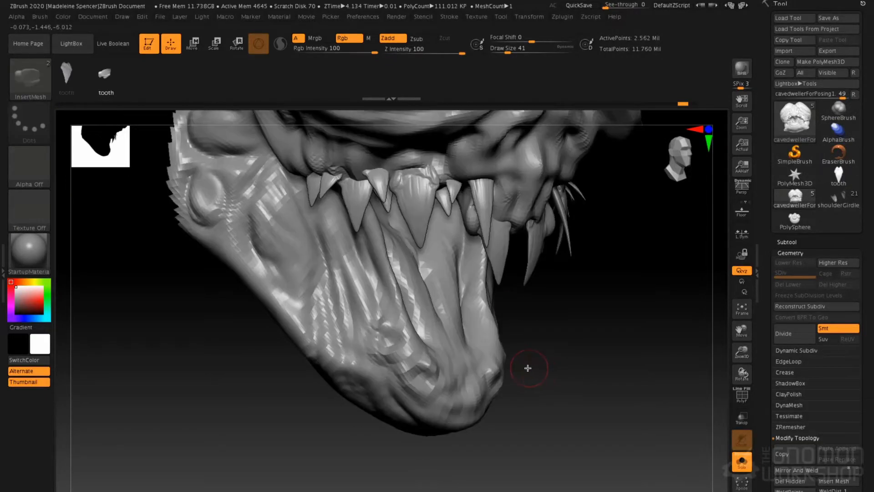
- Insert a mirrored pair of large upward fangs and a mirrored pair of shorter teeth at the front of the lower jaw
right_drag(527, 367, 509, 353)
ctrl+shift+click(511, 363)
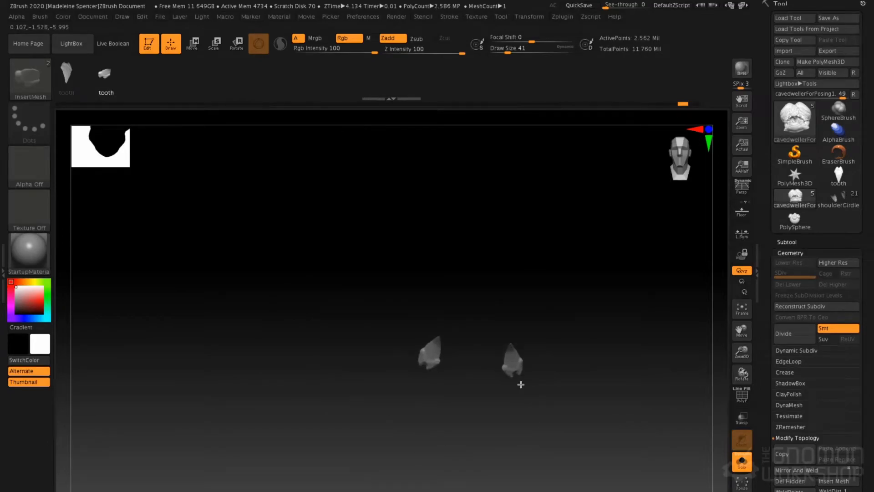
mouse_move(497, 378)
right_down()
mouse_move(494, 312)
mouse_move(494, 330)
mouse_move(425, 371)
mouse_move(435, 382)
mouse_move(485, 365)
right_up()
ctrl+shift+click(492, 343)
ctrl+shift+click(452, 384)
ctrl+shift+click(487, 358)
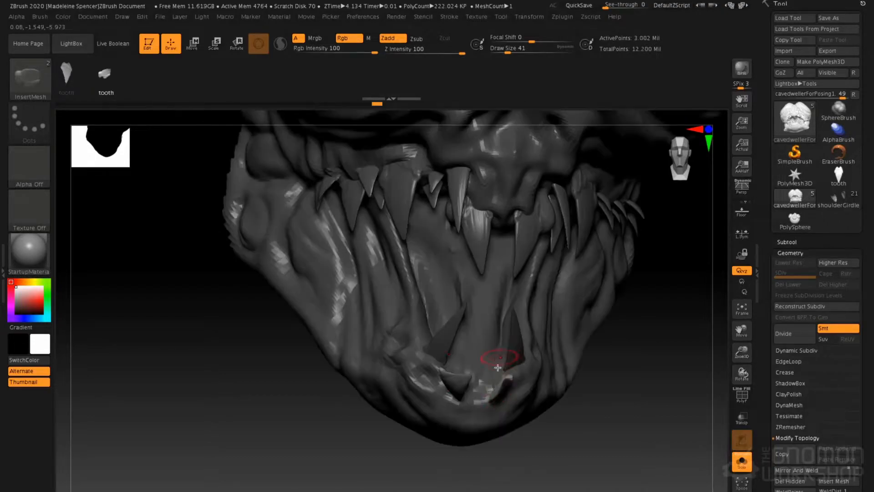
- Add several more mirrored pairs of varied teeth along the front rim and sides of the lower jaw
right_drag(473, 414, 479, 426)
mouse_move(443, 405)
mouse_down()
mouse_move(453, 413)
mouse_move(468, 393)
mouse_up()
right_drag(457, 390, 426, 381)
mouse_move(529, 385)
mouse_down()
mouse_move(533, 401)
mouse_move(509, 366)
mouse_move(532, 354)
mouse_move(509, 342)
mouse_up()
mouse_move(532, 305)
right_down()
mouse_move(537, 299)
mouse_move(506, 319)
right_up()
mouse_move(426, 305)
mouse_down()
mouse_move(438, 318)
mouse_move(460, 304)
mouse_move(448, 302)
mouse_move(457, 307)
mouse_up()
drag(514, 320, 517, 319)
mouse_move(566, 296)
right_down()
mouse_move(436, 427)
mouse_move(348, 431)
right_up()
right_drag(328, 382, 357, 368)
- Hide the body polygroup so only the teeth remain, and delete the hidden geometry
key(shift+f)
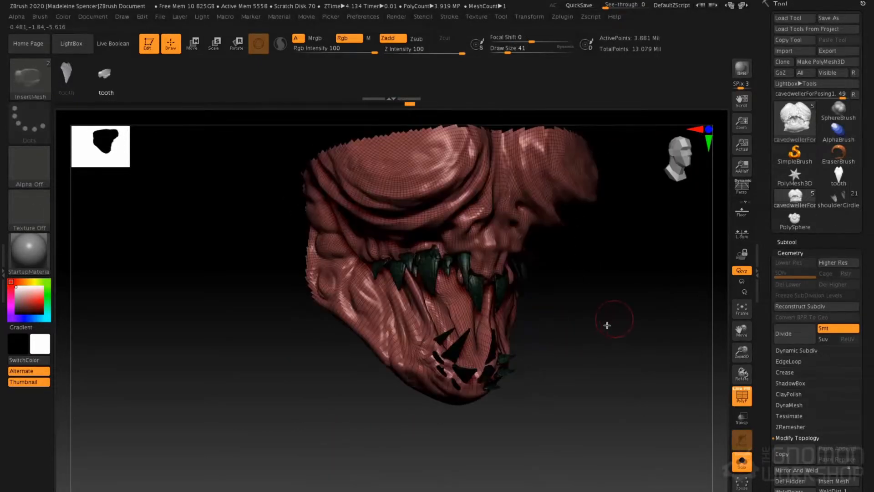
ctrl+shift+click(411, 332)
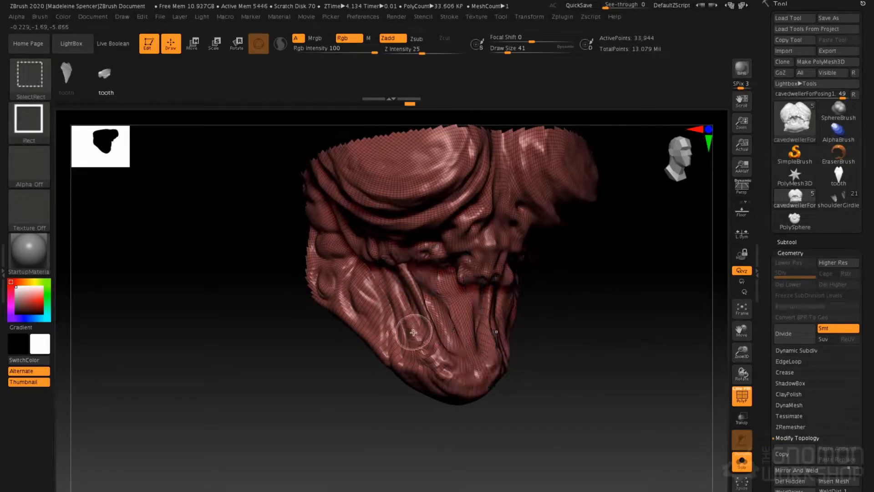
ctrl+shift+click(423, 326)
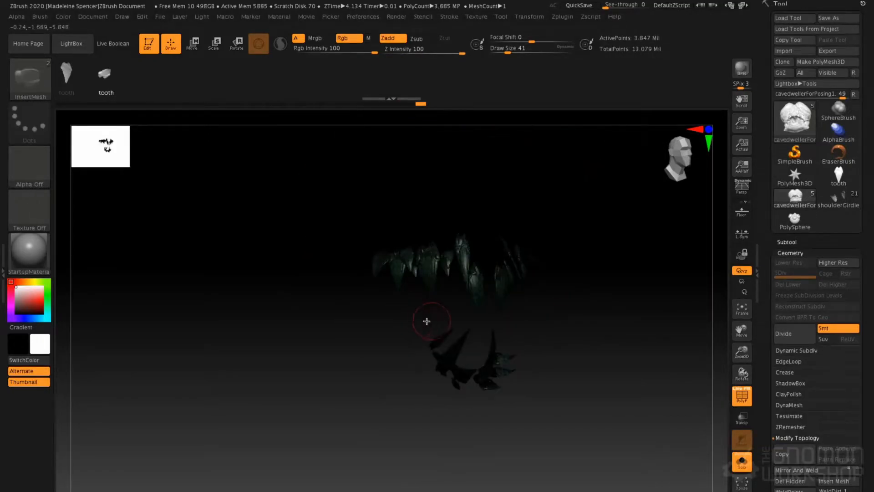
key(shift+f)
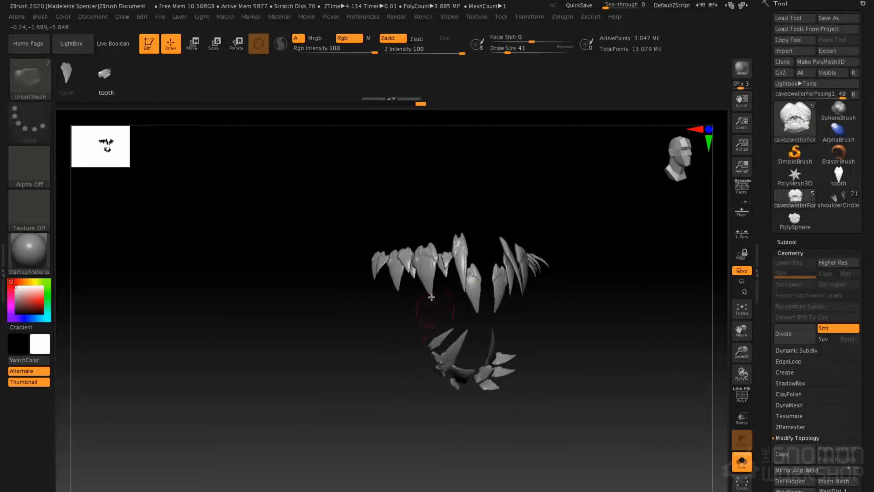
click(790, 481)
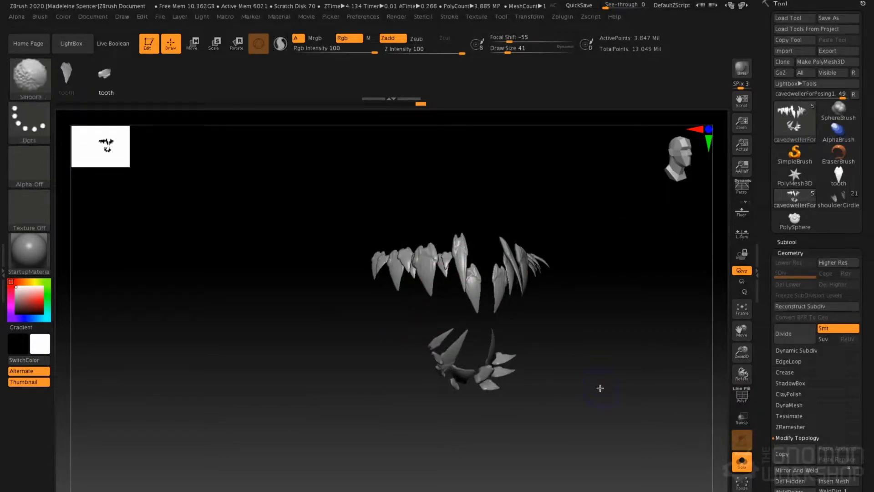
- Show all subtools again and examine the teeth on the whole creature from the front and side
key(shift+f)
key(shift+f)
shift+drag(603, 365, 621, 342)
click(742, 460)
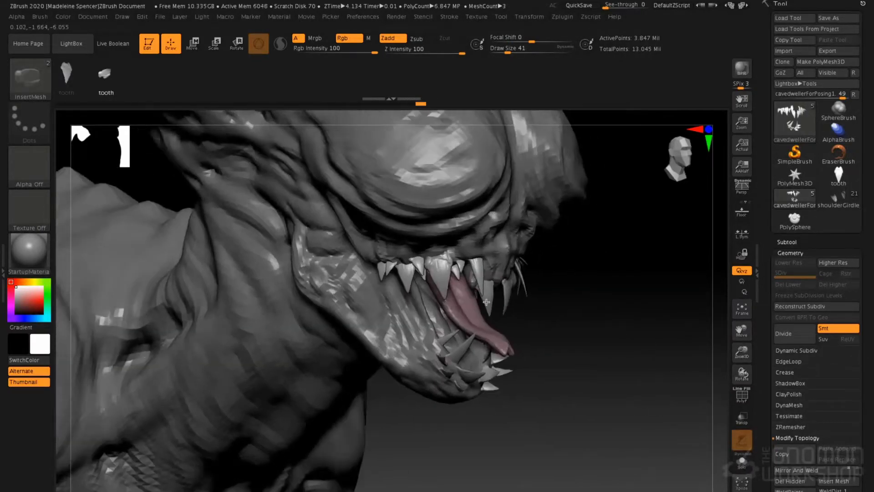
drag(486, 302, 515, 290)
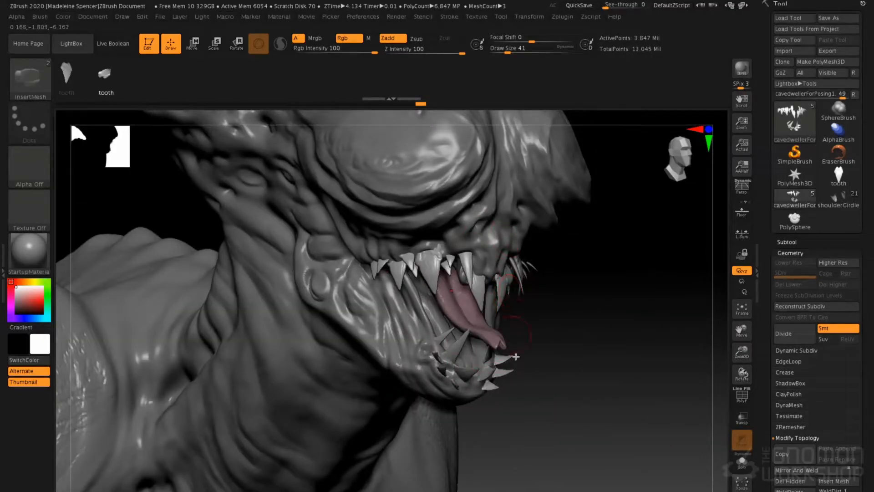
drag(508, 330, 545, 312)
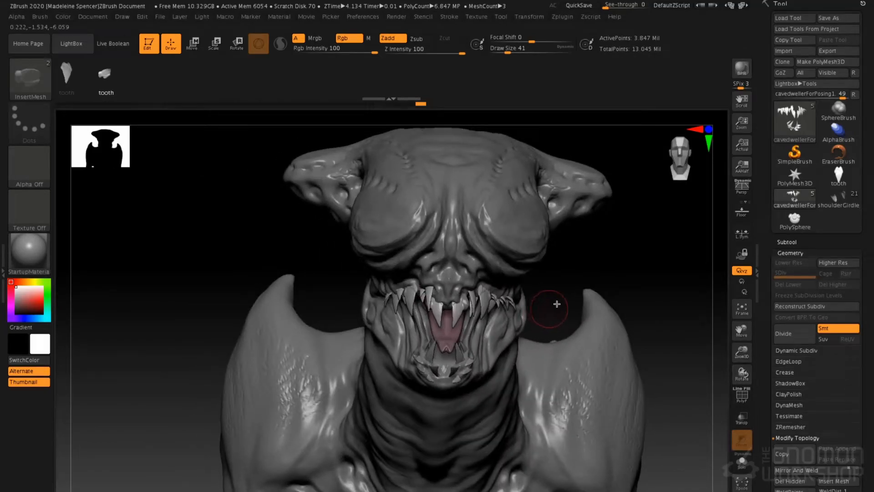
alt+drag(587, 273, 499, 286)
mouse_move(505, 317)
right_down()
mouse_move(551, 263)
mouse_move(511, 279)
mouse_move(500, 302)
right_up()
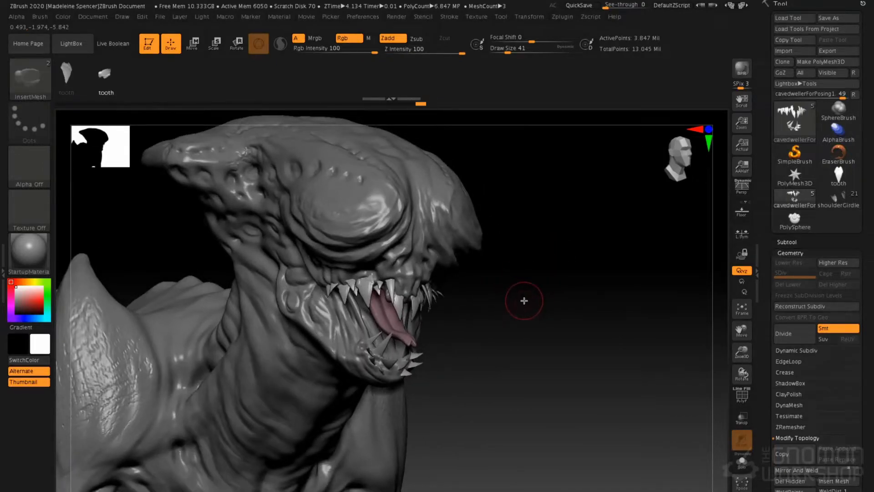
- Switch to the single tooth tool, try inserting a tooth on it, and undo that insertion
click(839, 175)
right_drag(546, 306, 524, 270)
drag(443, 294, 389, 294)
key(ctrl+z)
ctrl+right_drag(537, 303, 515, 238)
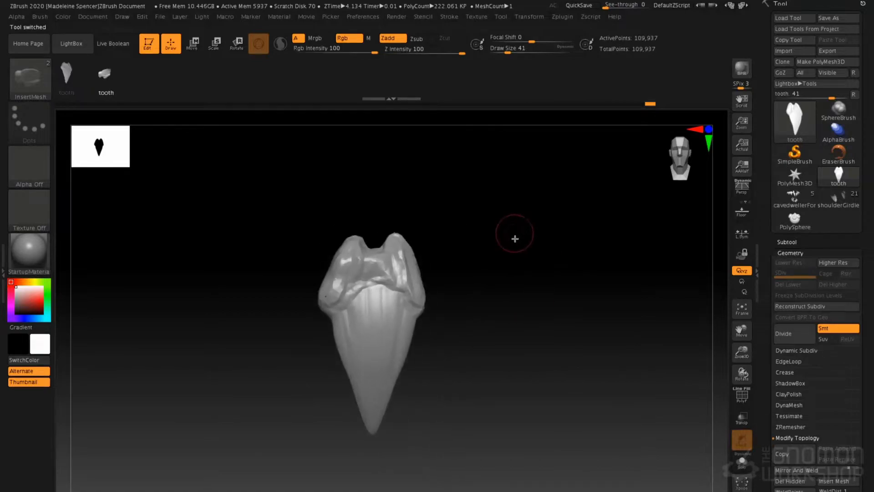
- Enable Curve Mode for the insert brush, try an S-shaped chain of teeth starting from the tooth, and undo it
click(445, 18)
click(469, 180)
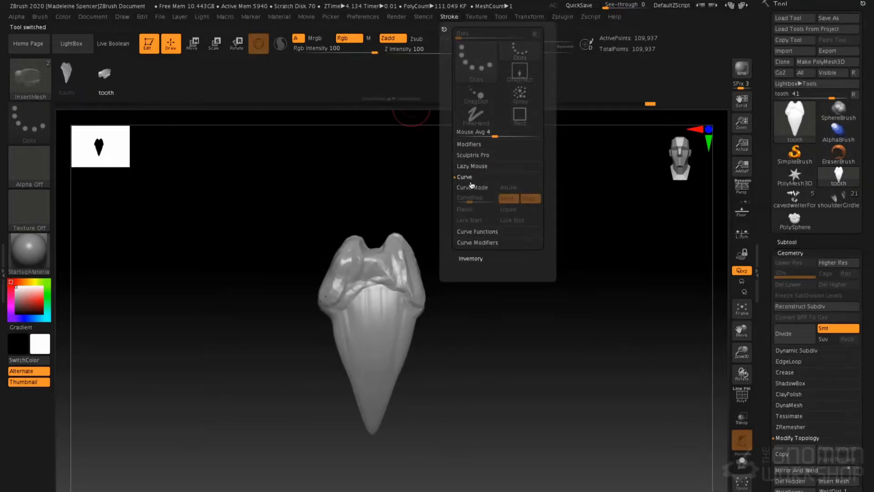
click(478, 189)
mouse_move(371, 238)
mouse_down()
mouse_move(404, 283)
mouse_move(433, 269)
mouse_up()
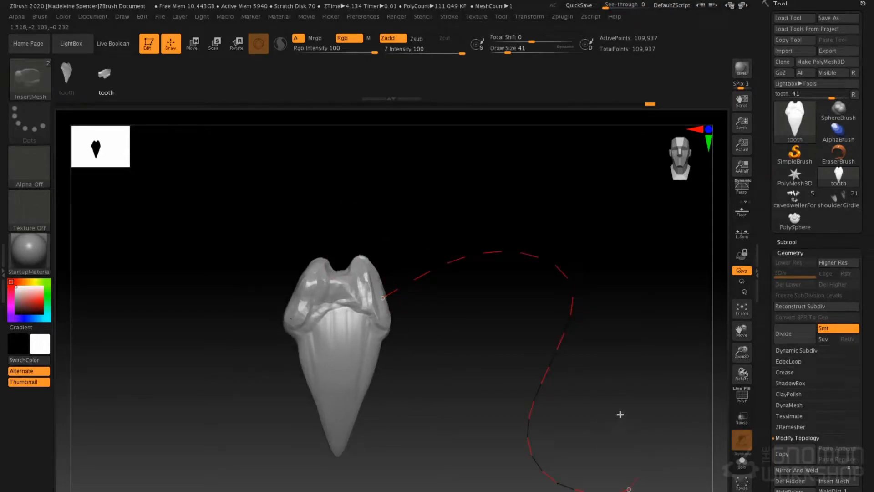
mouse_move(650, 412)
mouse_down()
mouse_move(612, 398)
mouse_move(661, 414)
mouse_move(646, 410)
mouse_up()
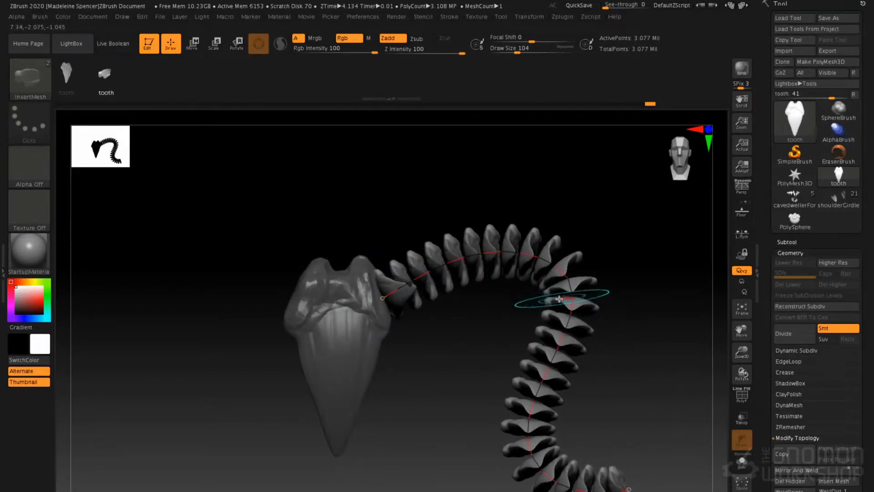
key(ctrl+z)
- Append the tooth to the current InsertMesh brush as a new orientation, viewed tip-on and turned sideways
alt+drag(460, 308, 518, 356)
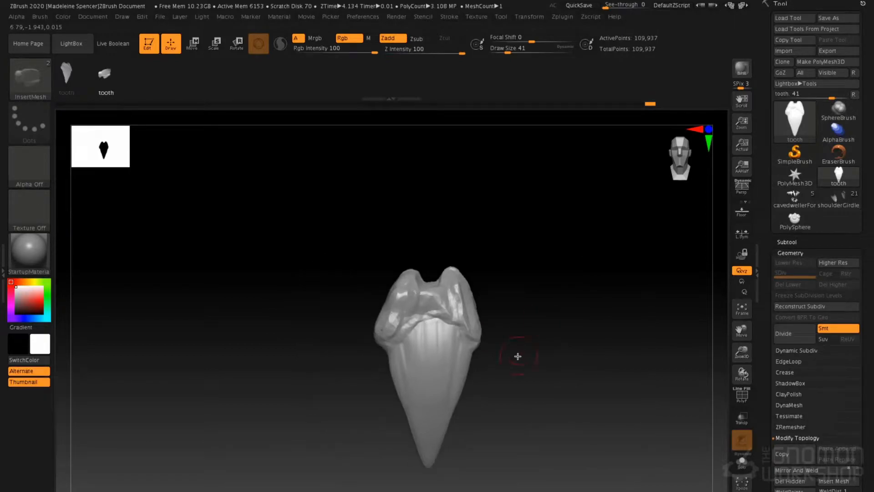
drag(526, 272, 569, 252)
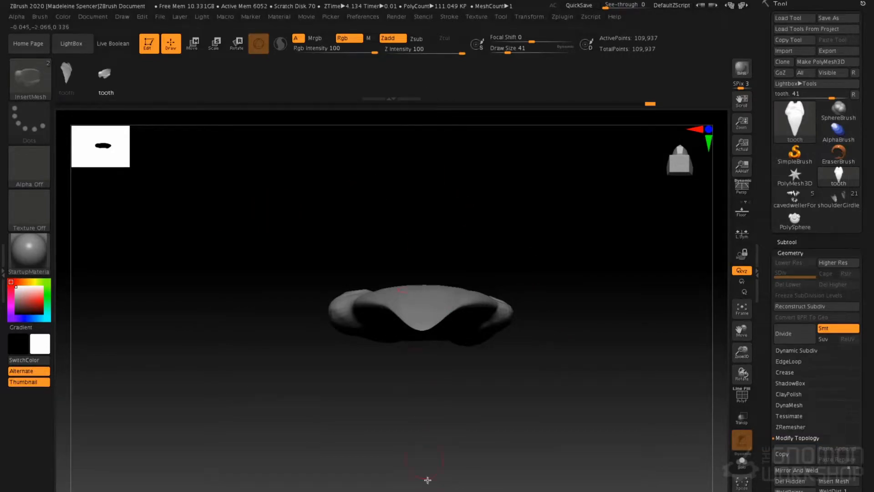
drag(593, 295, 492, 331)
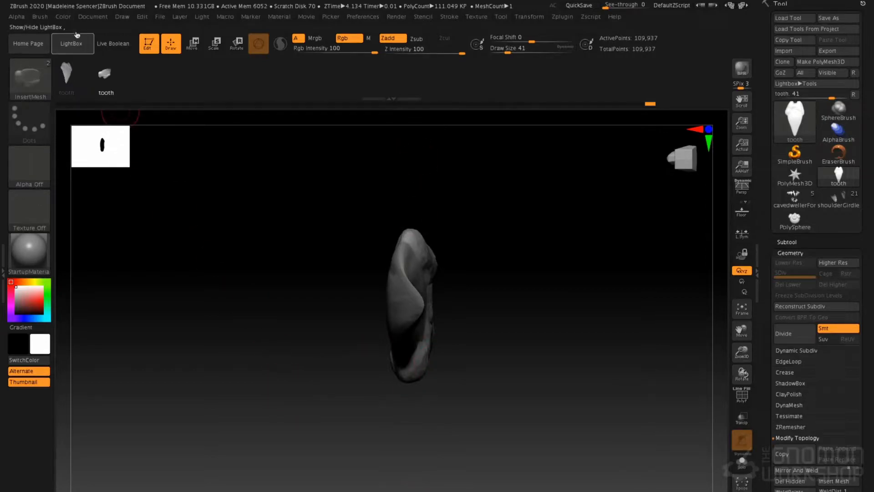
click(40, 16)
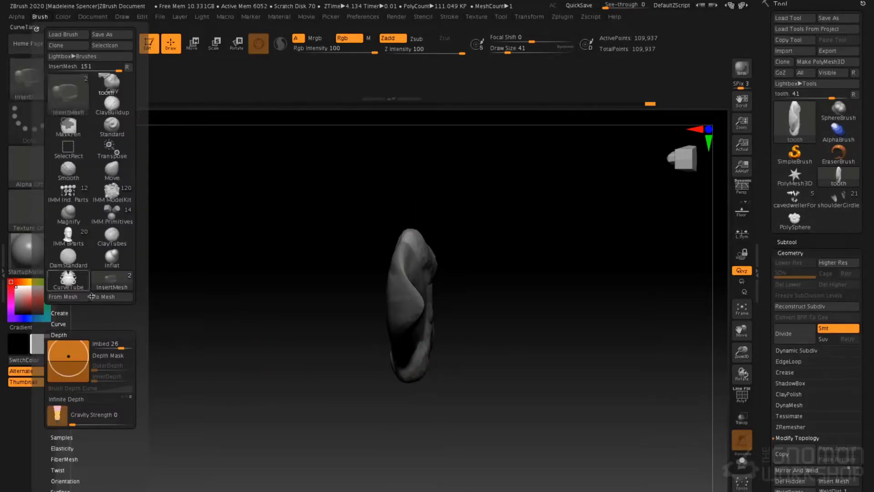
click(73, 312)
click(81, 328)
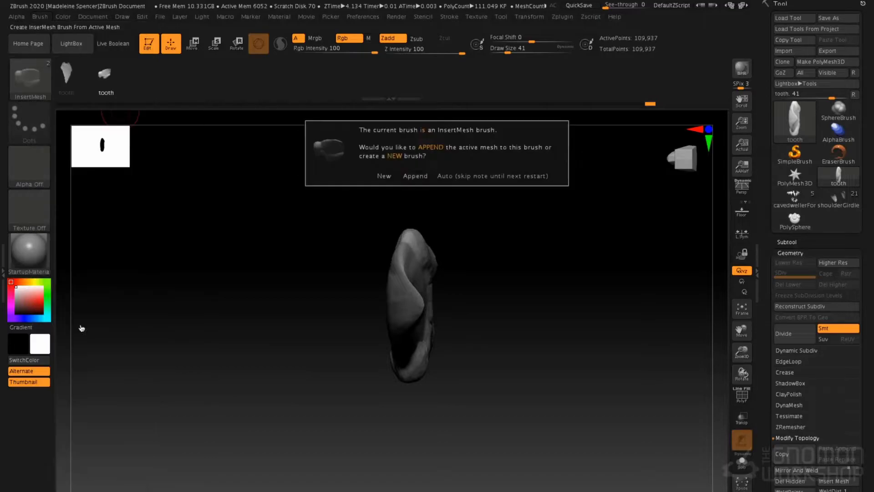
click(415, 176)
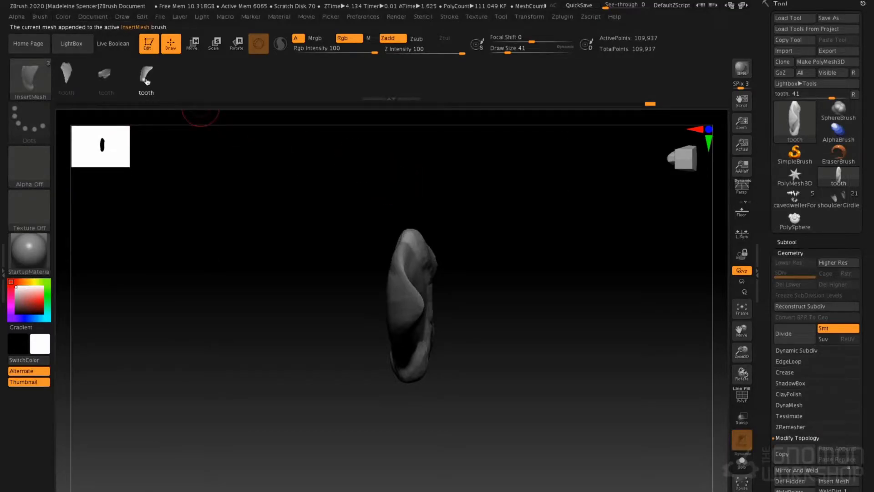
- Try a curve of teeth with the new orientation beside the single tooth at draw size 128, and undo it
alt+drag(411, 192, 394, 161)
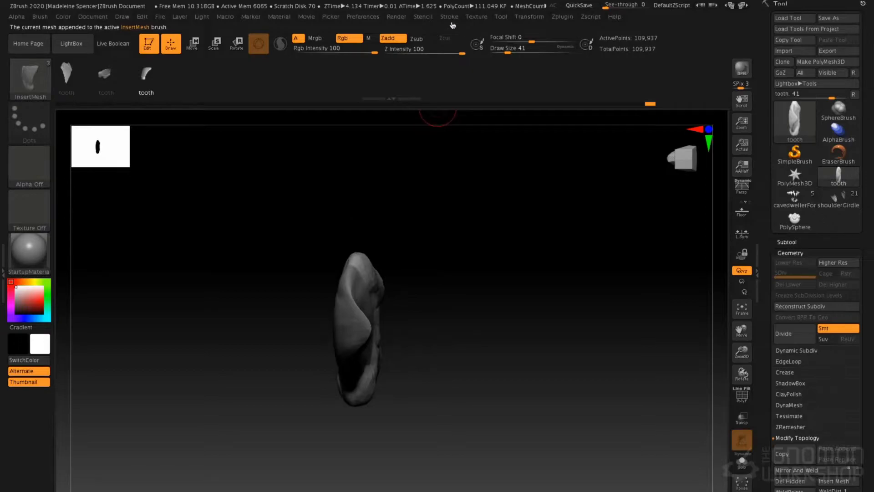
click(451, 17)
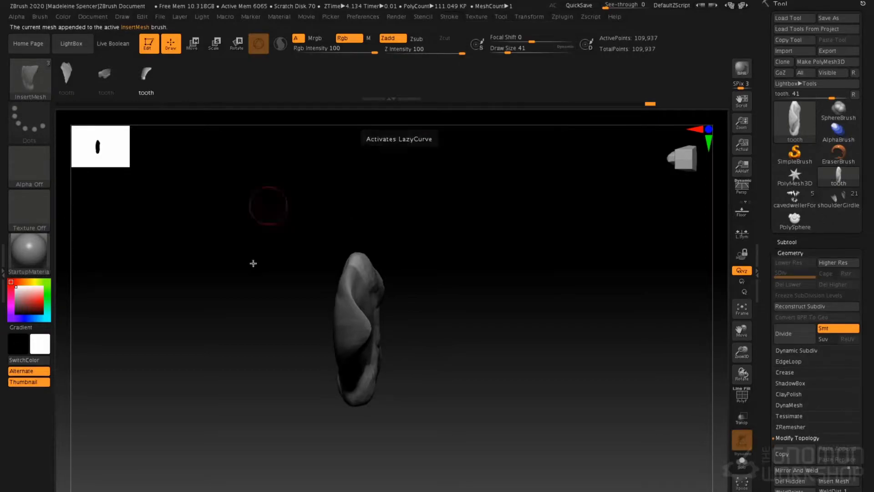
key(space)
drag(362, 275, 368, 276)
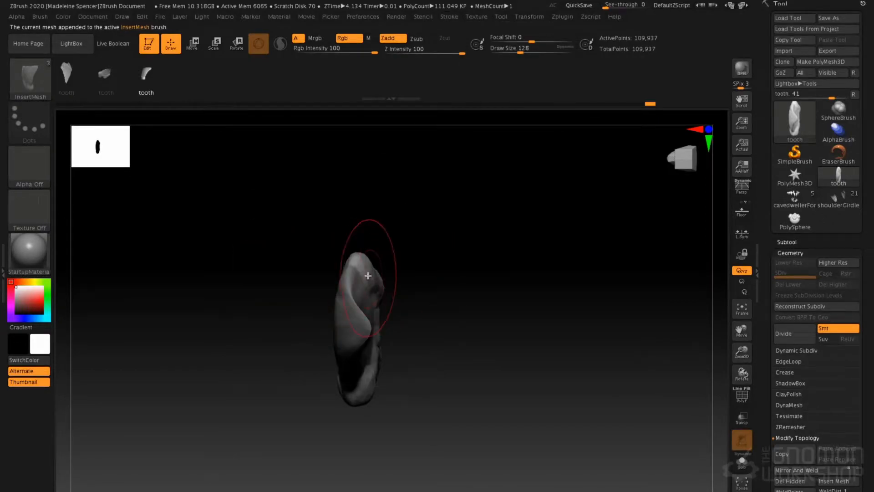
drag(412, 283, 472, 265)
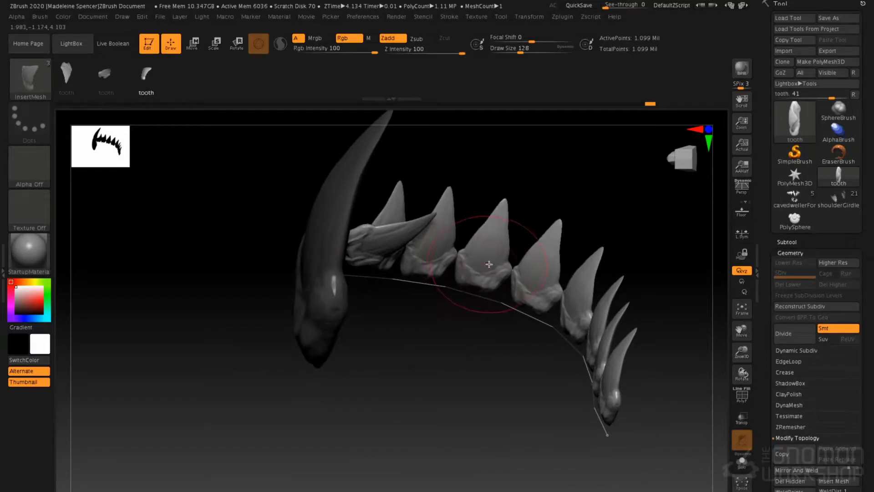
key(ctrl+z)
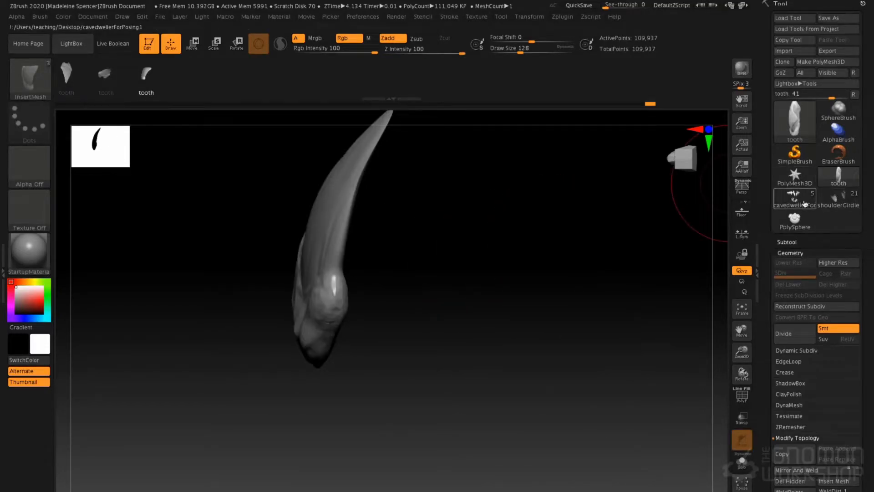
- Switch to the full creature tool, duplicate its body subtool, and reduce the duplicate to its lowest subdivision level only
click(805, 205)
drag(441, 255, 652, 320)
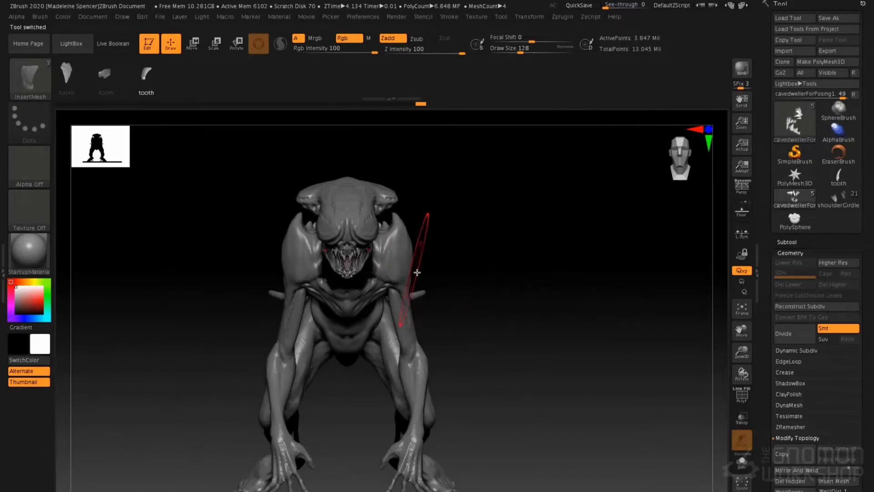
alt+click(391, 256)
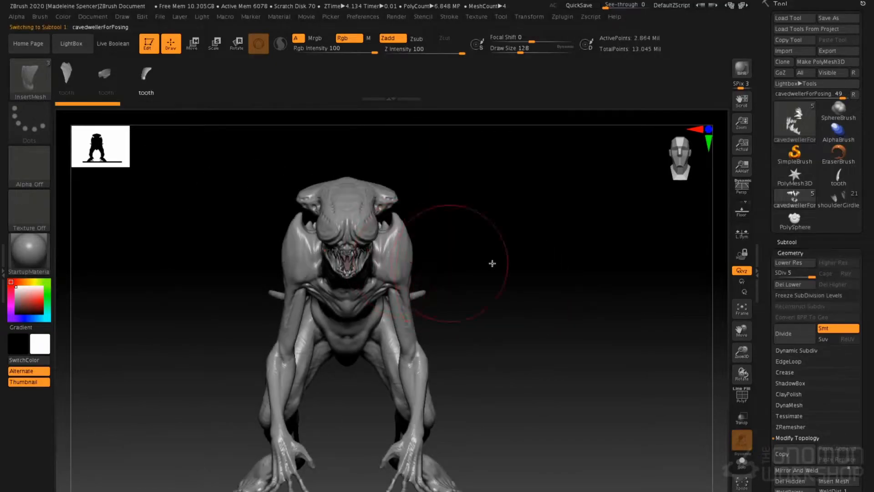
click(789, 243)
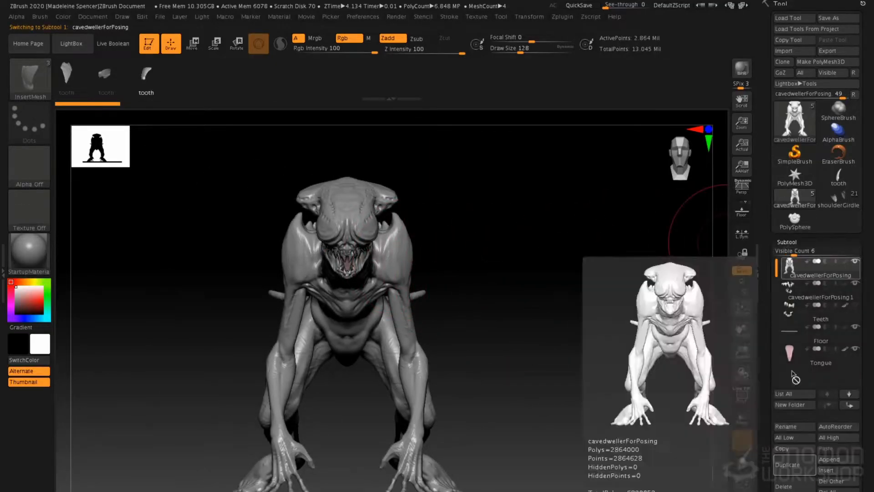
click(789, 243)
click(795, 252)
drag(812, 276, 795, 276)
click(791, 284)
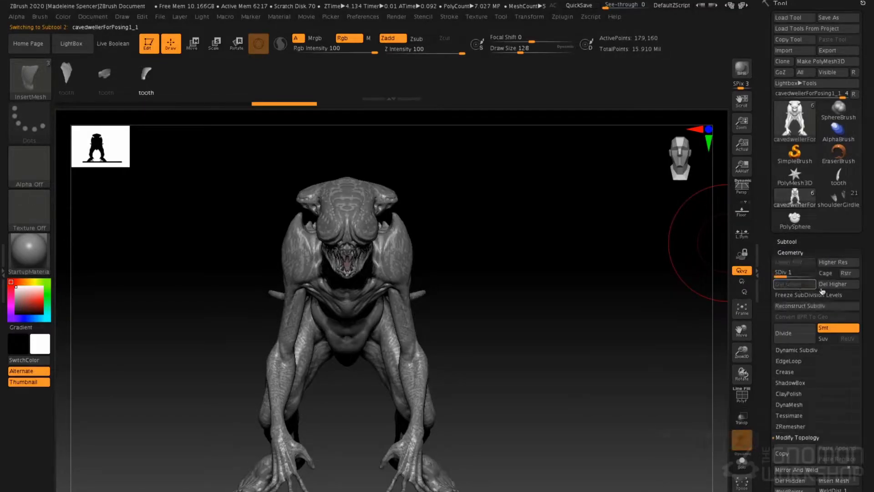
- Solo the low-resolution body copy in side view, isolate the front of its head, and delete the hidden geometry
drag(629, 315, 699, 401)
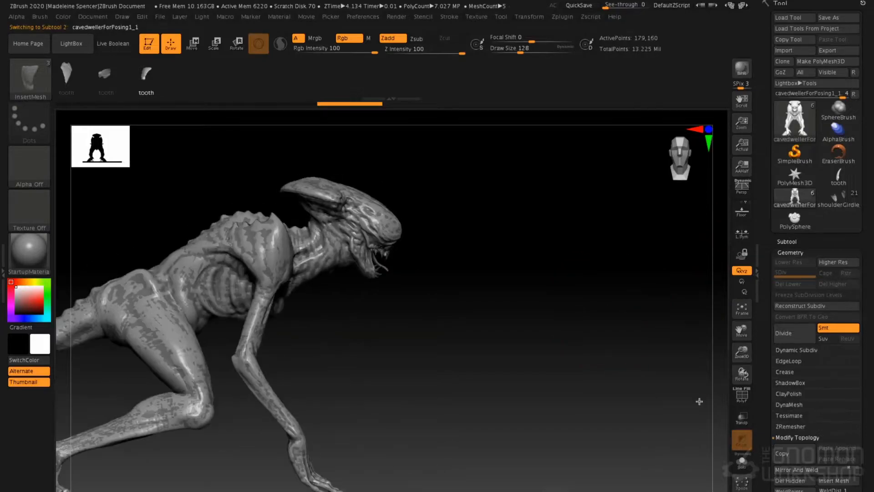
click(742, 461)
ctrl+shift+drag(532, 187, 351, 314)
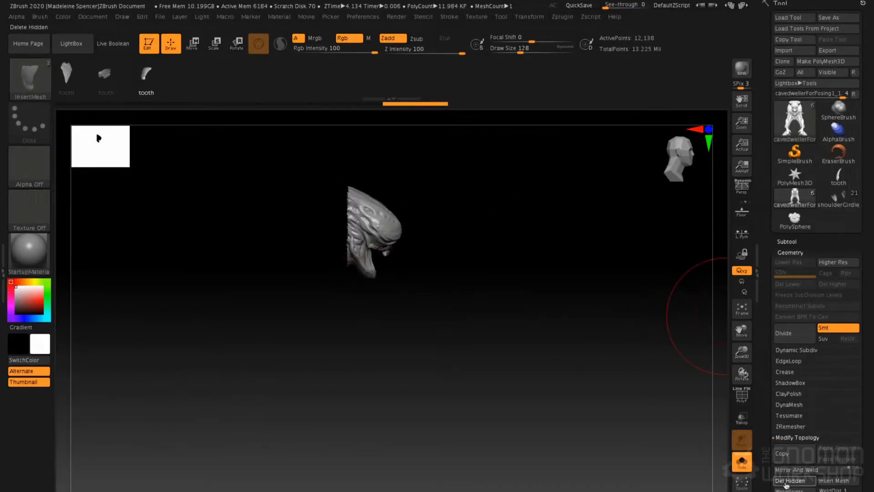
click(787, 484)
- Draw a mirrored curve of InsertMesh teeth along the inner gums of the lower jaw at draw size 51
key(f)
alt+drag(481, 370, 523, 368)
drag(537, 260, 506, 383)
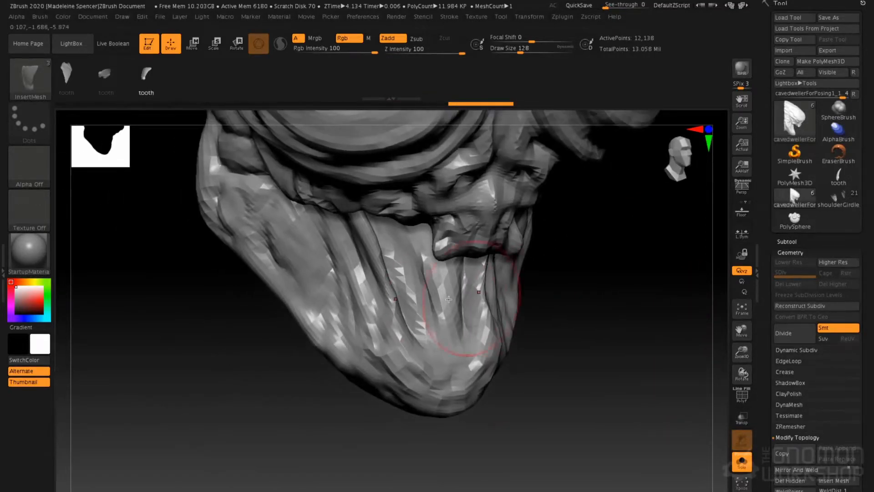
shift+right_drag(449, 299, 412, 298)
mouse_move(371, 237)
alt+right_down()
mouse_move(376, 265)
mouse_move(392, 268)
alt+right_up()
key(space)
drag(384, 258, 376, 259)
right_drag(406, 279, 380, 273)
key(space)
drag(395, 262, 393, 262)
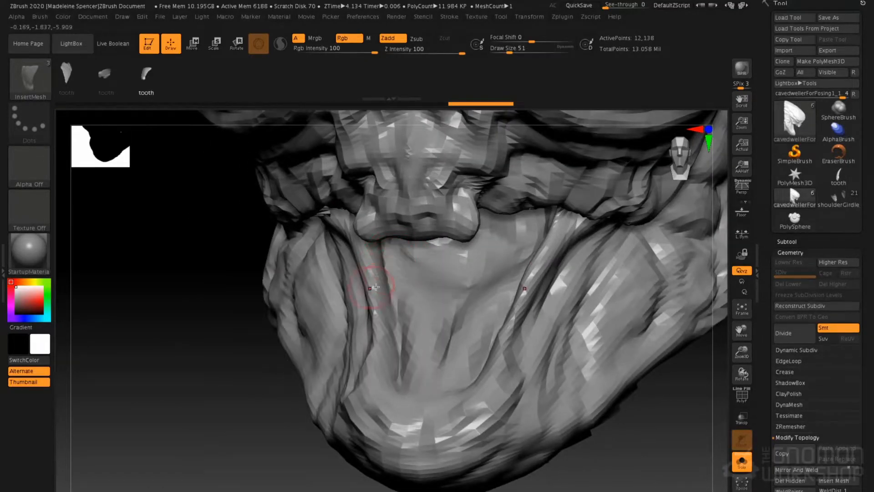
shift+right_drag(376, 288, 388, 258)
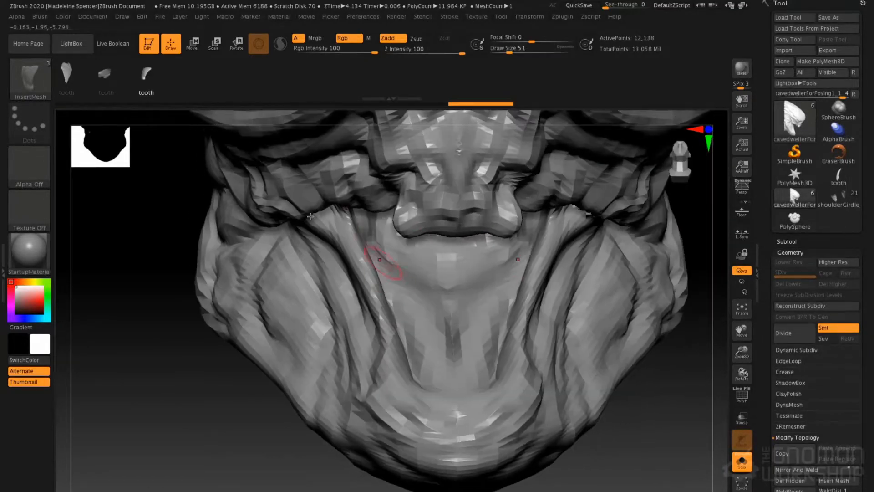
click(451, 17)
click(477, 189)
click(402, 308)
mouse_move(425, 293)
right_down()
mouse_move(438, 289)
mouse_move(415, 288)
right_up()
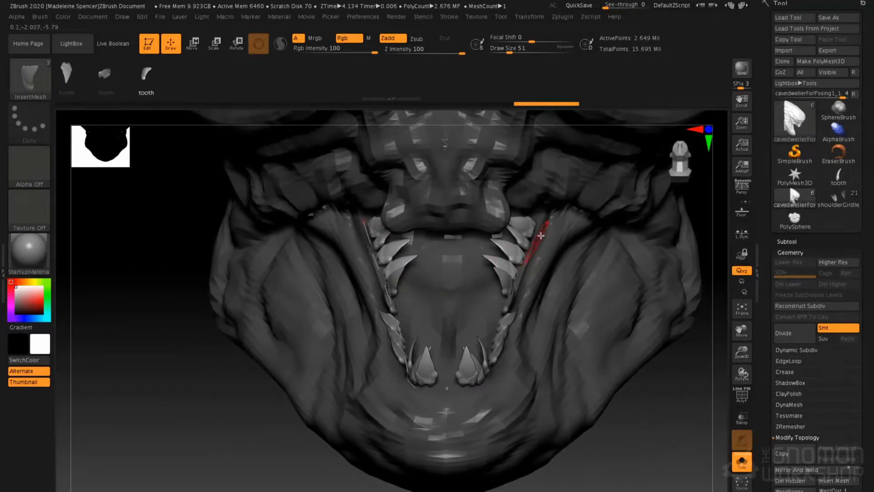
- Reshape the tooth curve so its back end reaches farther towards the corner of the mouth
key(])
drag(358, 218, 333, 217)
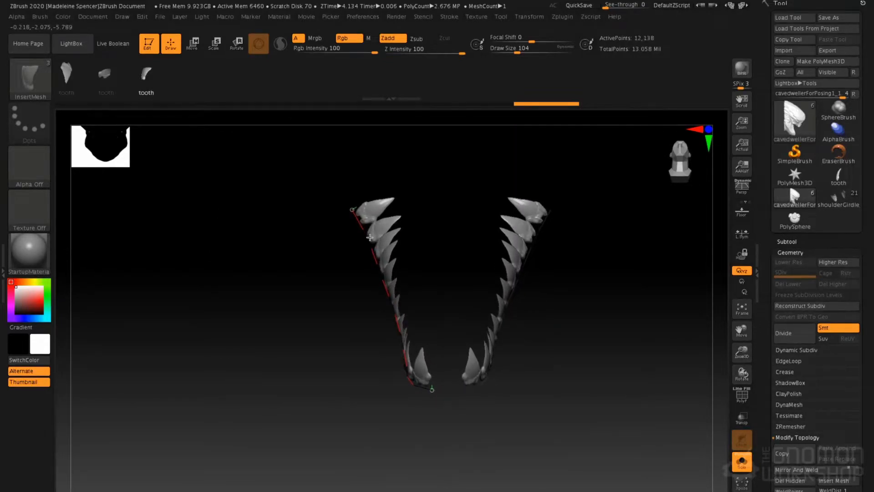
key([)
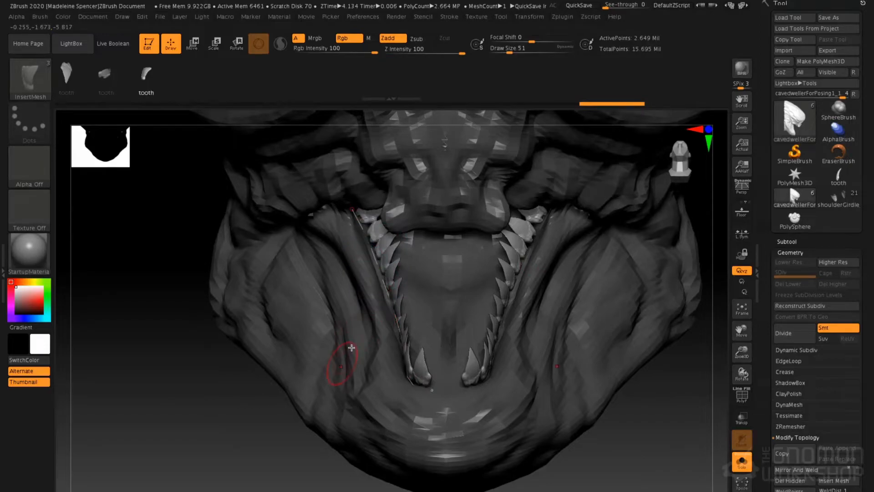
- Adjust the insert brush's depth and update the lower jaw's tooth curve with the new setting
right_drag(348, 275, 385, 284)
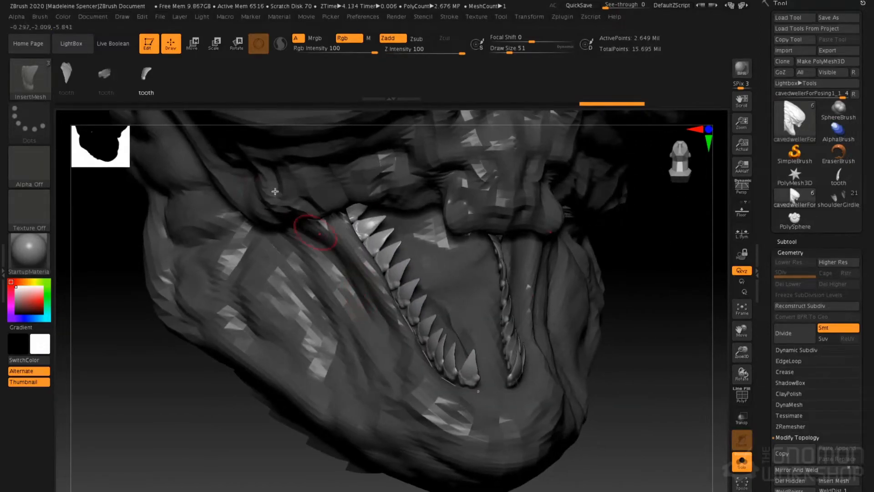
click(40, 16)
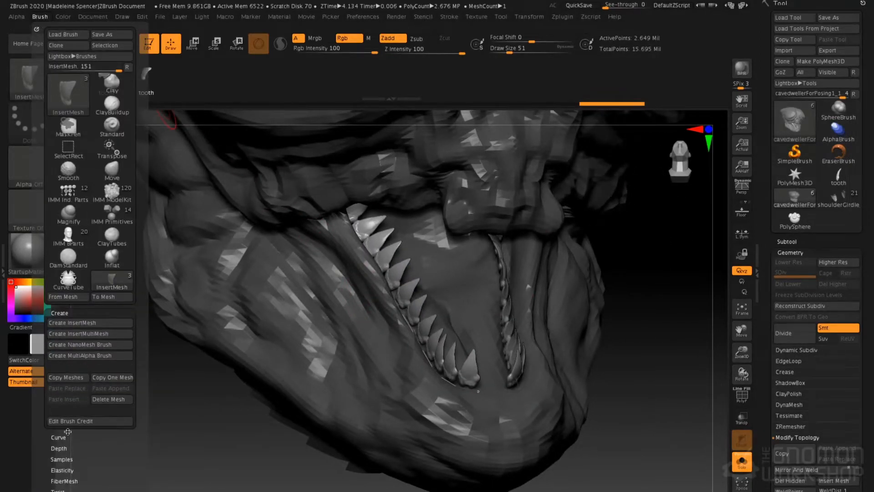
click(59, 448)
drag(72, 358, 71, 368)
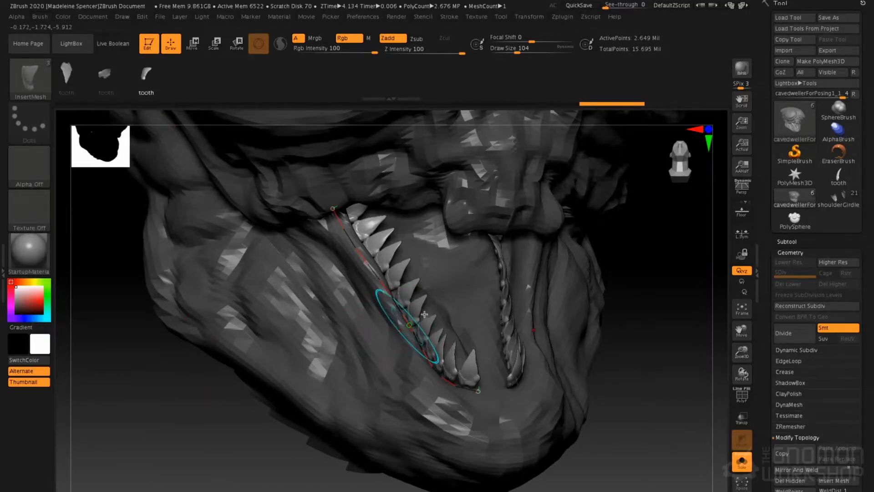
click(410, 306)
right_drag(356, 246, 362, 254)
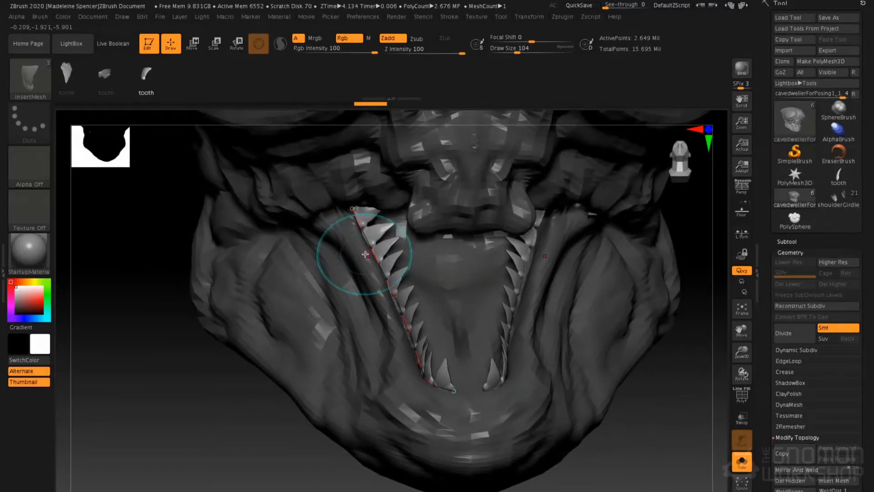
- Pull the teeth outward onto the gums along the lower jaw using the Move brush at draw size 239
mouse_move(345, 319)
right_down()
mouse_move(318, 314)
mouse_move(353, 315)
mouse_move(367, 291)
right_up()
key(b)
key(m)
key(v)
key(space)
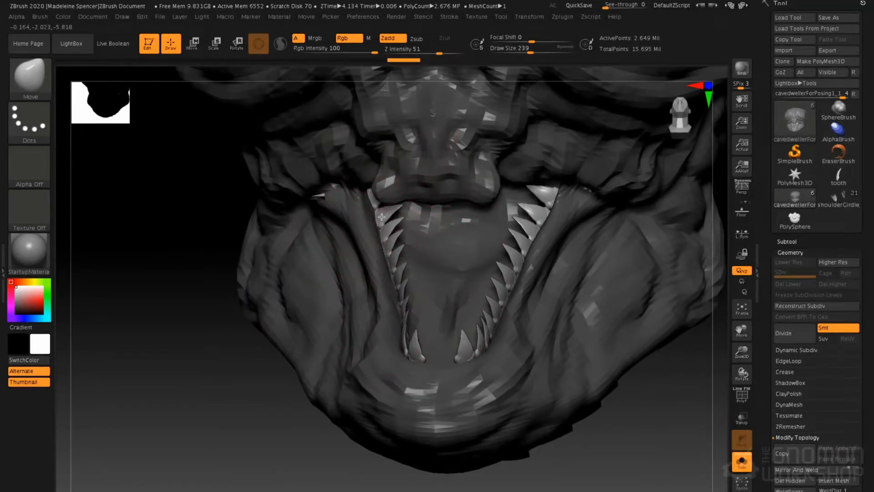
mouse_move(513, 282)
mouse_down()
mouse_move(550, 190)
mouse_move(563, 197)
mouse_up()
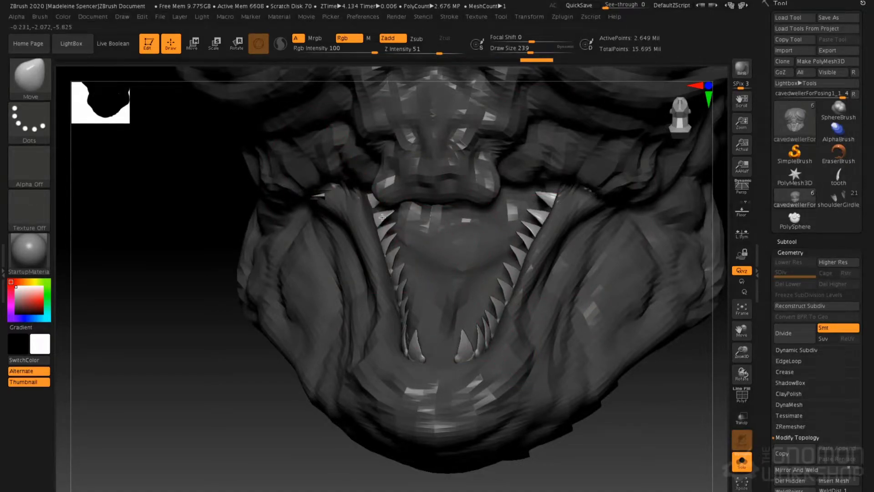
mouse_move(540, 365)
right_down()
mouse_move(568, 361)
mouse_move(538, 363)
right_up()
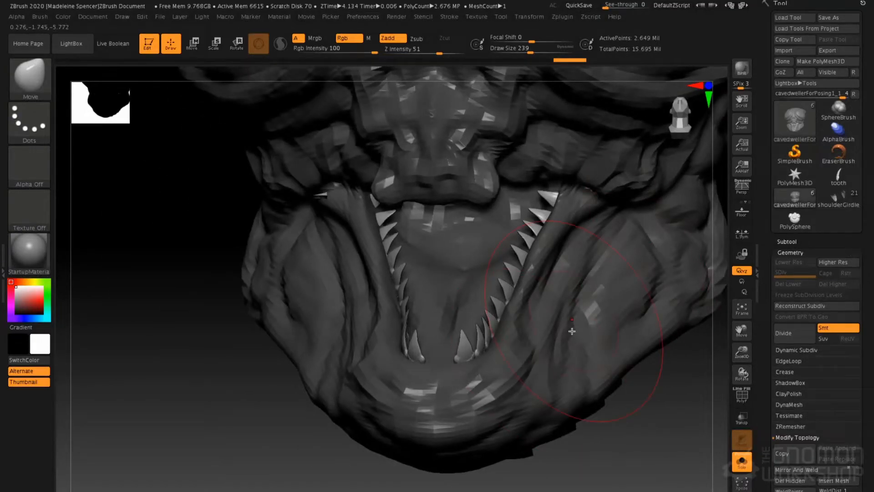
- Return to the InsertMesh brush, enable the Size curve modifier, and shape its falloff to peak in the middle and dip at both ends
key(b)
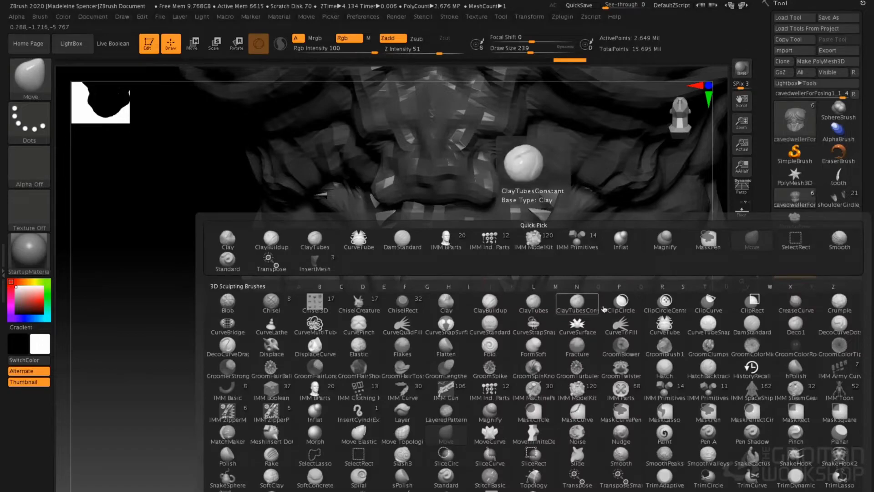
click(334, 286)
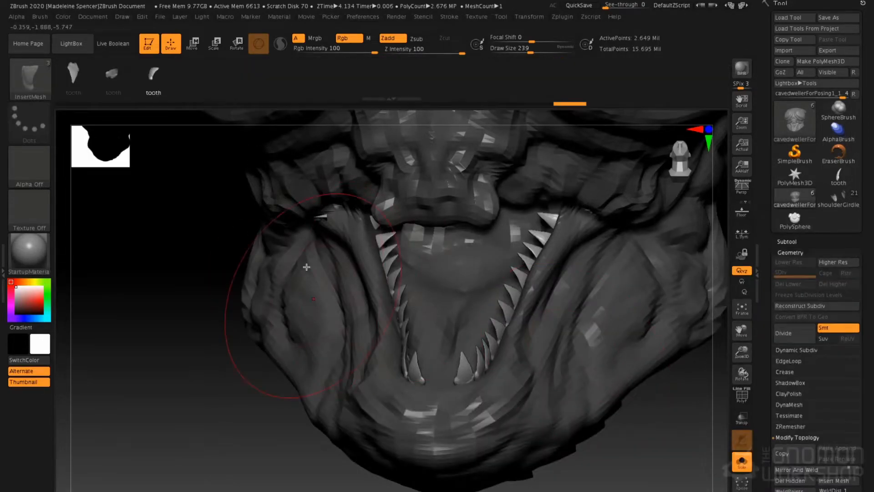
click(448, 20)
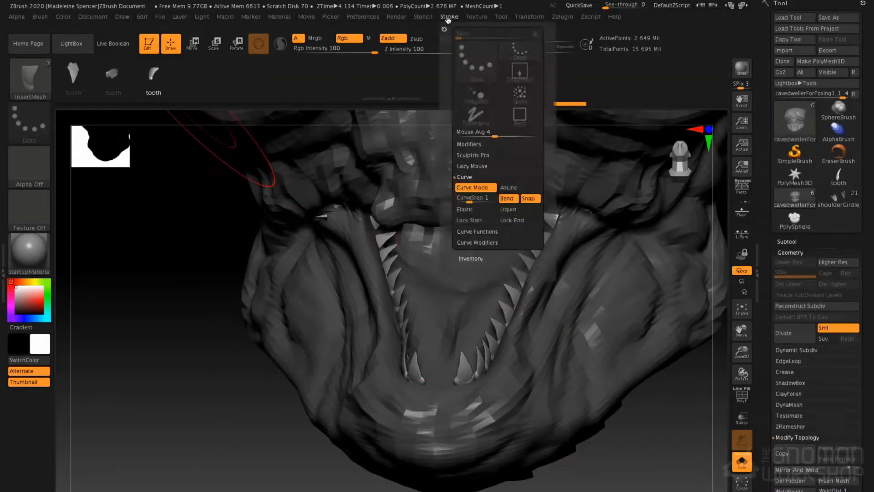
click(477, 243)
click(522, 210)
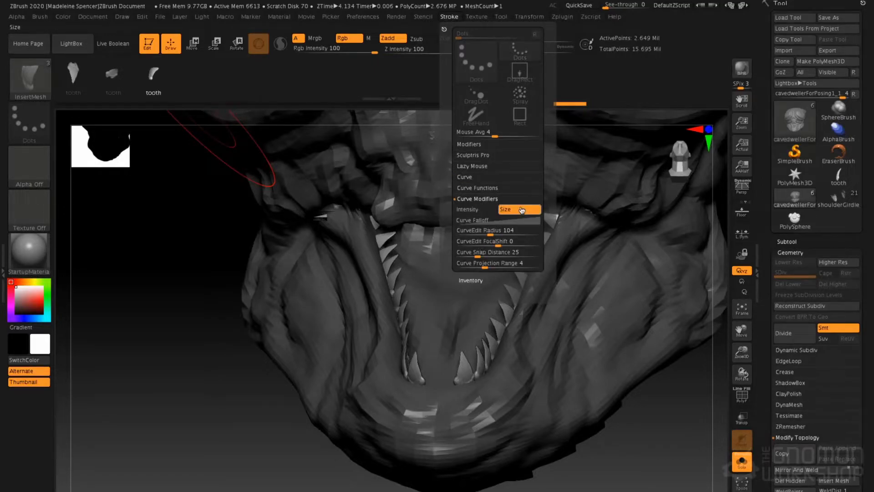
click(482, 220)
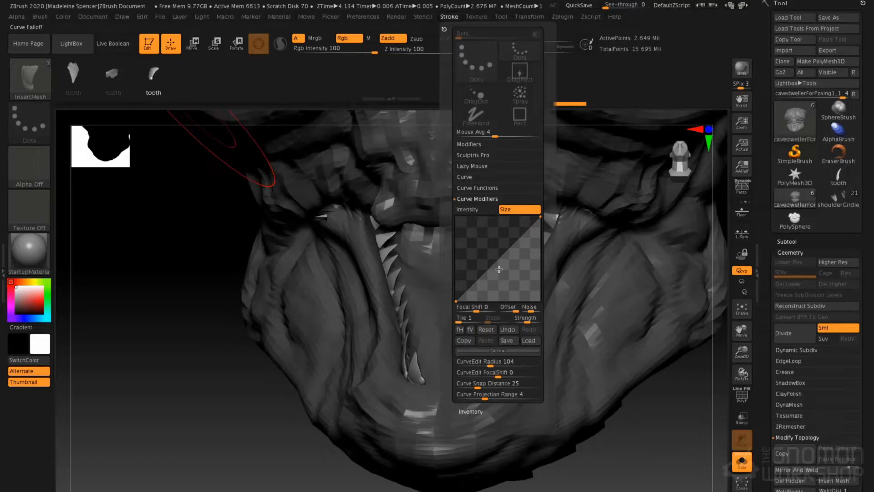
drag(457, 287, 456, 270)
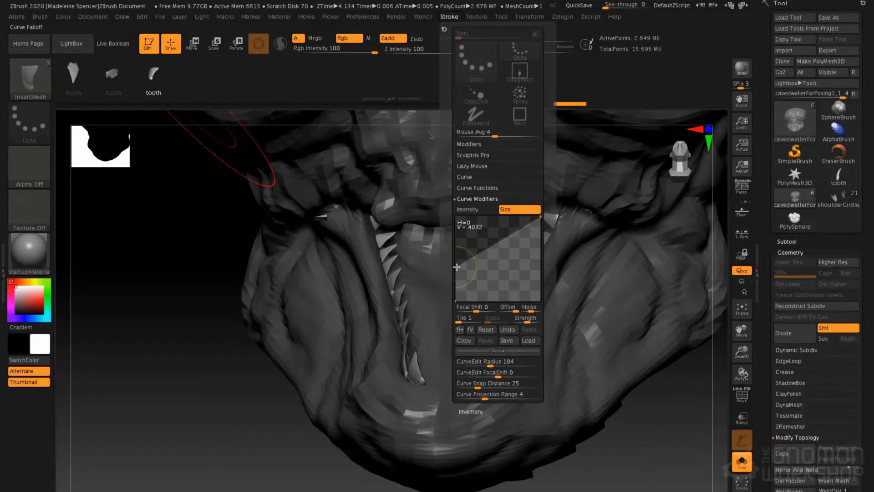
drag(540, 217, 497, 219)
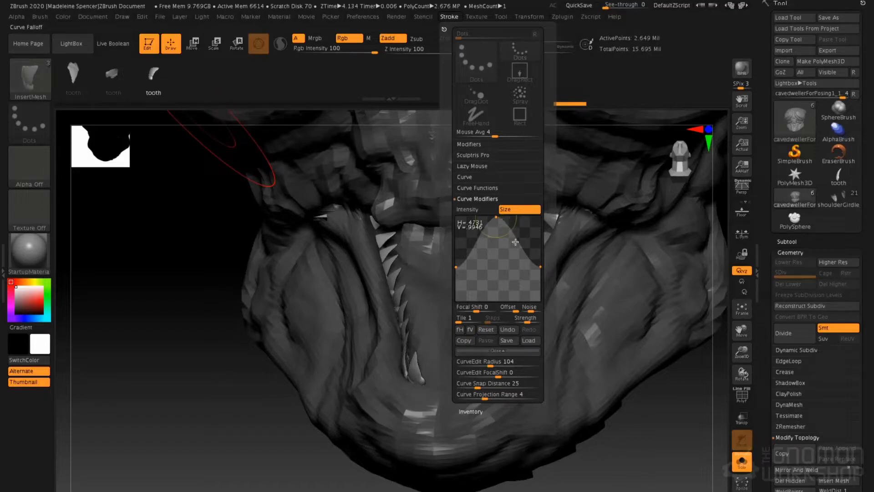
- Set the draw size to 59 and place a second curve of teeth along the outer gum of the lower jaw
key(space)
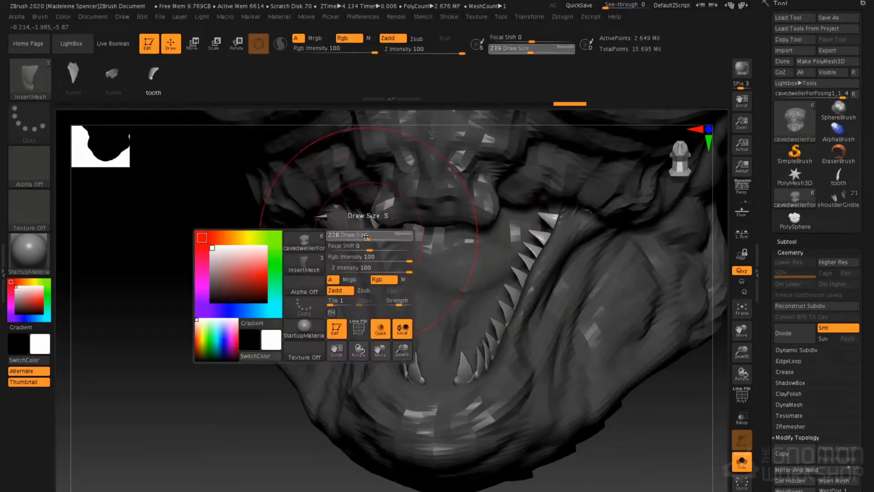
drag(369, 236, 349, 237)
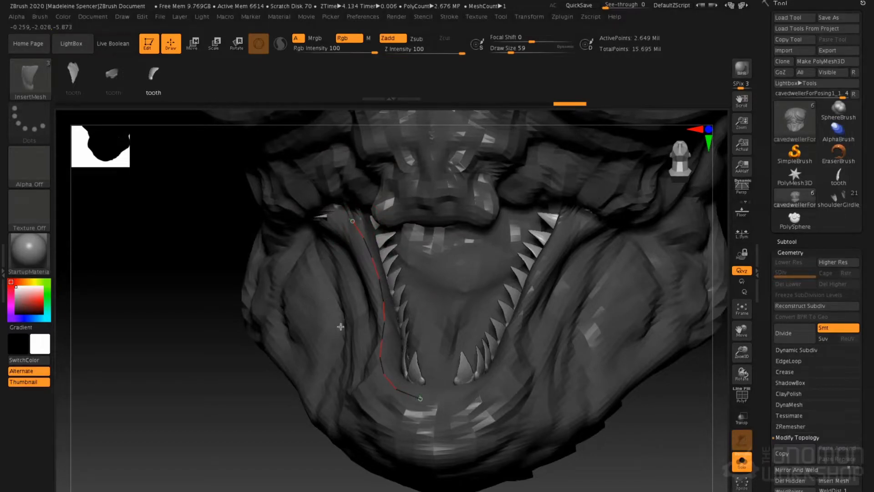
click(364, 324)
right_drag(353, 333, 328, 255)
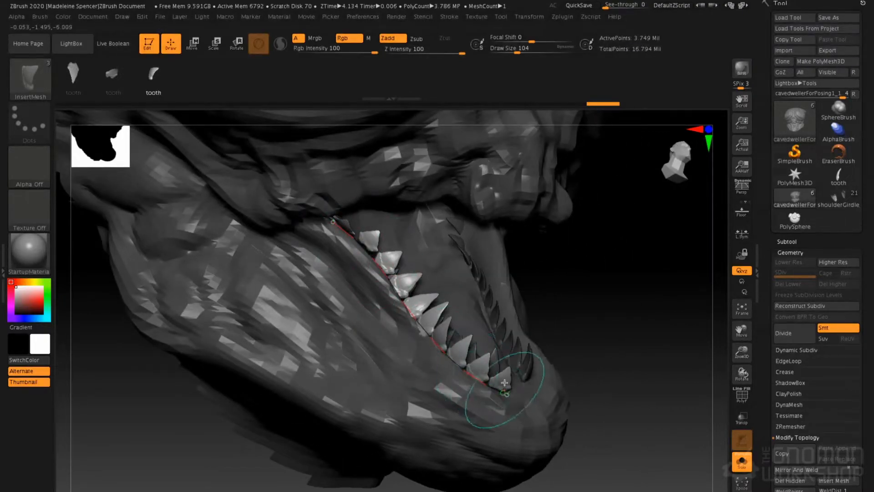
click(41, 18)
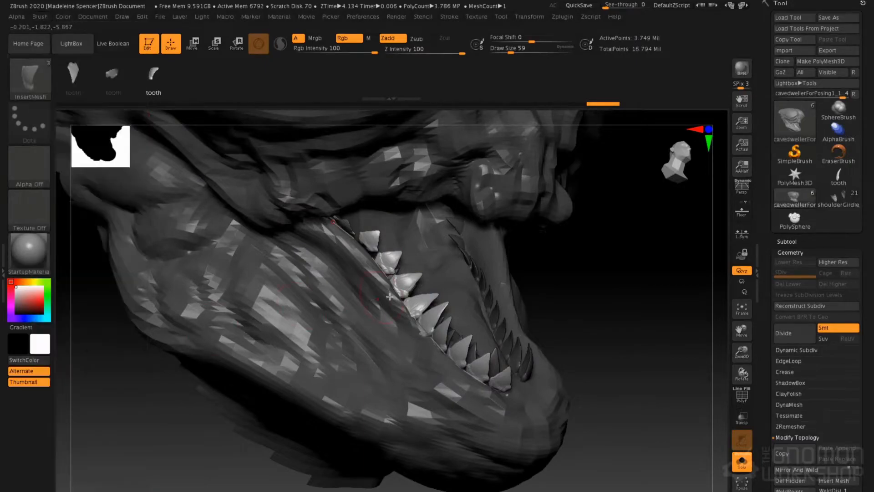
click(411, 275)
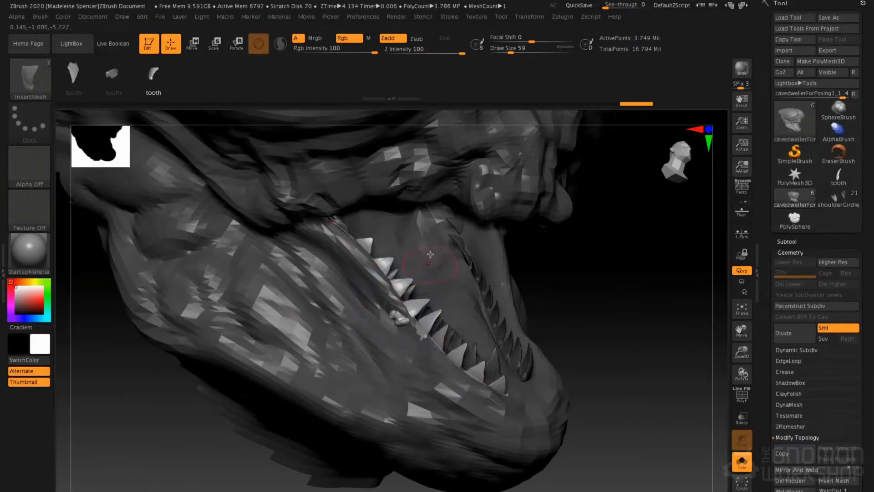
- Rework the outer tooth row with smaller teeth on both sides of the lower jaw and clear the mask from the head
right_drag(433, 240, 305, 325)
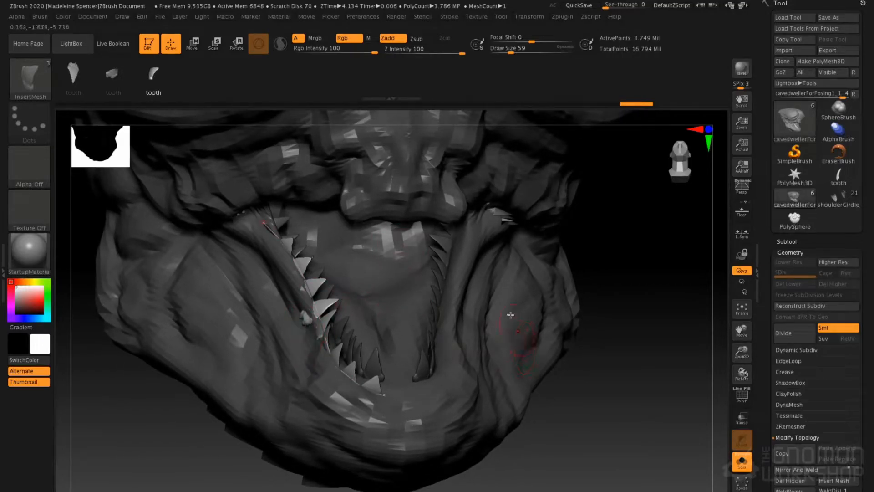
mouse_move(471, 359)
right_down()
mouse_move(469, 329)
mouse_move(493, 387)
mouse_move(494, 345)
mouse_move(506, 349)
right_up()
right_drag(503, 314, 518, 336)
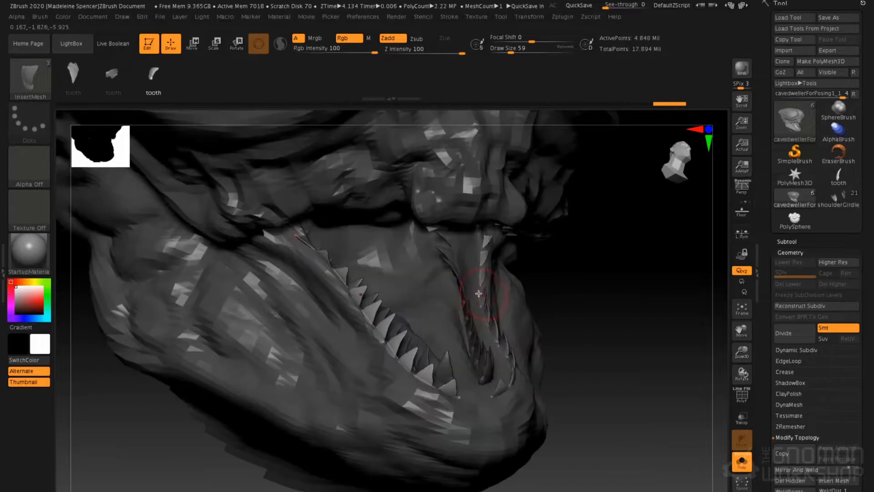
mouse_move(474, 312)
right_down()
mouse_move(478, 295)
mouse_move(463, 298)
mouse_move(471, 297)
right_up()
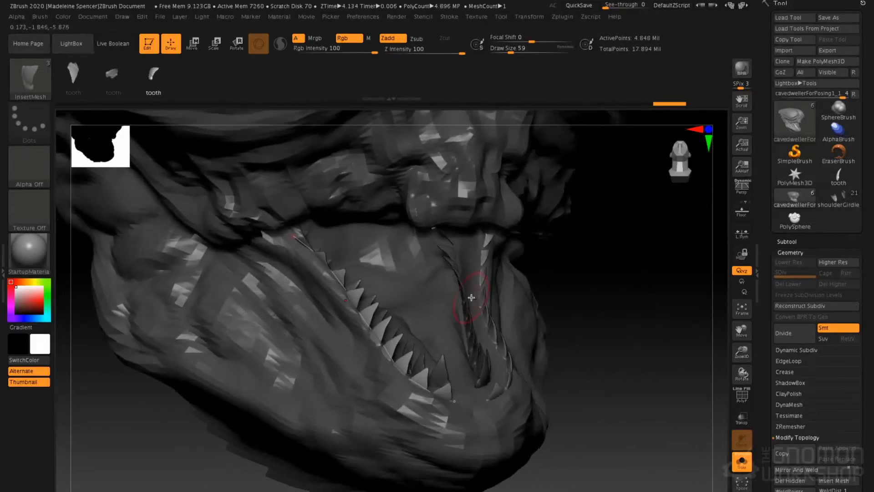
right_drag(211, 313, 413, 306)
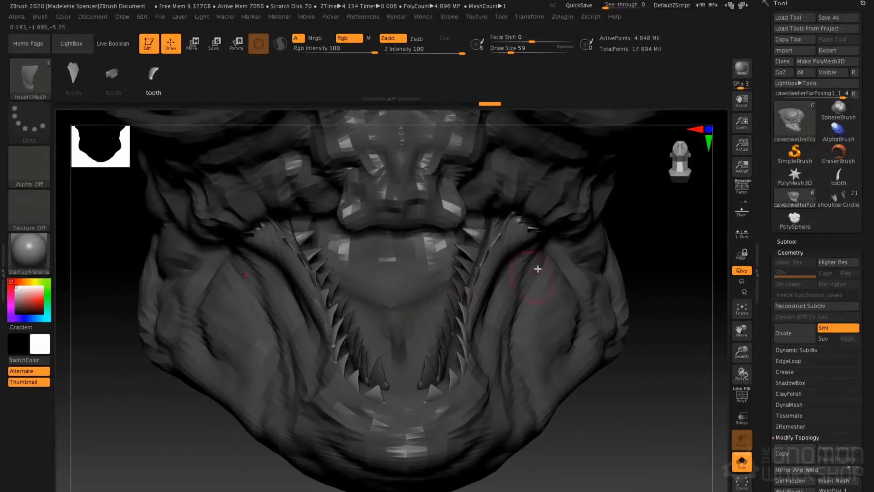
ctrl+drag(632, 450, 644, 484)
right_drag(529, 336, 523, 294)
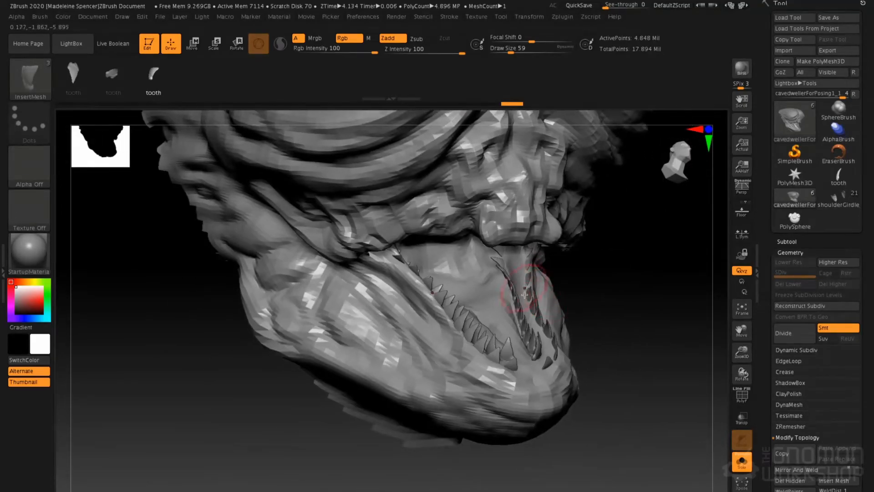
- Isolate the teeth, delete the hidden head copy geometry, and turn off Solo mode to show the teeth on the full creature
ctrl+shift+click(392, 351)
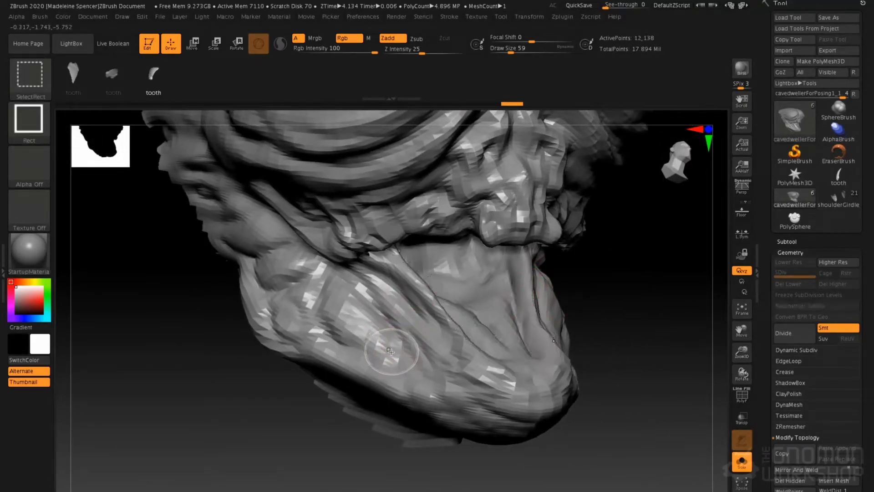
ctrl+shift+click(410, 346)
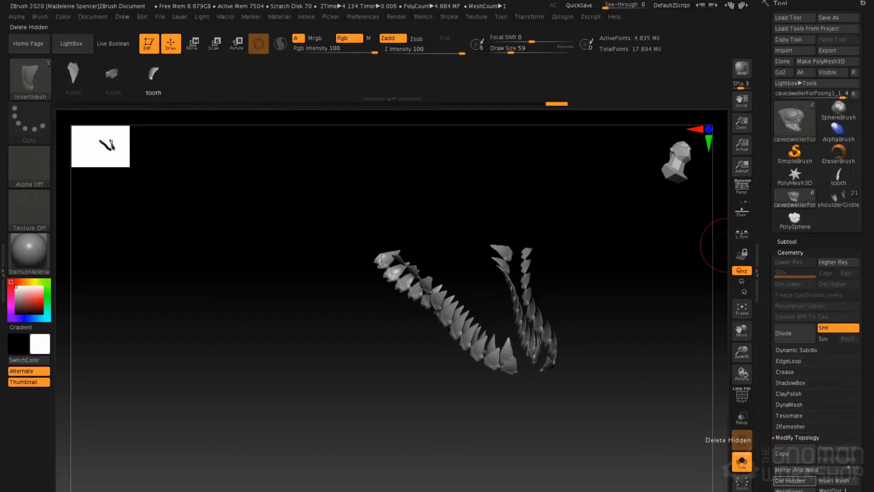
click(790, 480)
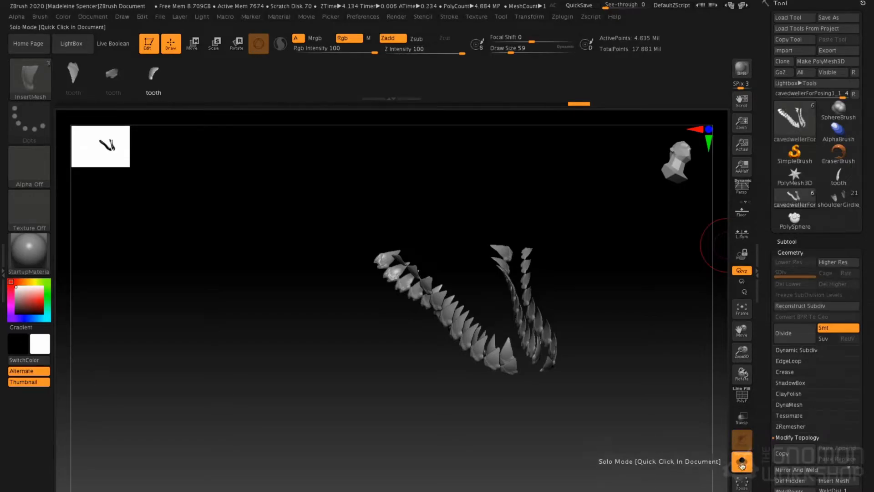
click(746, 469)
shift+right_drag(581, 323, 539, 327)
right_drag(545, 294, 505, 296)
mouse_move(485, 344)
ctrl+right_down()
mouse_move(510, 318)
mouse_move(531, 318)
mouse_move(481, 352)
ctrl+right_up()
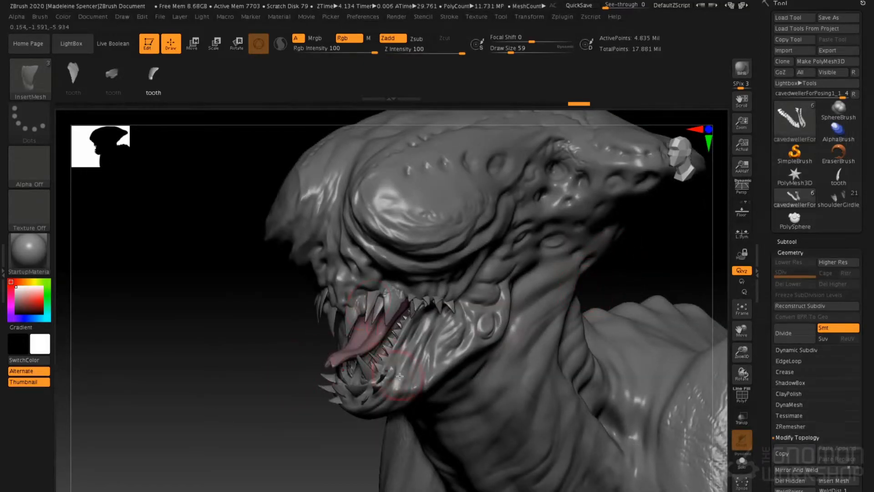
- Switch to the shoulderGirdle skeleton tool and isolate its hum_1 subtool in Solo mode
click(839, 196)
right_drag(499, 235, 543, 239)
click(787, 241)
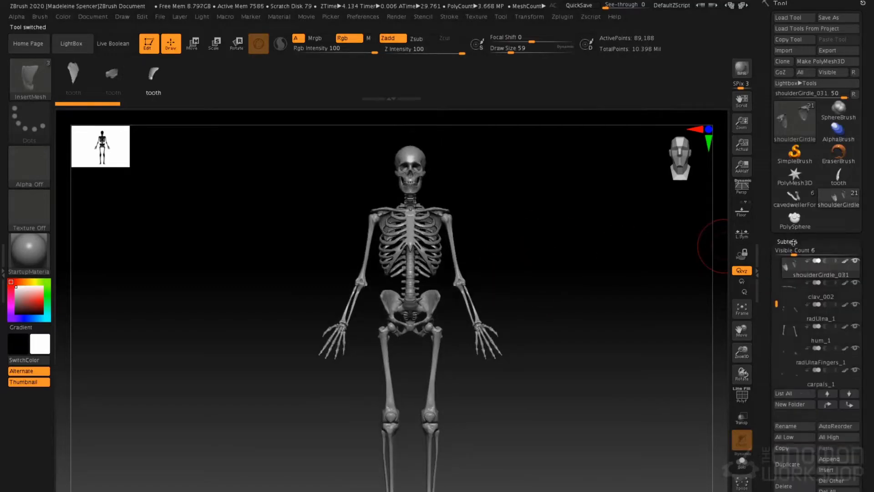
click(790, 334)
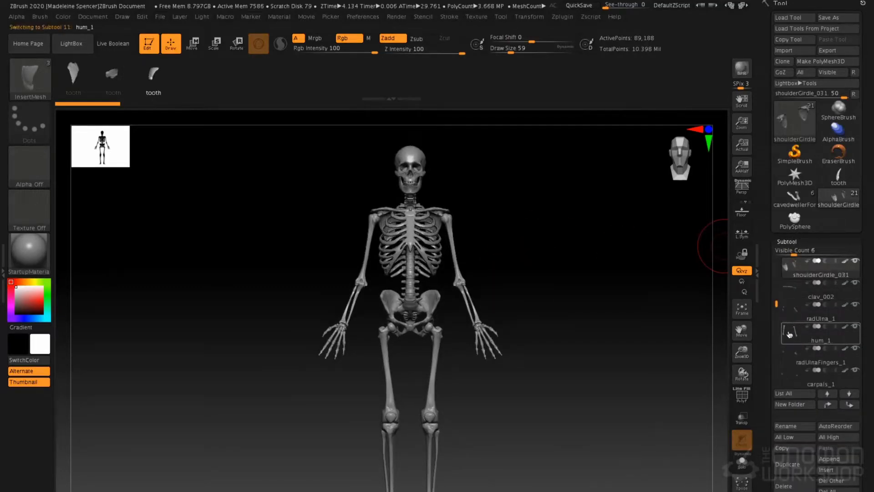
click(742, 461)
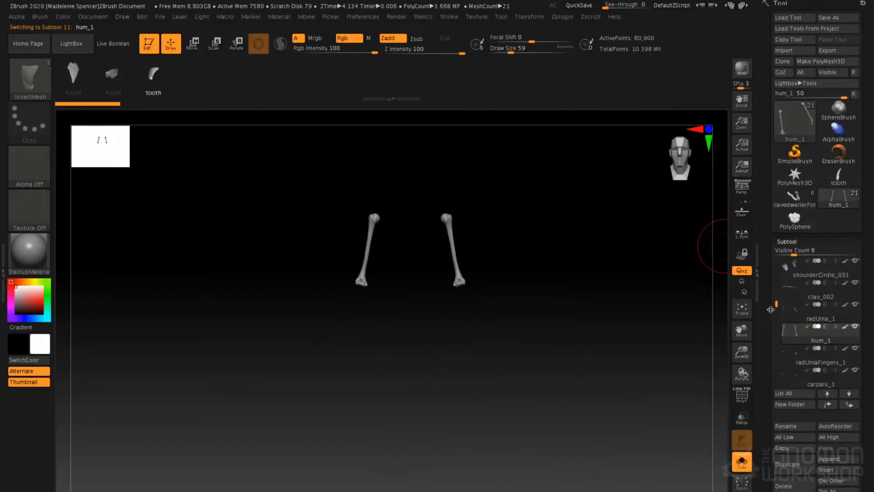
- Review the skeleton's separate subtools one at a time in Solo mode, including the shoulder girdle, skull, hyoid, teeth and pelvis
key(Up)
key(Up)
key(Up)
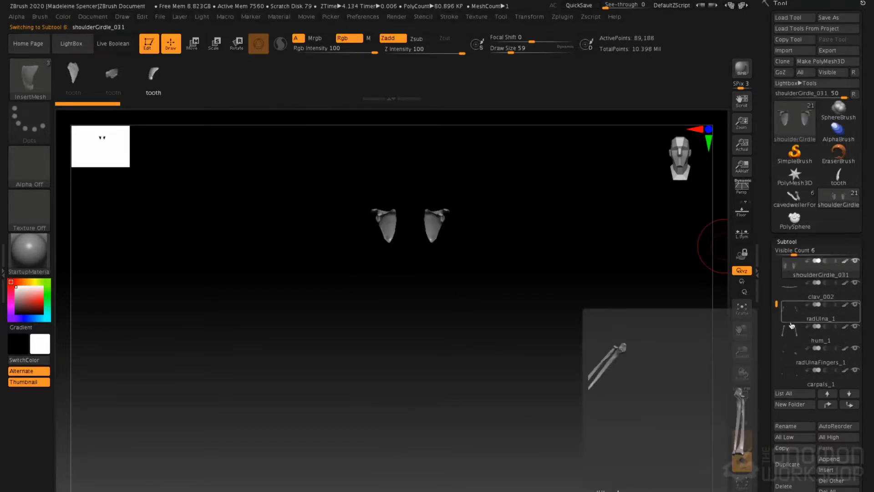
click(778, 328)
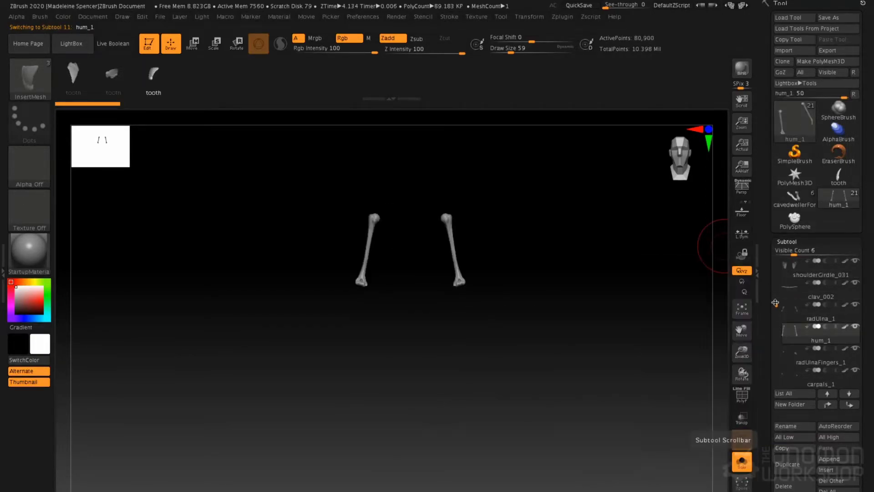
drag(776, 303, 776, 269)
click(792, 354)
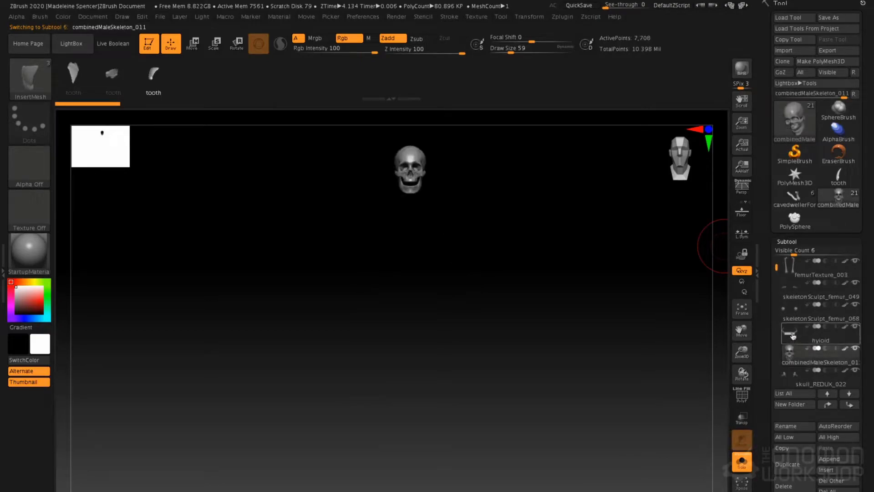
click(793, 336)
mouse_move(793, 295)
click(793, 295)
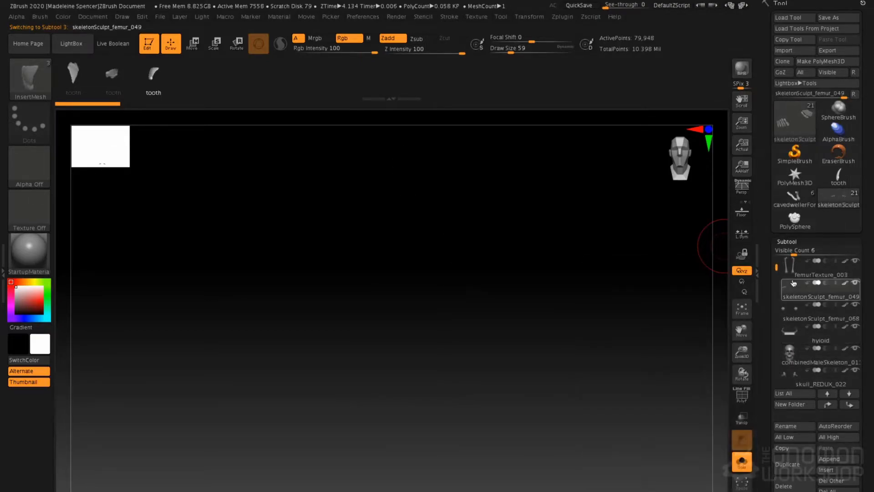
drag(777, 267, 777, 337)
click(778, 350)
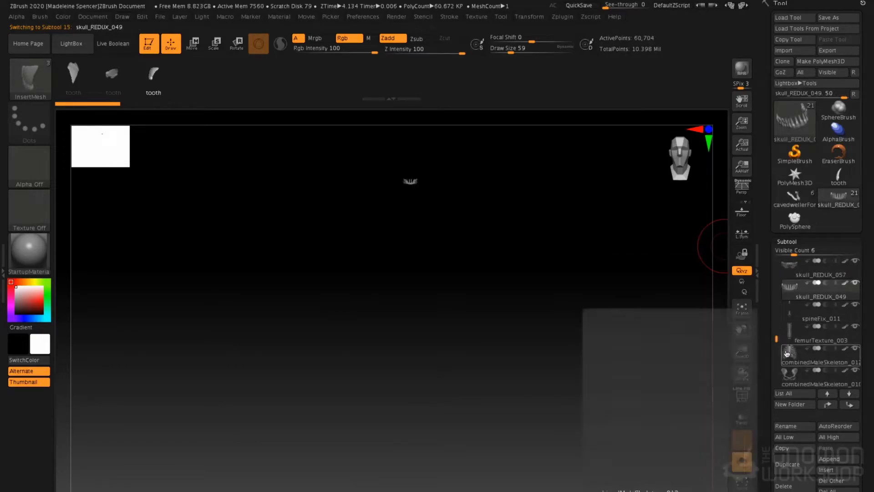
click(789, 353)
click(794, 373)
drag(777, 340, 777, 262)
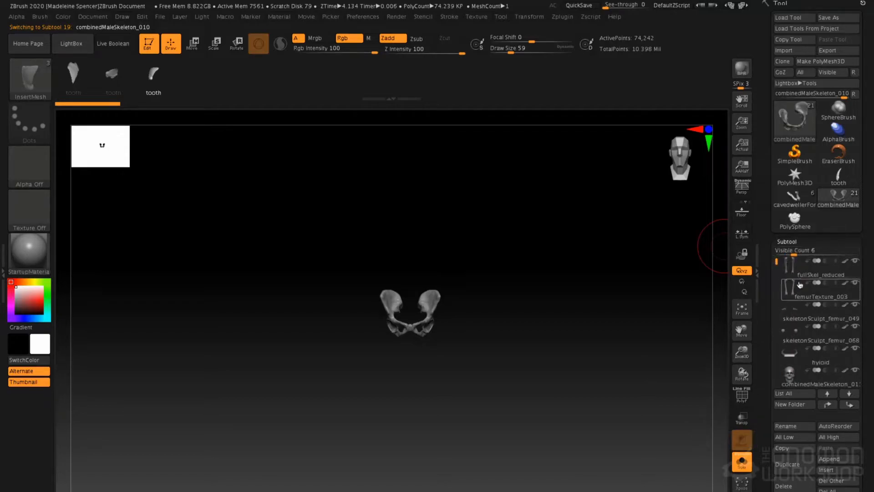
- Create an InsertMultiMesh brush from all of the skeleton's subtools
click(40, 16)
click(71, 308)
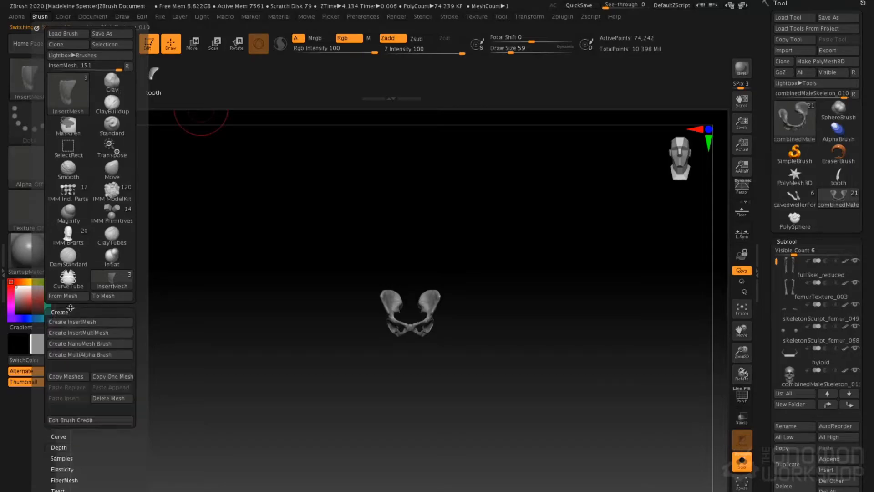
click(111, 336)
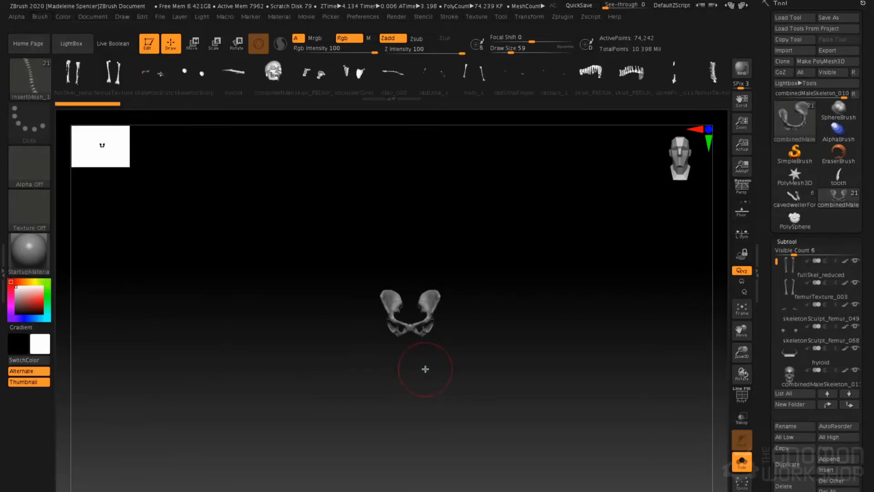
- Choose the full skull mesh in the new brush and insert it onto the PolyMesh3D star
click(273, 76)
drag(436, 301, 439, 345)
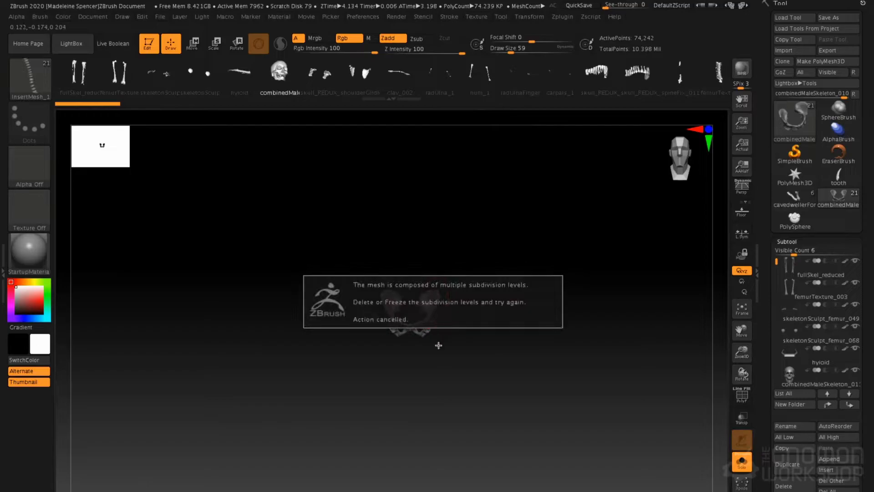
click(795, 175)
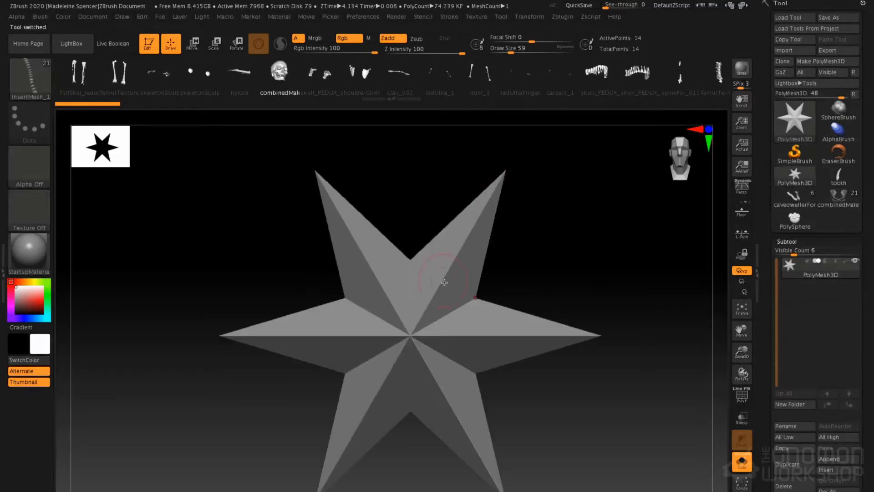
drag(413, 337, 472, 259)
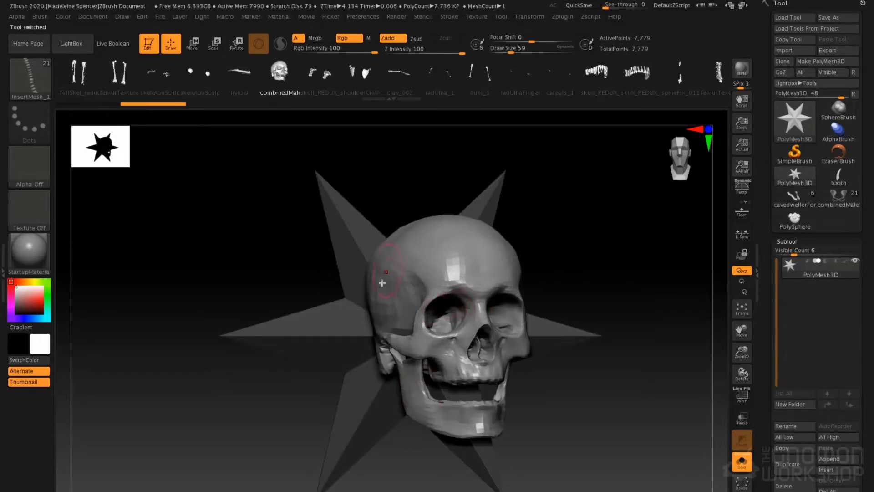
- Try inserting the shoulderGirdle mesh onto the star with the skull, and undo the attempt
click(360, 73)
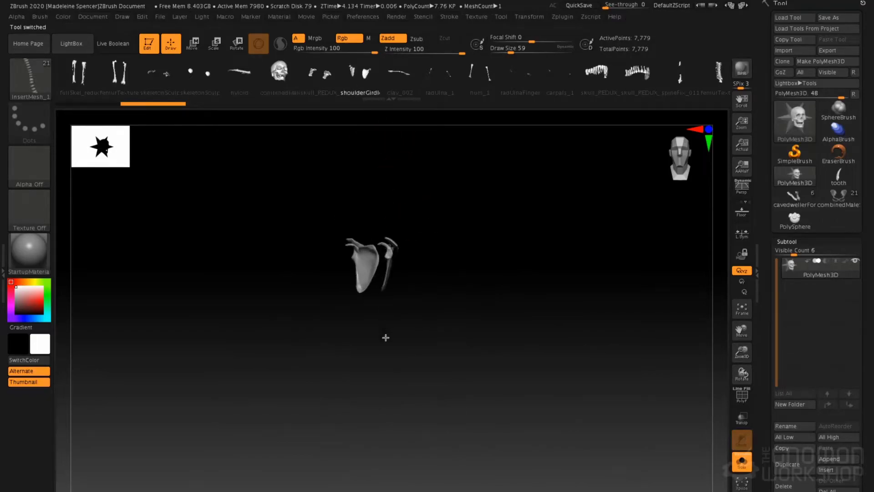
drag(385, 338, 387, 367)
drag(630, 85, 472, 87)
key(ctrl+z)
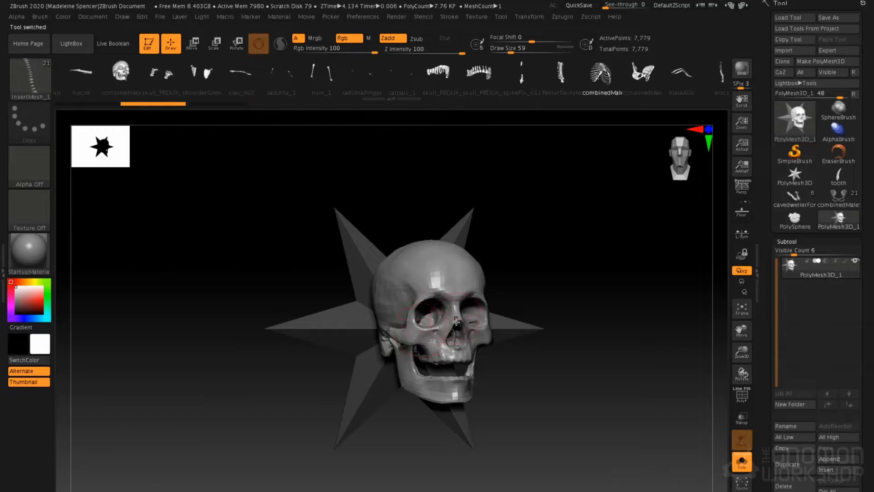
- Insert mirrored copies of the rib cage mesh around the skull and star, and clear the mask
drag(519, 332, 638, 405)
drag(342, 211, 372, 327)
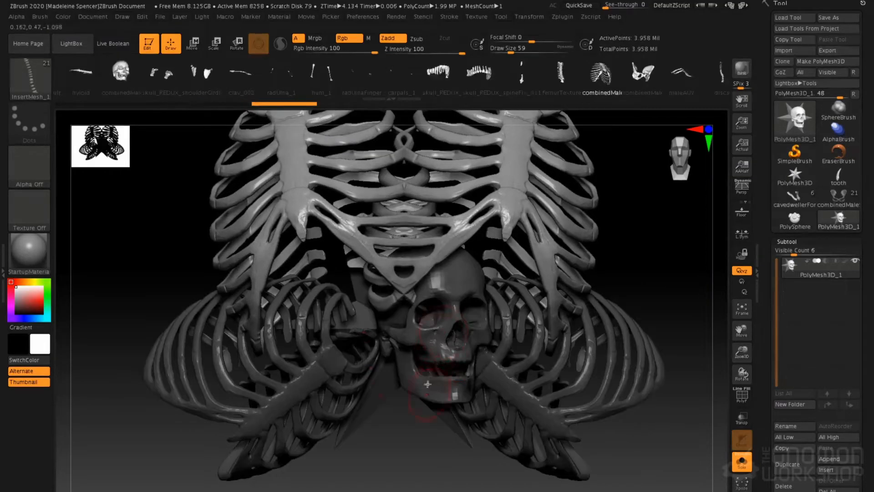
ctrl+right_drag(428, 384, 424, 330)
ctrl+drag(598, 244, 629, 313)
mouse_move(590, 264)
mouse_down()
mouse_move(621, 240)
mouse_move(603, 234)
mouse_move(633, 238)
mouse_up()
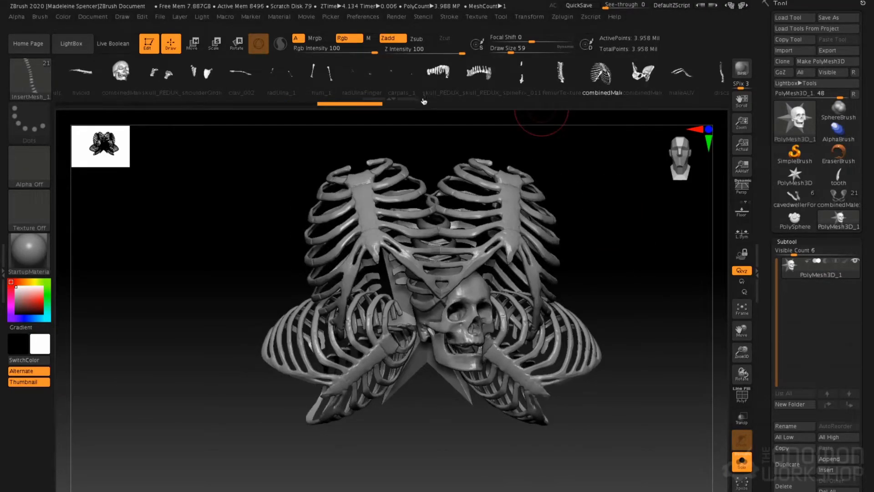
- Choose the discs mesh in the brush and turn on PolyFrame to show the polygroups of the combined bones
drag(555, 88, 408, 88)
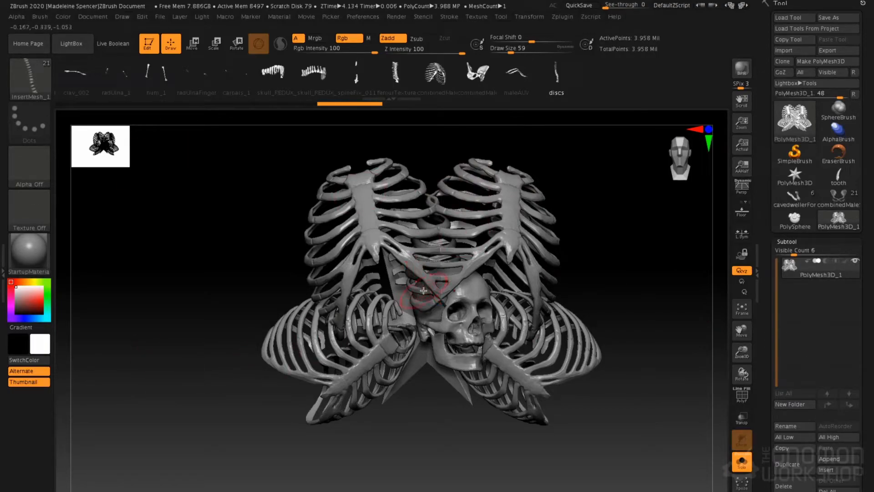
key(o)
drag(425, 293, 401, 292)
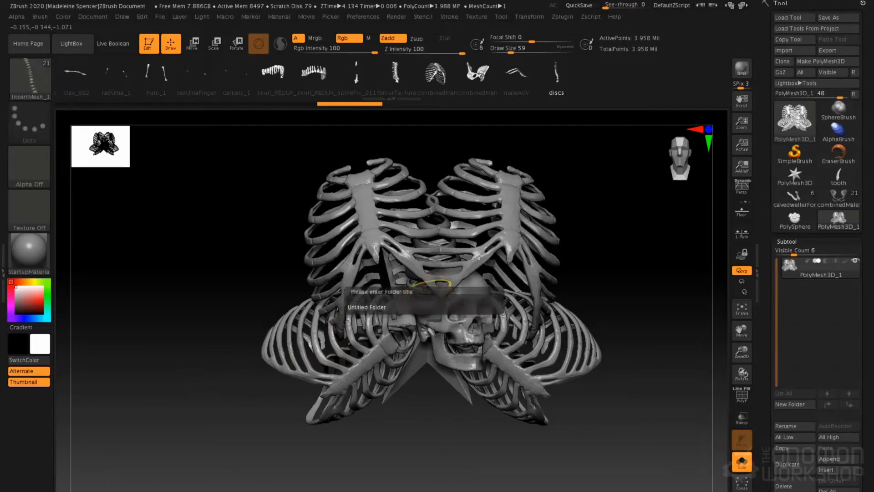
key(shift+f)
right_drag(444, 278, 485, 281)
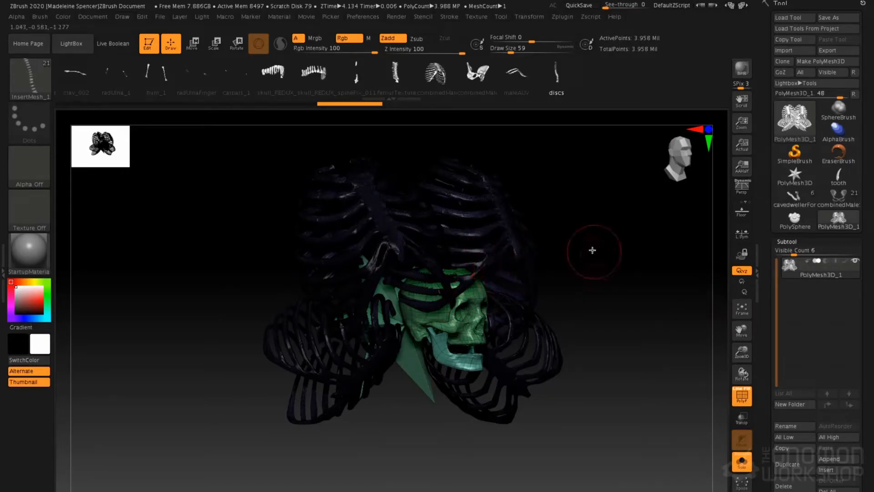
- Undo the mirrored rib cage and skull insertions until only the plain star remains
shift+drag(582, 252, 579, 251)
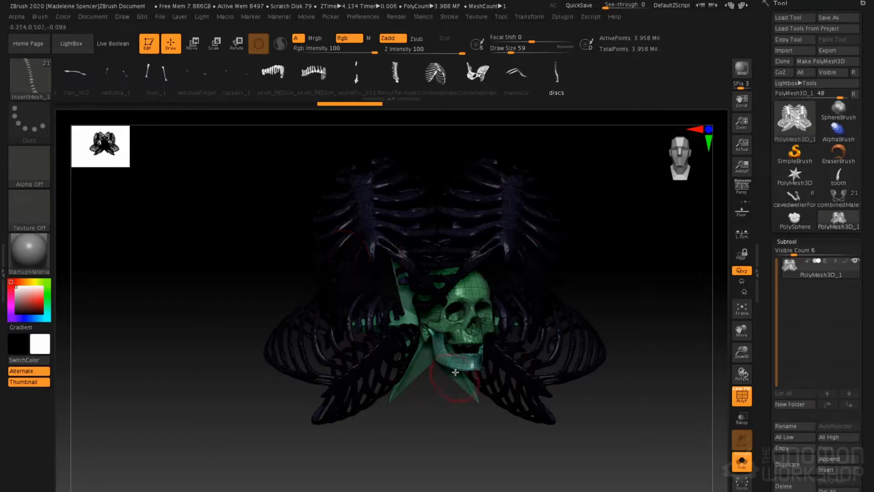
key(ctrl+z)
key(ctrl+z)
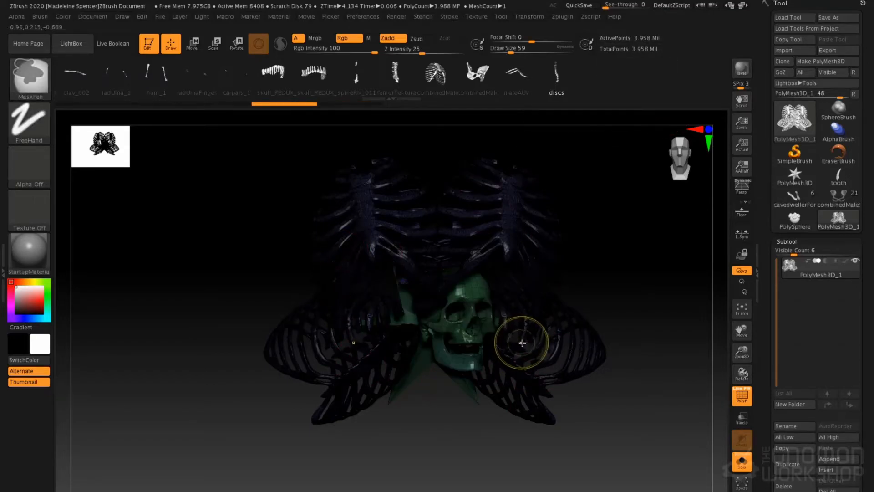
key(ctrl+z)
key(ctrl+z)
key(ctrl+z)
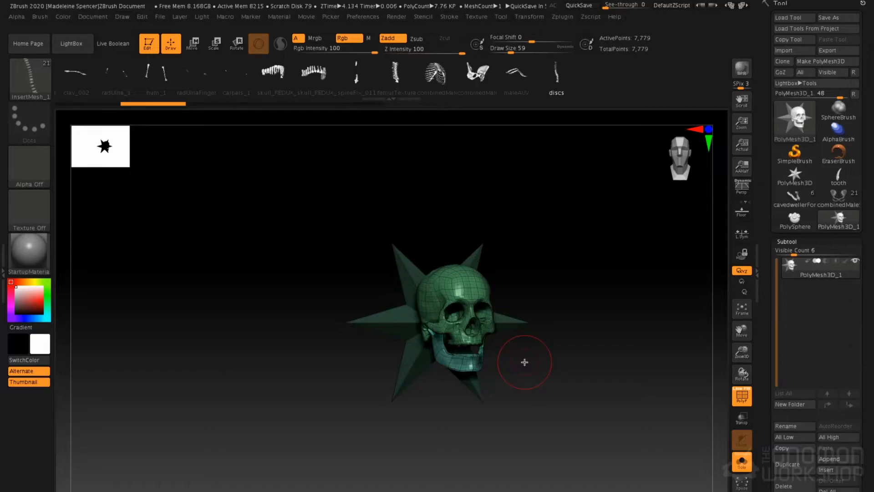
mouse_move(615, 291)
alt+mouse_down()
mouse_move(613, 281)
mouse_move(619, 326)
mouse_move(606, 277)
mouse_move(624, 296)
alt+mouse_up()
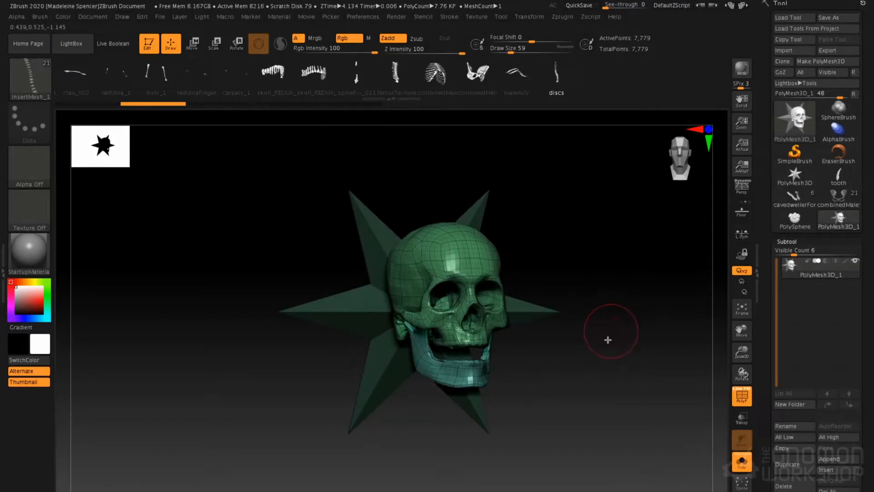
key(ctrl+z)
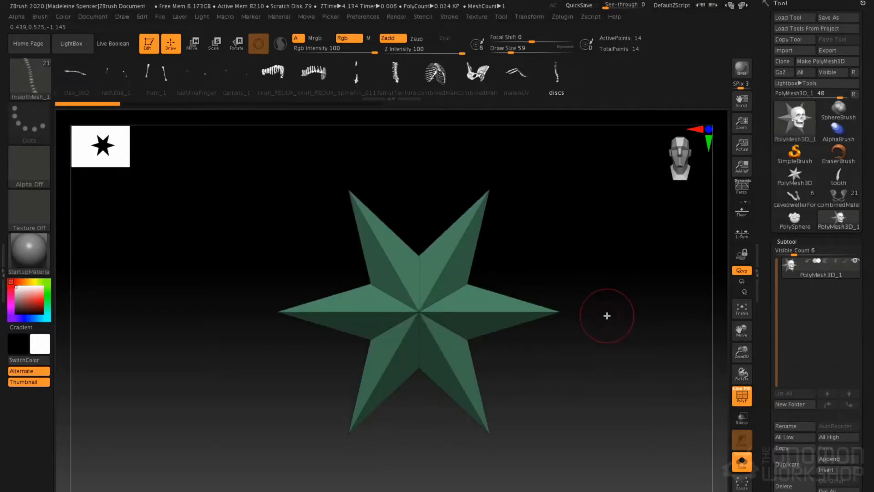
- Choose the plastic zipper IMM brush and insert a closed zipper along an S-shaped curve starting on the star
key(b)
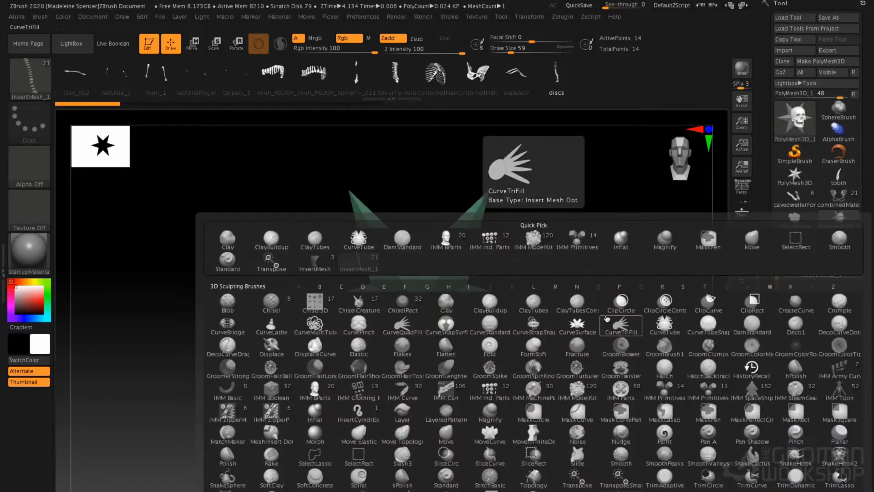
key(i)
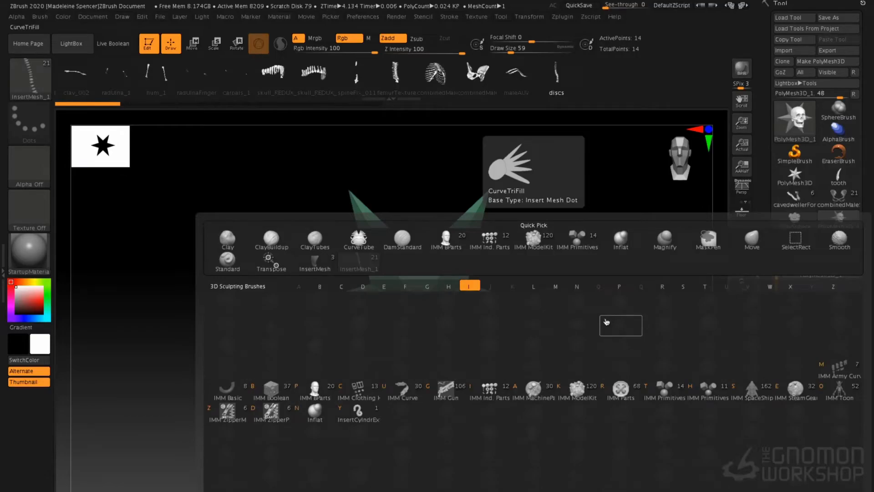
click(286, 419)
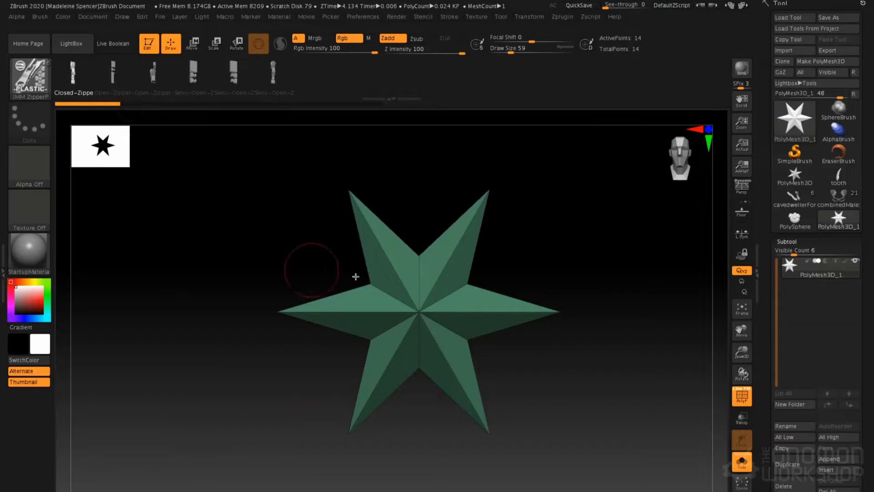
alt+drag(507, 228, 295, 287)
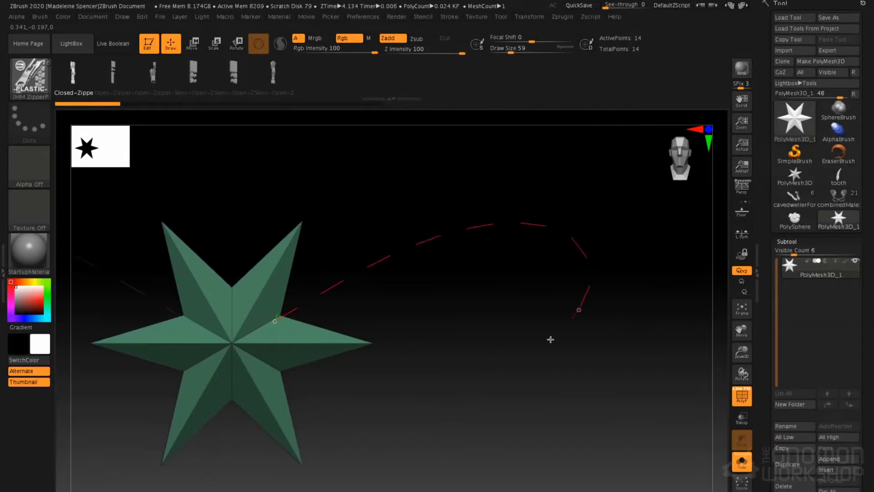
drag(444, 490, 644, 404)
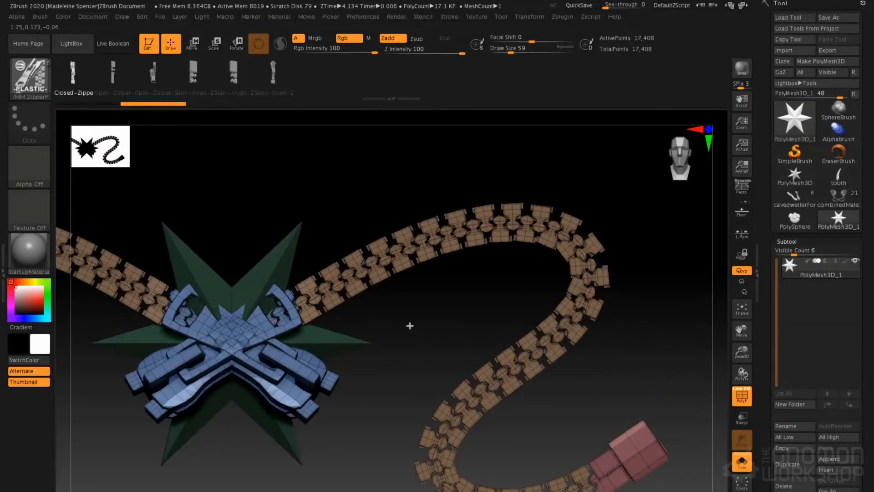
- Reshape the inserted zipper by pulling its curve into a wave that runs away from the star
alt+drag(410, 326, 511, 384)
key(])
key(])
key(])
key(])
key(])
click(447, 385)
mouse_move(457, 377)
mouse_down()
mouse_move(585, 343)
mouse_move(599, 471)
mouse_up()
key([)
key([)
key([)
key([)
key([)
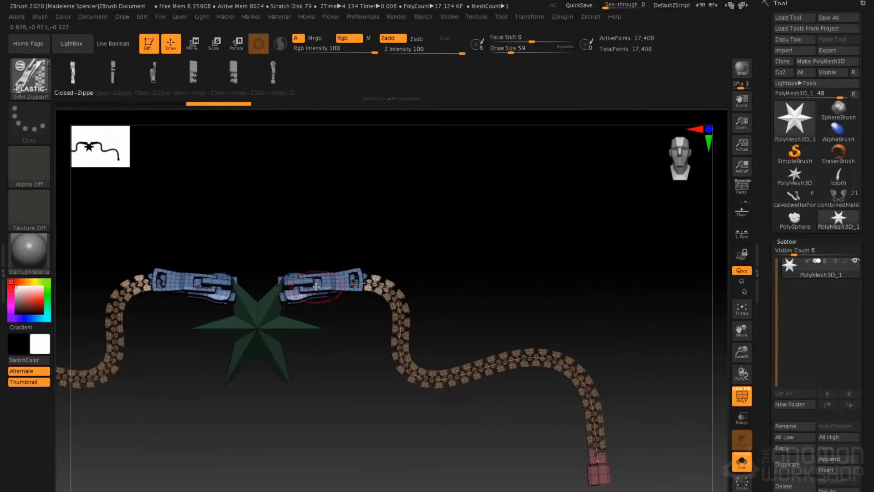
key(])
key(])
key(])
key(])
key(])
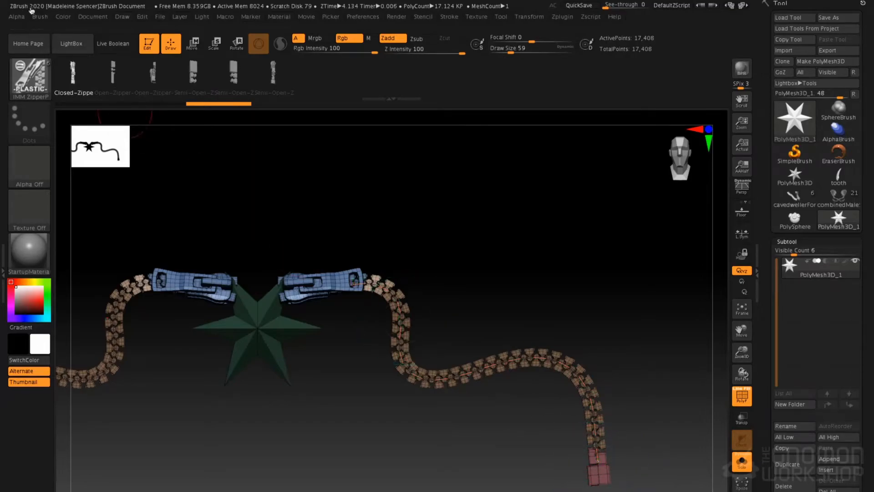
- Look through the zipper brush's modifiers for the Tri Parts and Weld Points options
click(40, 16)
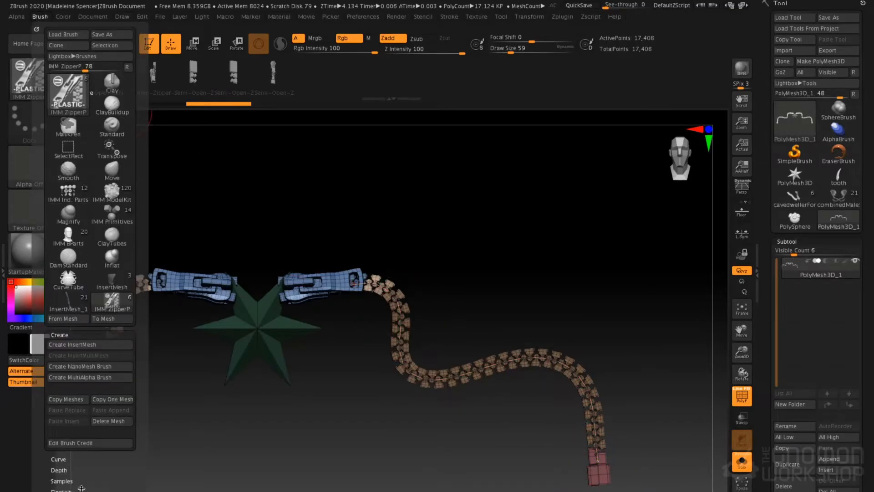
scroll(81, 488, down, 1)
click(103, 461)
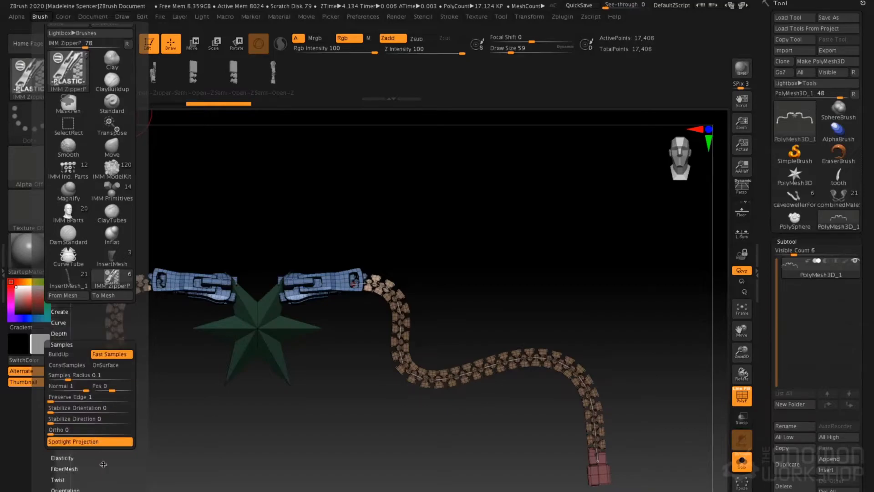
click(67, 342)
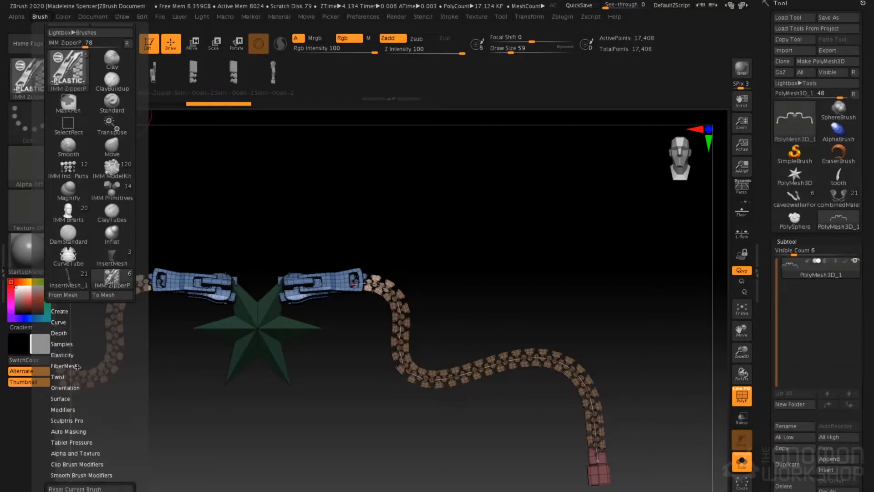
click(63, 409)
scroll(68, 419, down, 4)
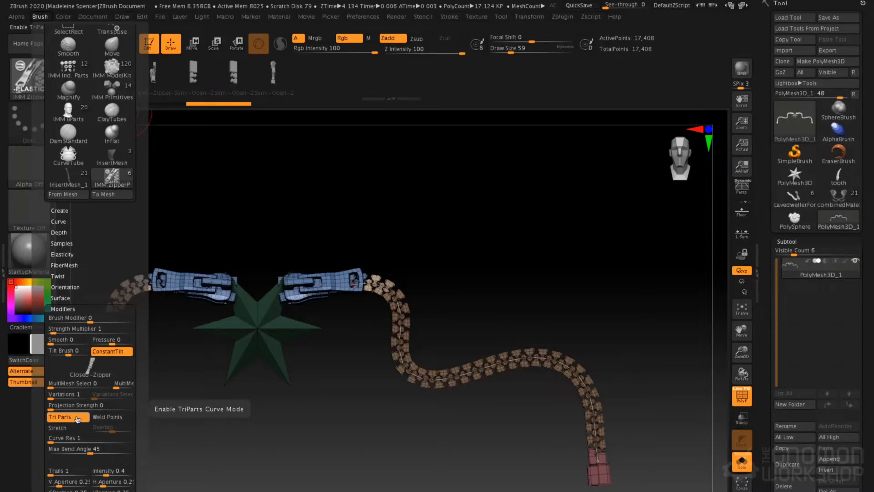
click(112, 418)
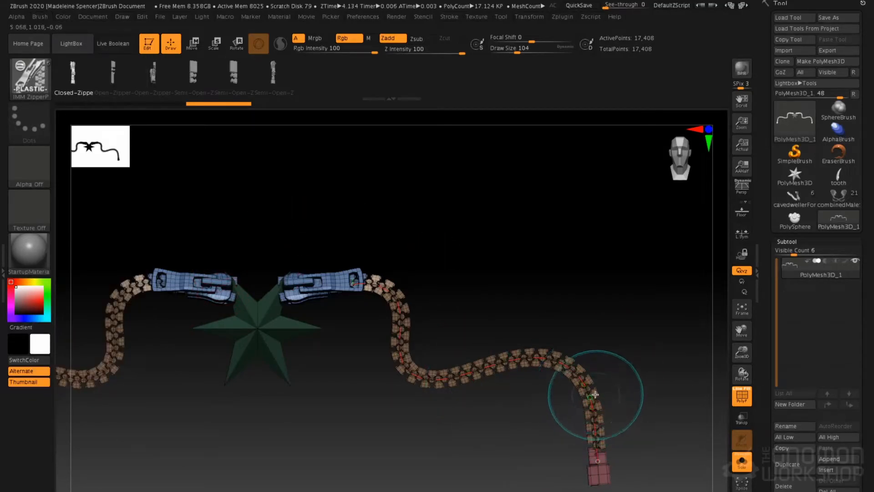
- Undo the zipper curve edits and the zipper insertion to get back to the plain star
alt+drag(601, 295, 628, 295)
key(ctrl+z)
key(ctrl+z)
key(ctrl+z)
key(ctrl+z)
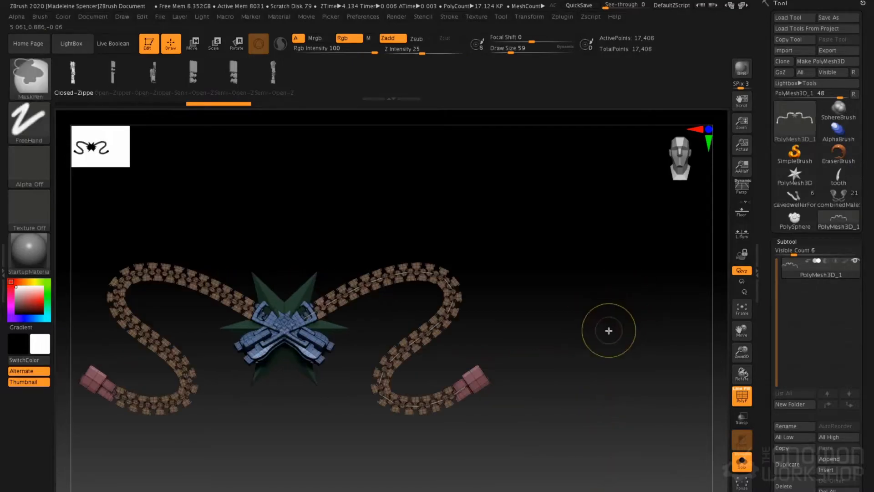
key(ctrl+z)
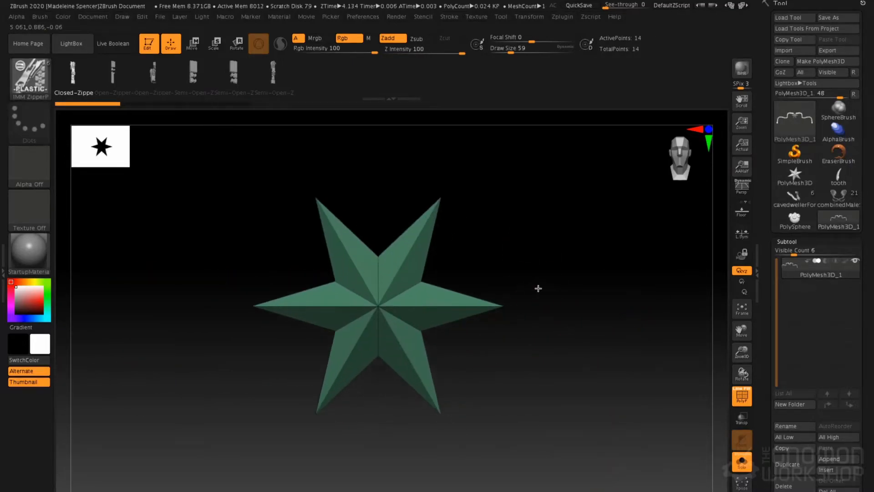
key(ctrl+z)
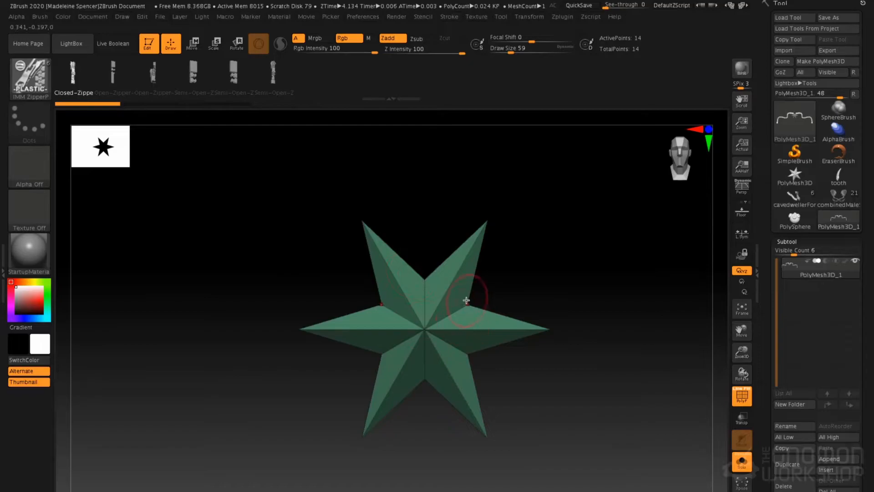
- Replace the star with a PolyCube using the gizmo's transform types
key(w)
click(391, 258)
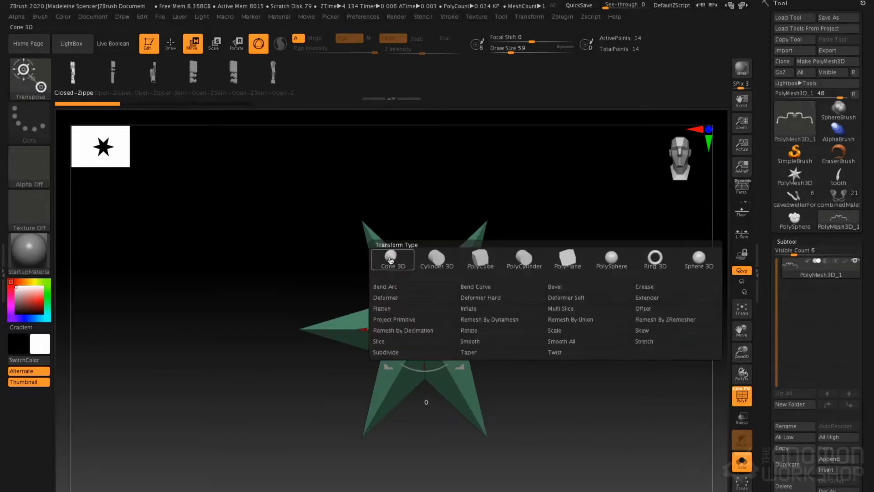
click(481, 257)
right_drag(487, 254, 475, 278)
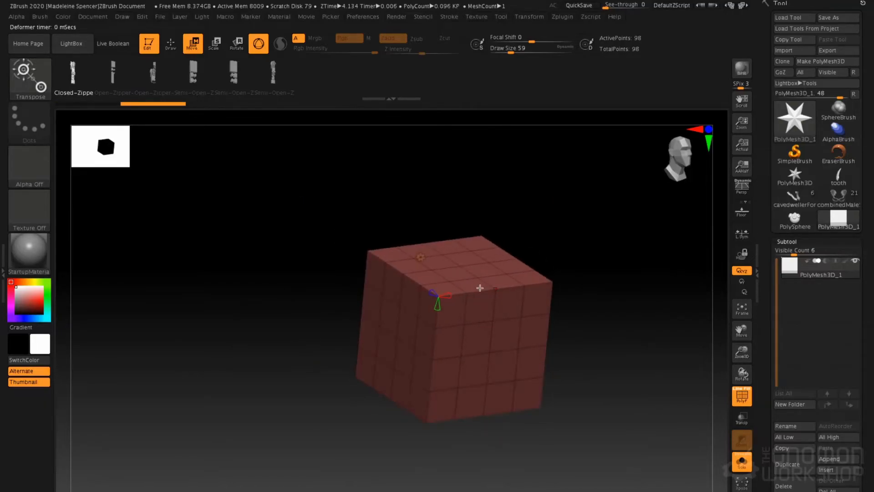
- Scale the cube into a thin slab and widen it into a horizontal rectangle
drag(469, 338, 406, 291)
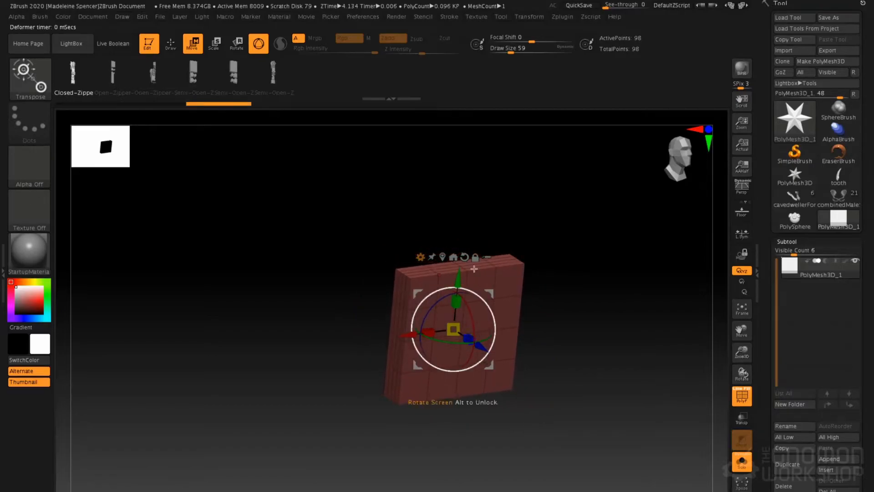
shift+right_drag(463, 258, 456, 286)
drag(423, 328, 373, 321)
alt+drag(468, 249, 483, 214)
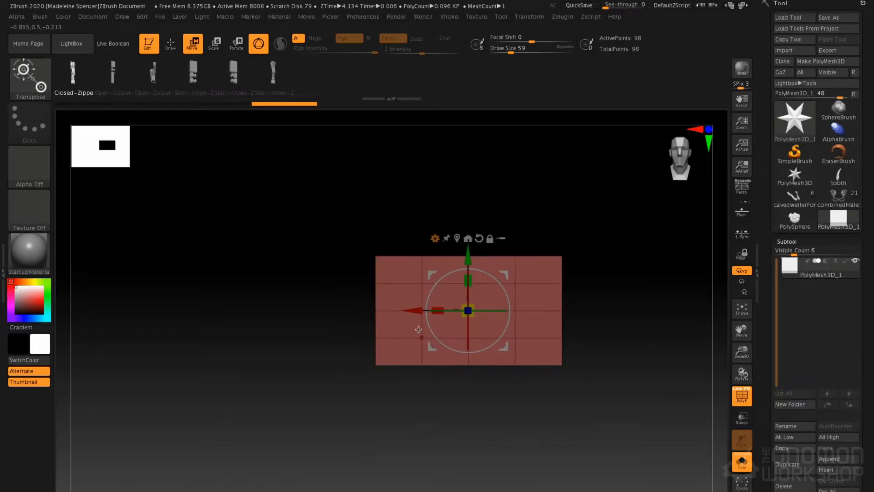
- Duplicate the slab sideways and scale the copy into a smaller block overlapping one end of the original
ctrl+drag(409, 310, 261, 309)
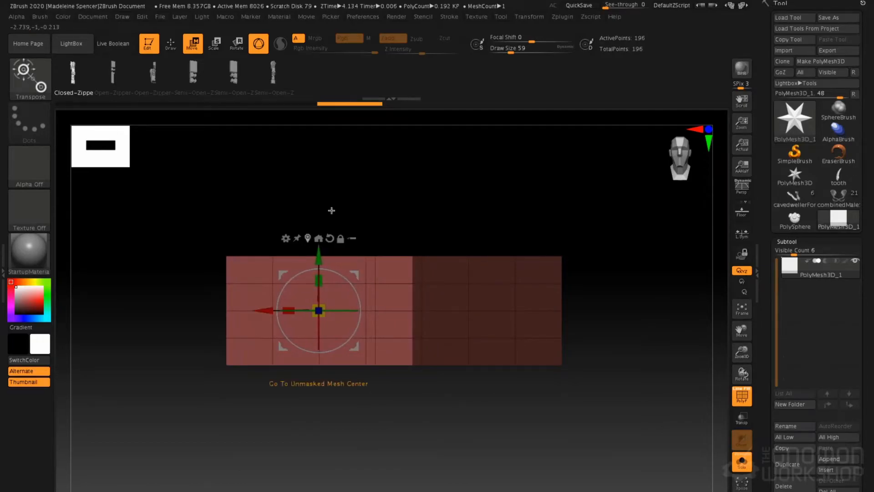
drag(331, 209, 348, 297)
drag(317, 364, 318, 380)
drag(319, 380, 314, 328)
drag(333, 241, 408, 225)
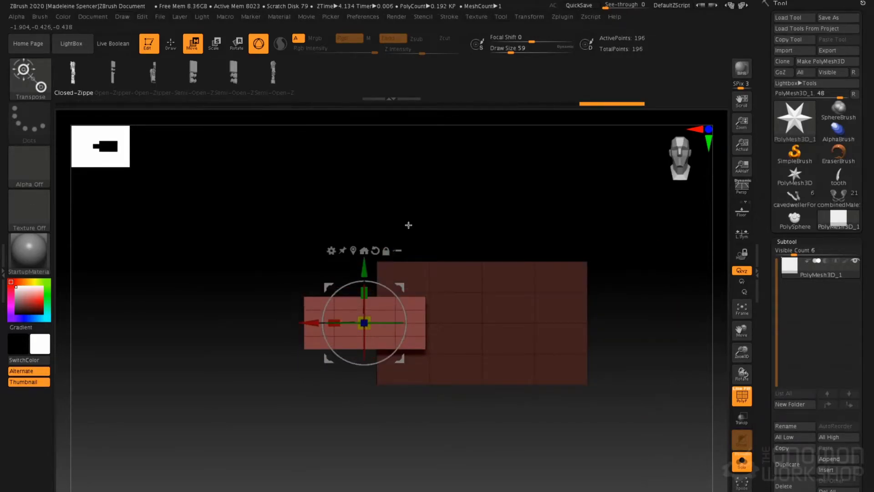
- Append a PolyMesh3D star as a new subtool and turn off Solo to show both subtools
click(847, 456)
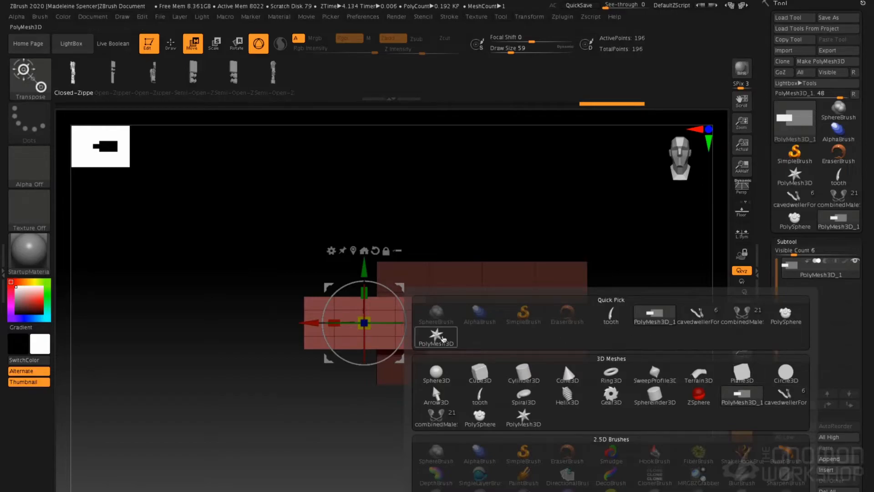
click(438, 337)
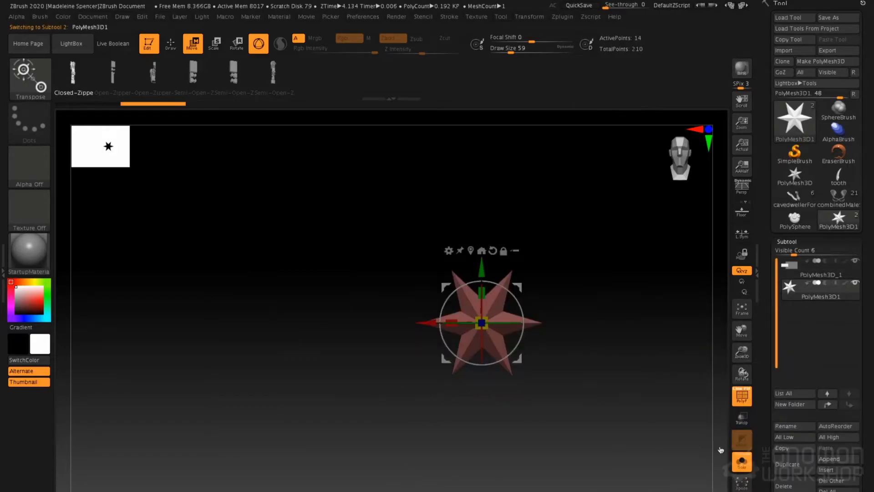
click(742, 469)
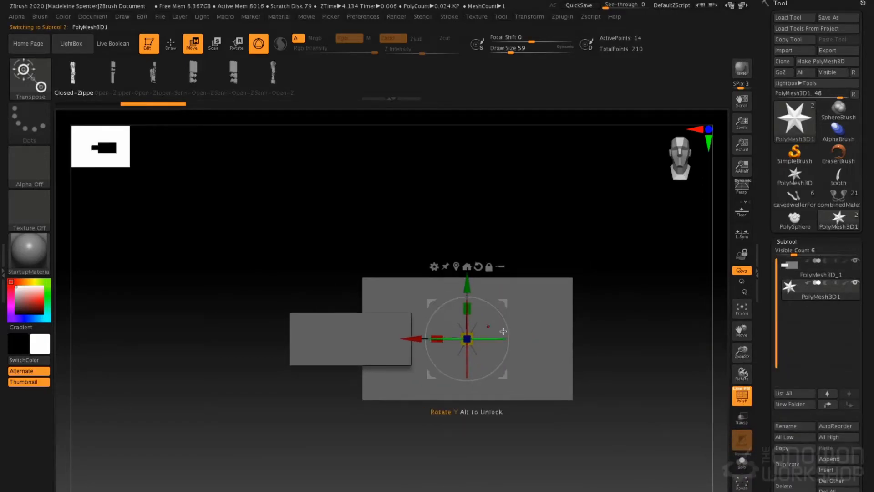
- Convert the appended star to a Ring 3D, move it to the small block's outer end and enlarge it slightly
click(435, 267)
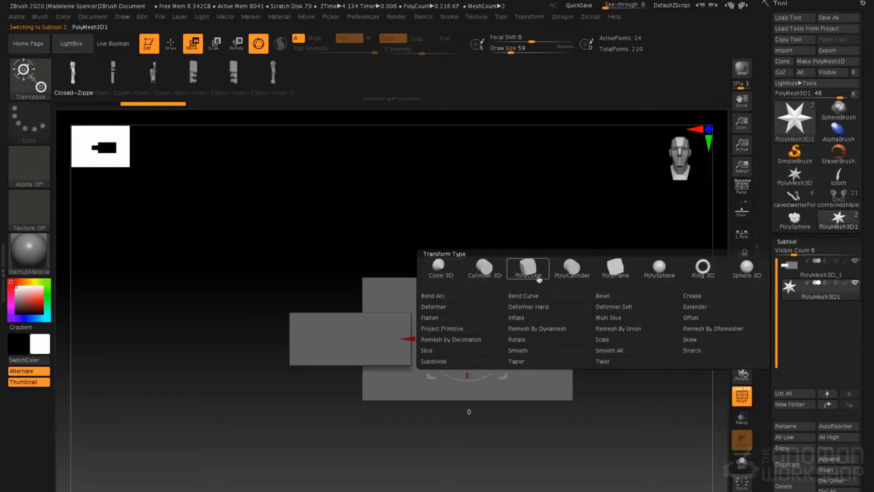
click(703, 269)
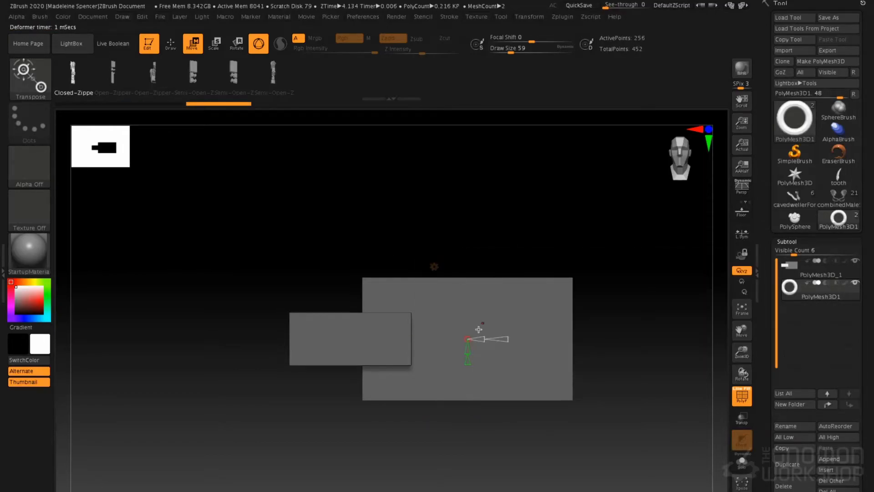
drag(418, 339, 313, 353)
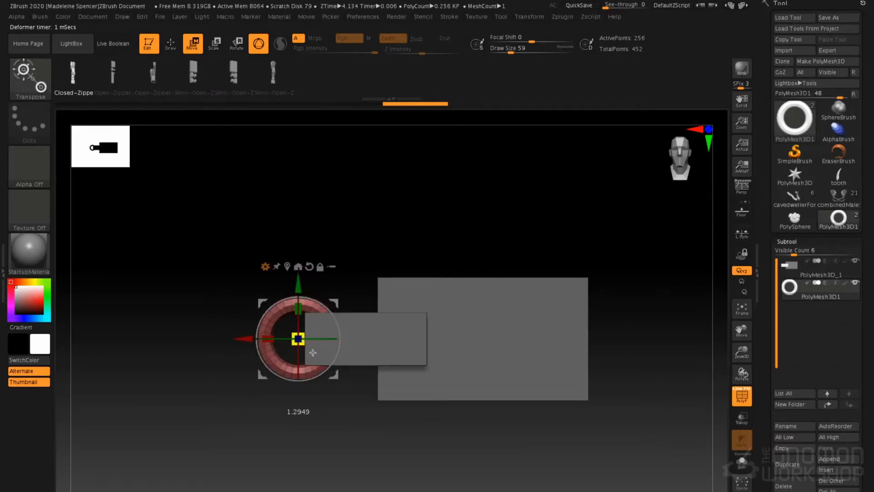
key(q)
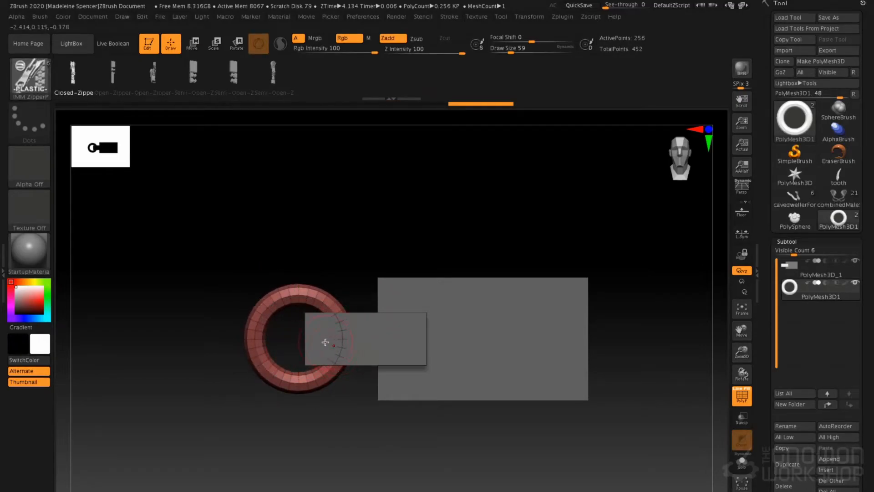
- Select the strap subtool and, with an enlarged Move brush, curve the small block's outer end inward to follow the ring
alt+click(325, 342)
key(b)
key(m)
key(v)
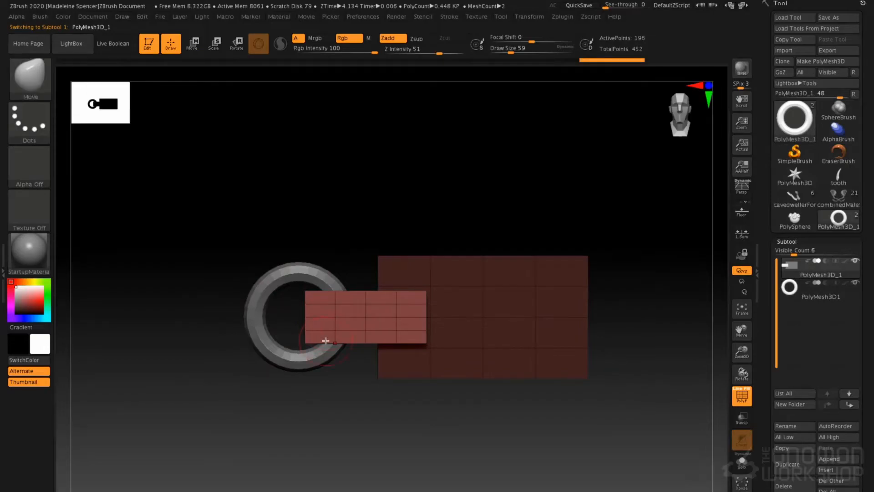
key(space)
drag(326, 325, 382, 324)
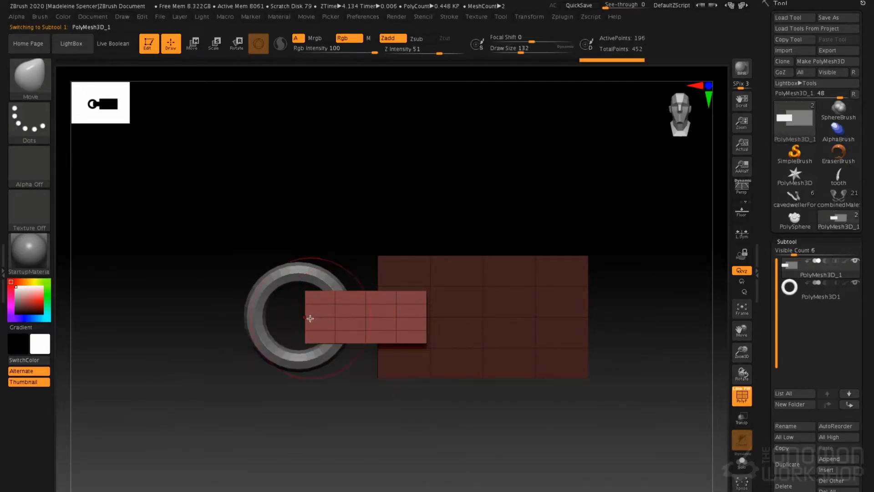
mouse_move(314, 308)
mouse_down()
mouse_move(323, 308)
mouse_move(310, 321)
mouse_up()
key(space)
right_drag(316, 324, 321, 321)
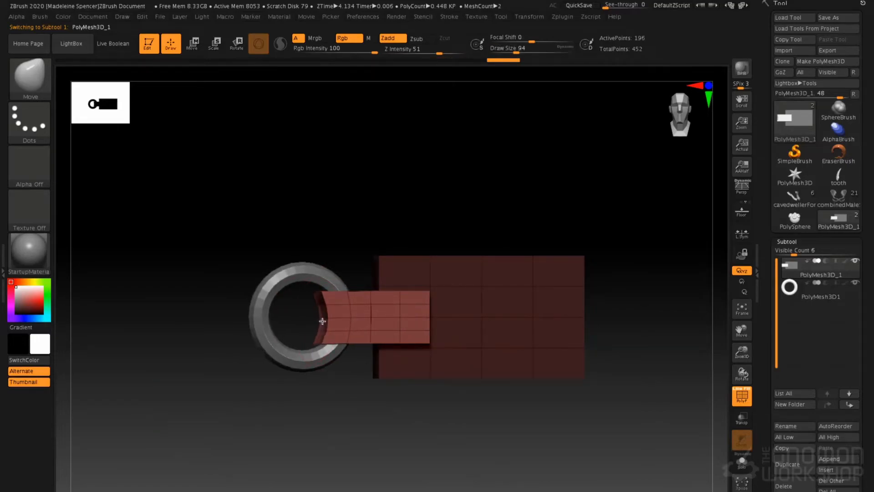
- Set the Move brush draw size to 51 and bend the small block between the slab and the ring
mouse_move(365, 324)
right_down()
mouse_move(374, 331)
mouse_move(378, 279)
mouse_move(381, 322)
right_up()
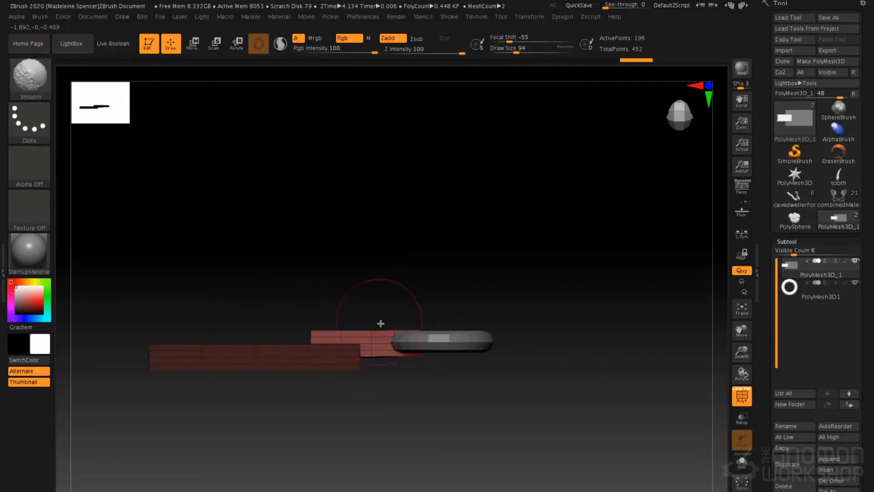
key(space)
drag(380, 328, 375, 328)
right_drag(375, 342, 390, 324)
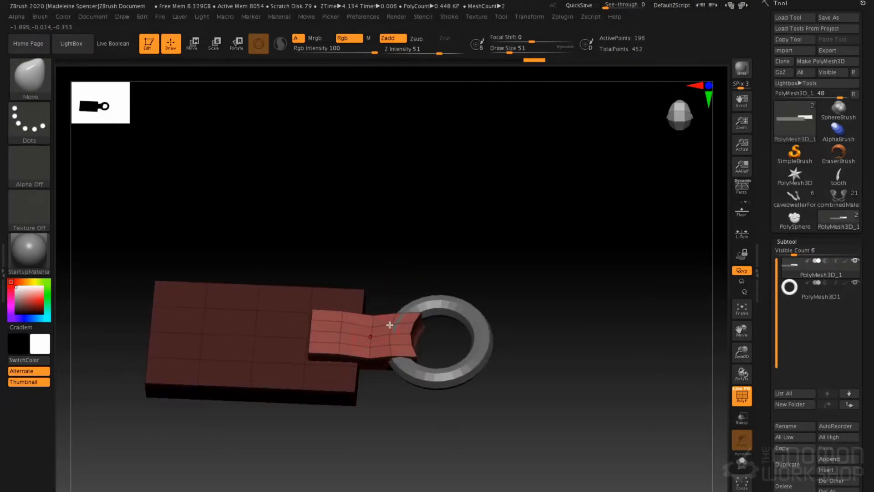
- Duplicate the ring subtool and mirror the copy to the opposite end of the slab with the Mirror deformation
right_drag(398, 271, 335, 275)
alt+click(330, 295)
ctrl+right_drag(362, 221, 348, 206)
drag(763, 472, 762, 211)
click(808, 477)
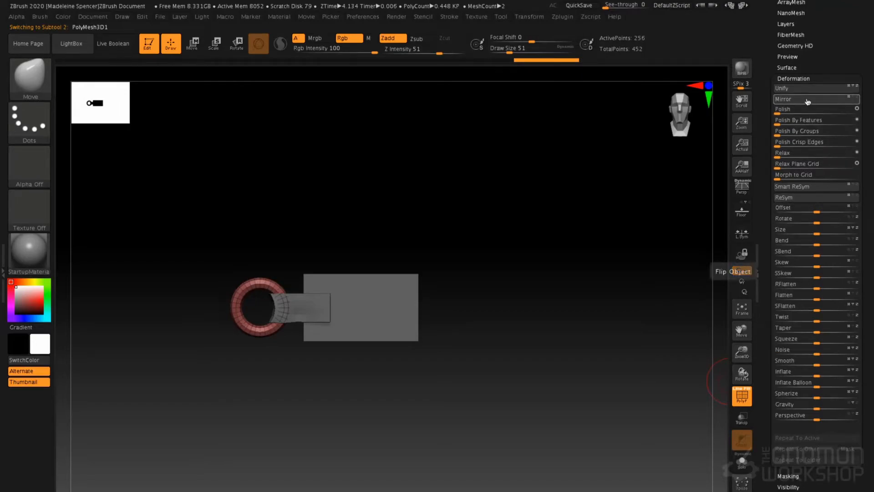
scroll(806, 114, up, 3)
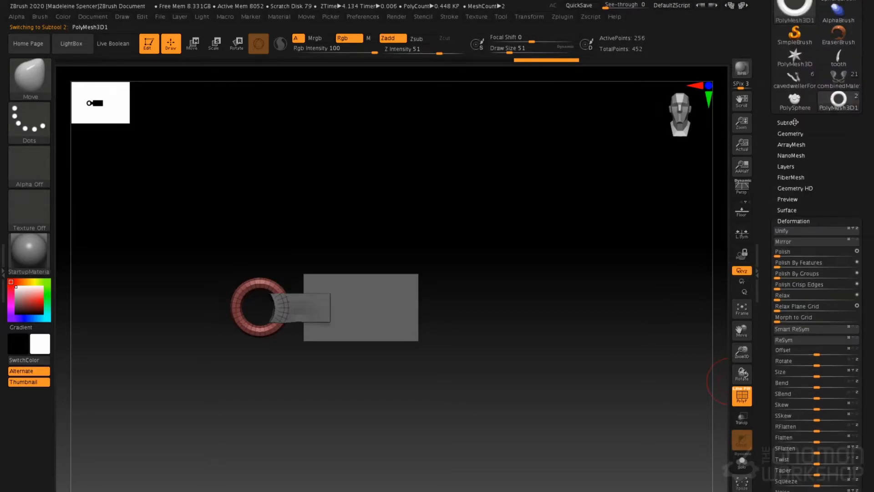
click(792, 122)
key(Down)
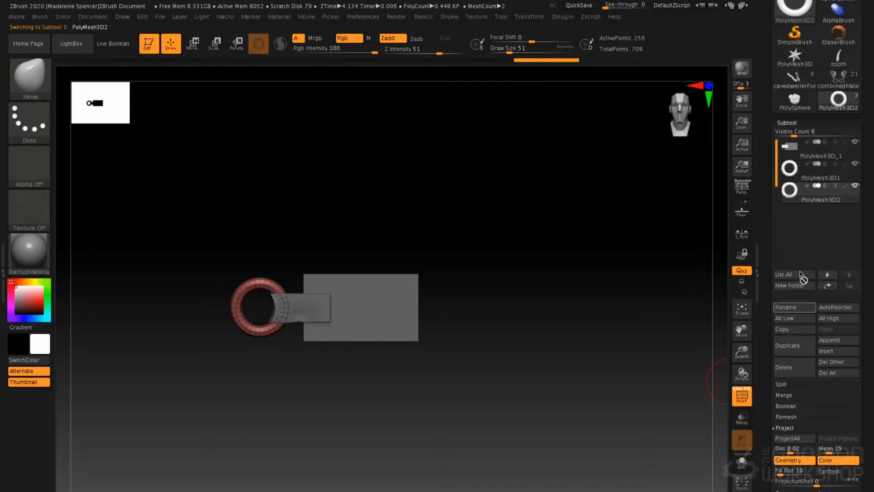
click(791, 123)
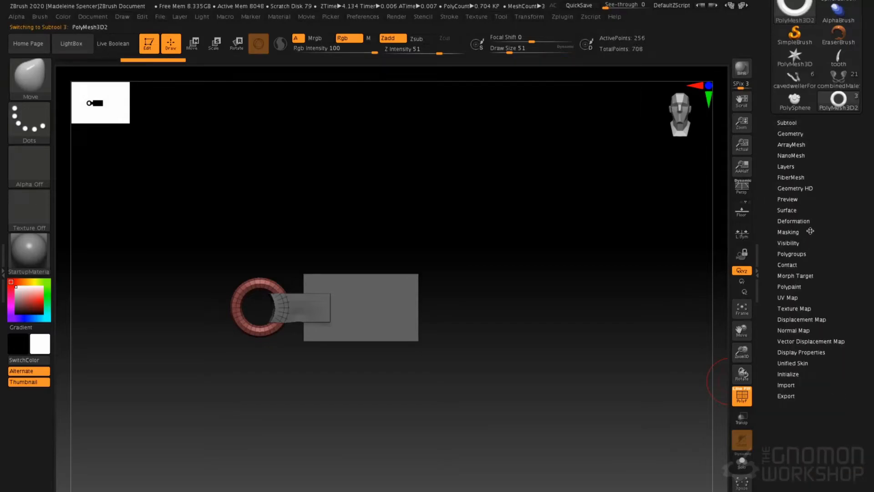
click(794, 221)
click(784, 241)
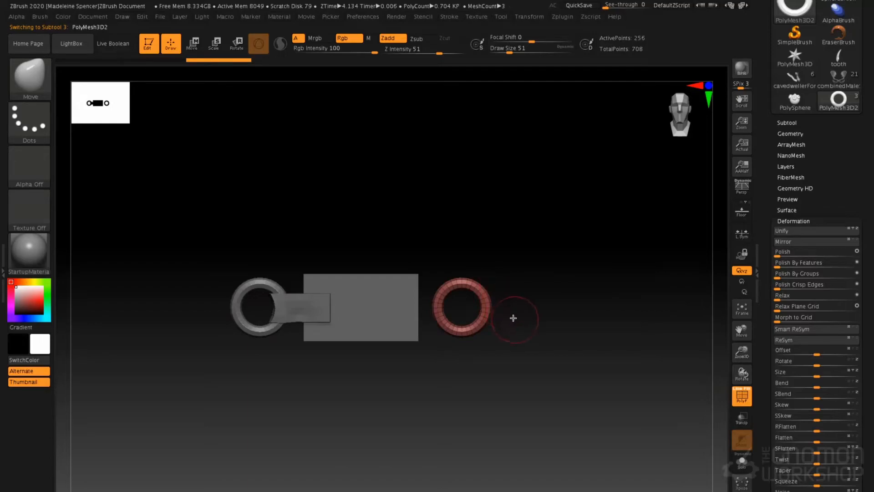
- Duplicate the slab-and-block subtool and mirror the copy so its small block overlaps the second ring
alt+click(359, 331)
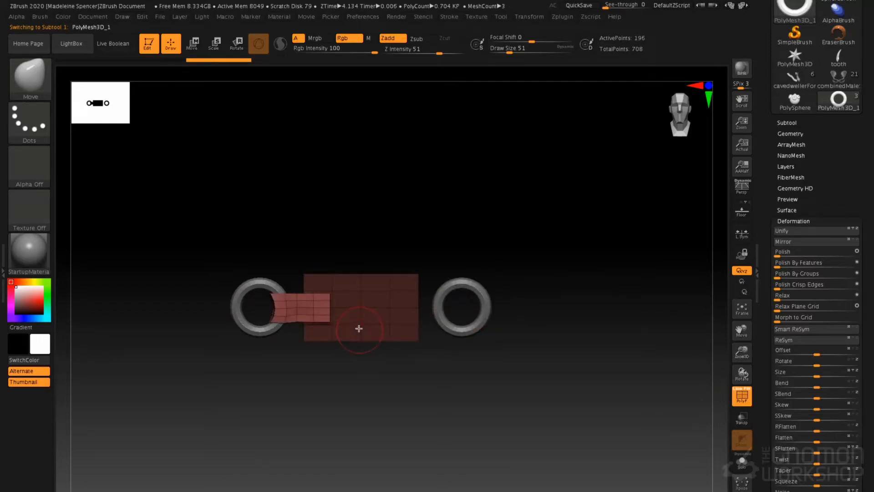
click(794, 123)
click(793, 346)
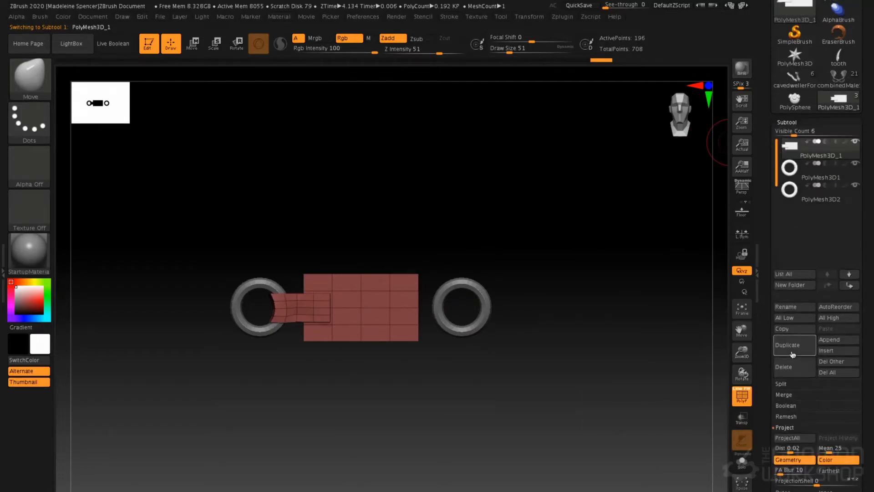
click(790, 123)
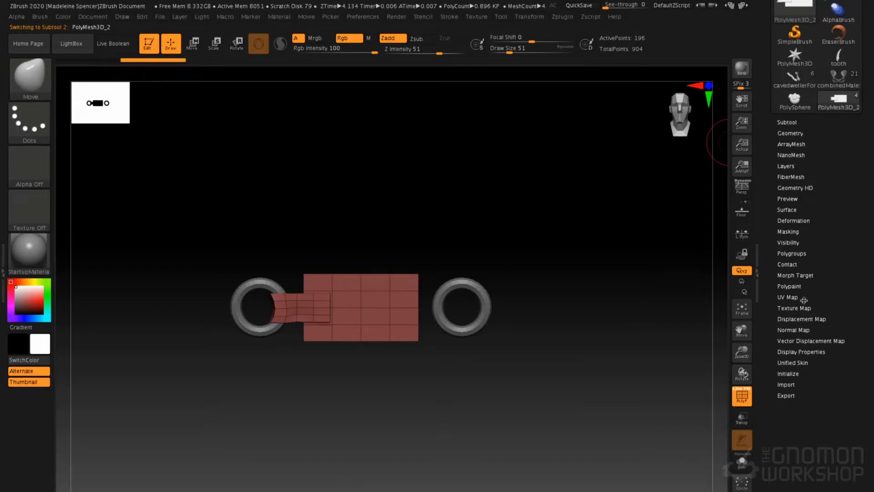
click(805, 220)
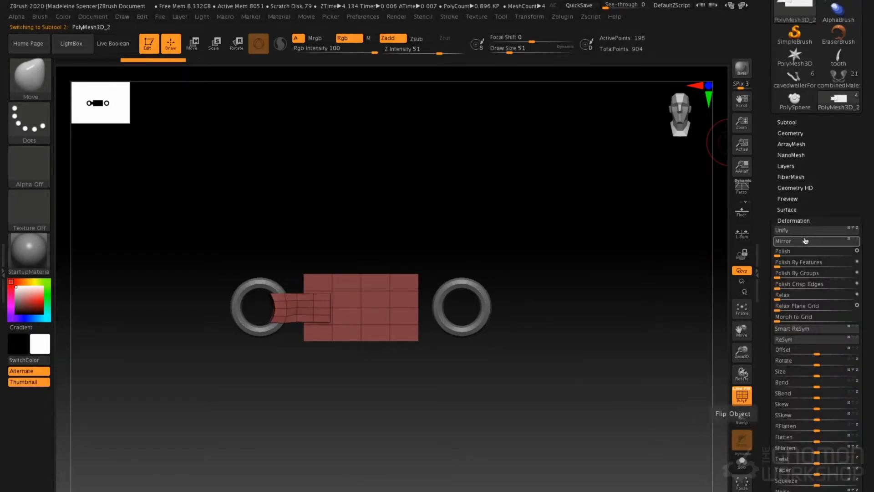
click(806, 241)
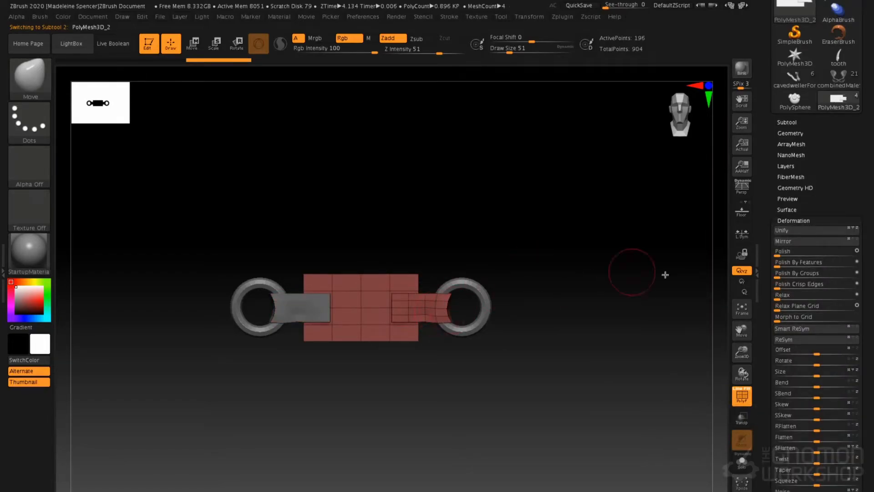
drag(451, 274, 441, 240)
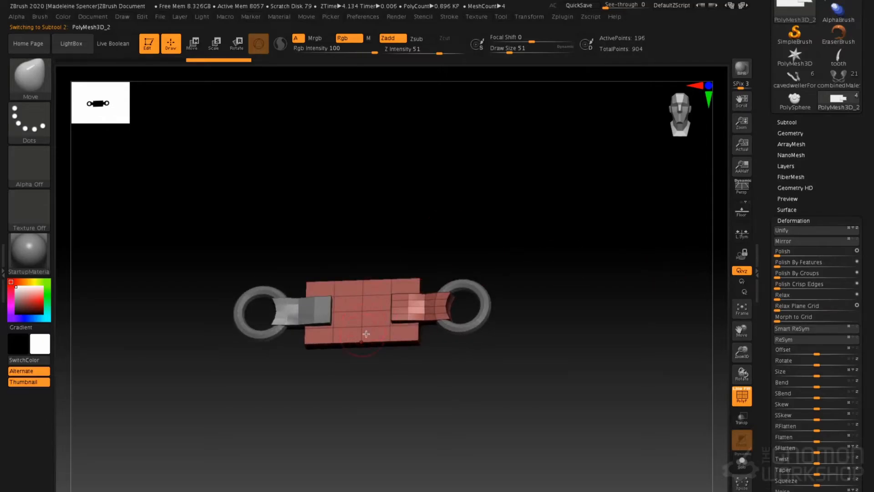
- Apply Auto Groups to the mirrored strap copy and hide its slab so only the small block stays visible
click(794, 220)
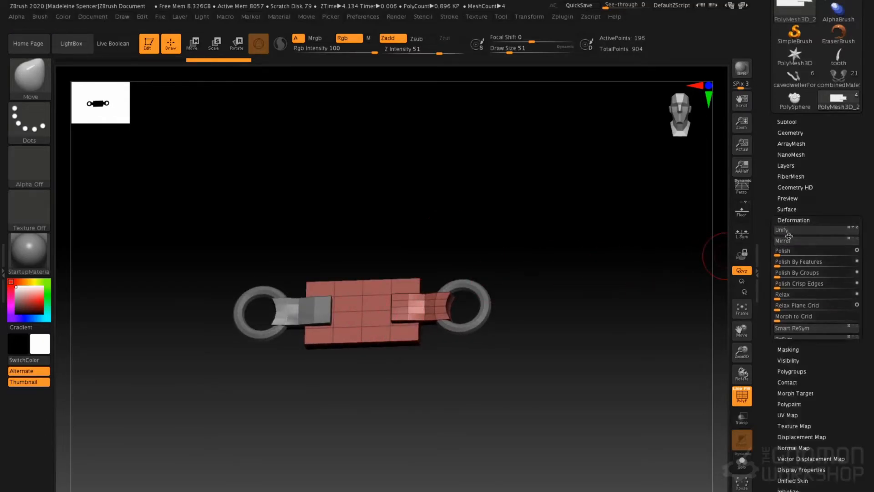
click(792, 253)
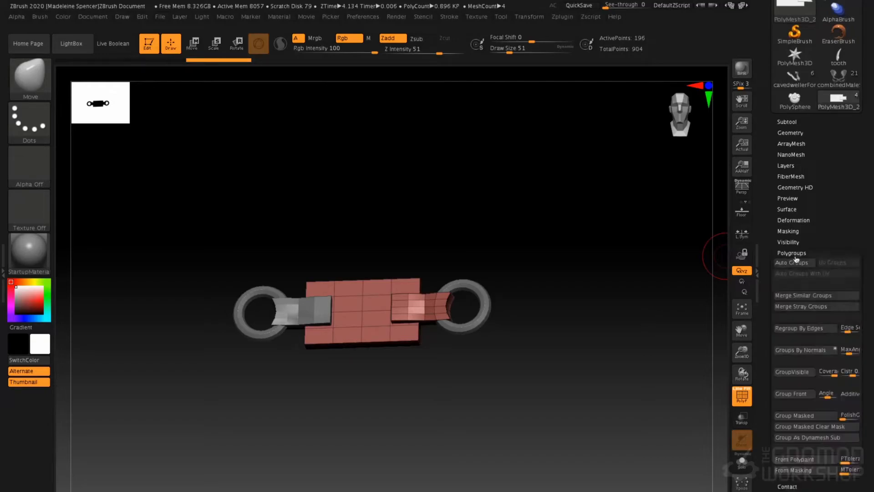
click(792, 263)
ctrl+shift+click(376, 308)
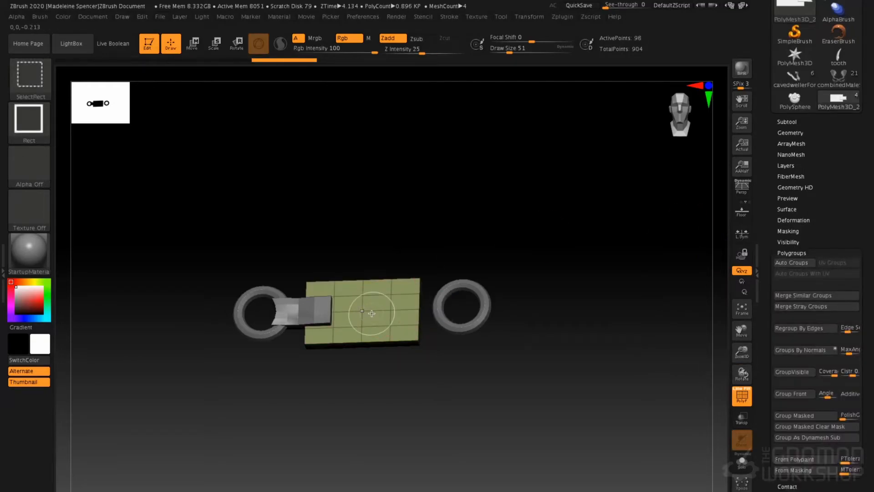
ctrl+shift+click(365, 318)
mouse_move(391, 267)
mouse_down()
mouse_move(395, 290)
mouse_move(361, 318)
mouse_up()
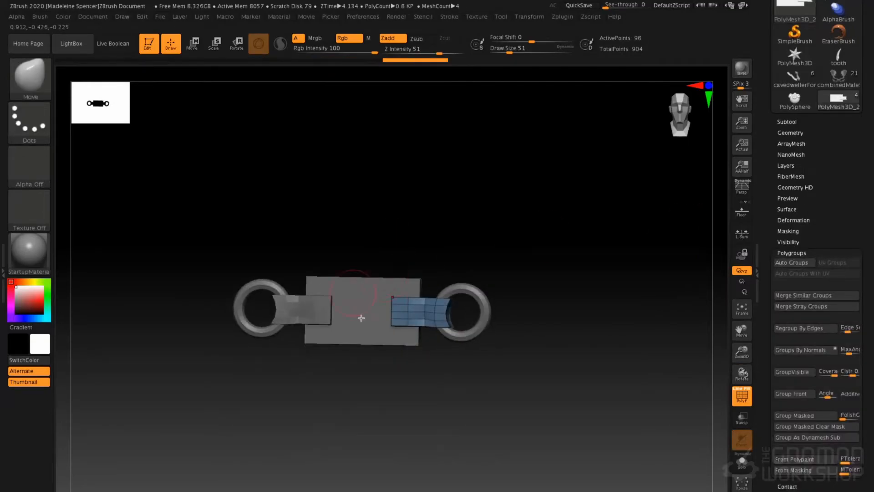
- Delete the hidden slab geometry from the mirrored strap copy with Del Hidden
click(791, 132)
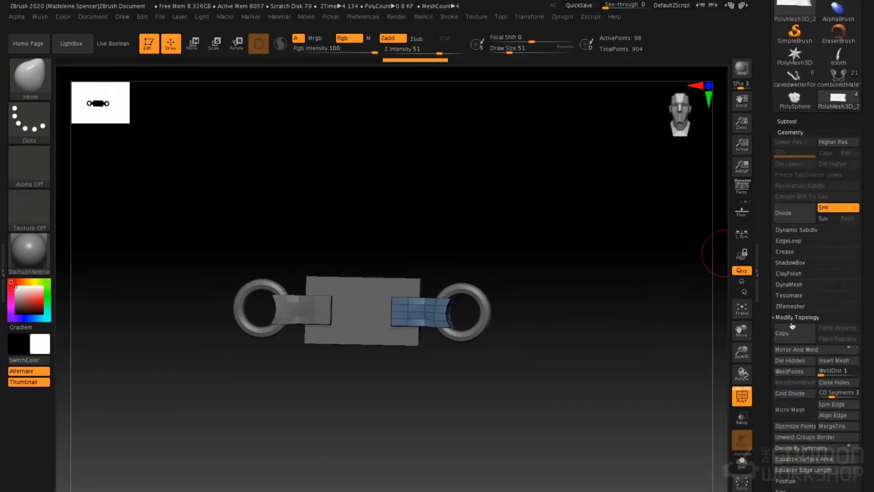
click(795, 363)
shift+drag(608, 260, 554, 258)
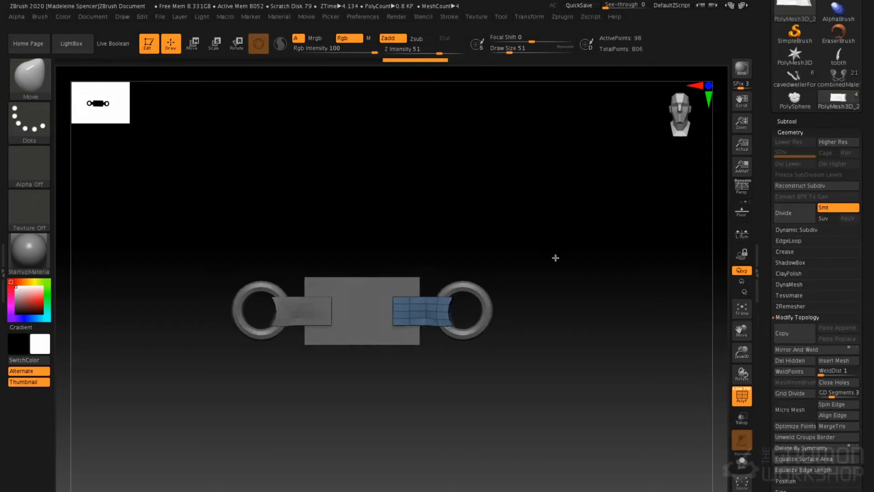
- Merge all strap and ring subtools down into a single subtool, starting from the first one
click(773, 124)
alt+drag(571, 248, 593, 251)
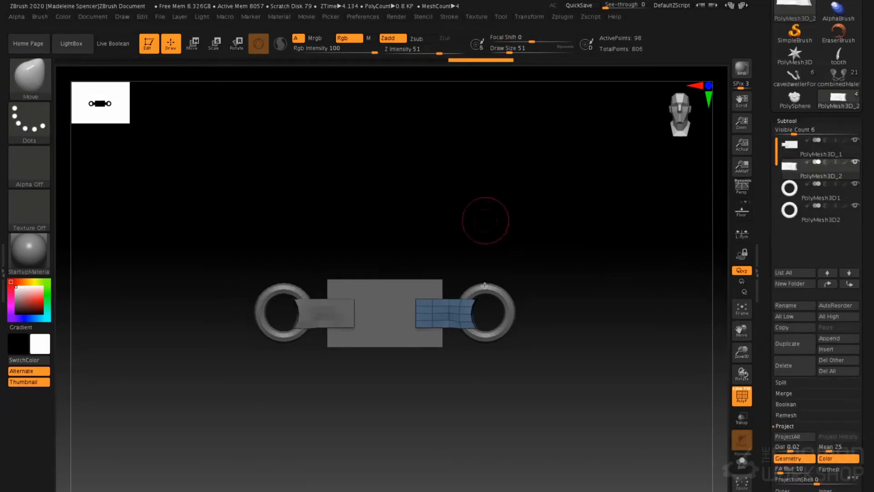
click(792, 152)
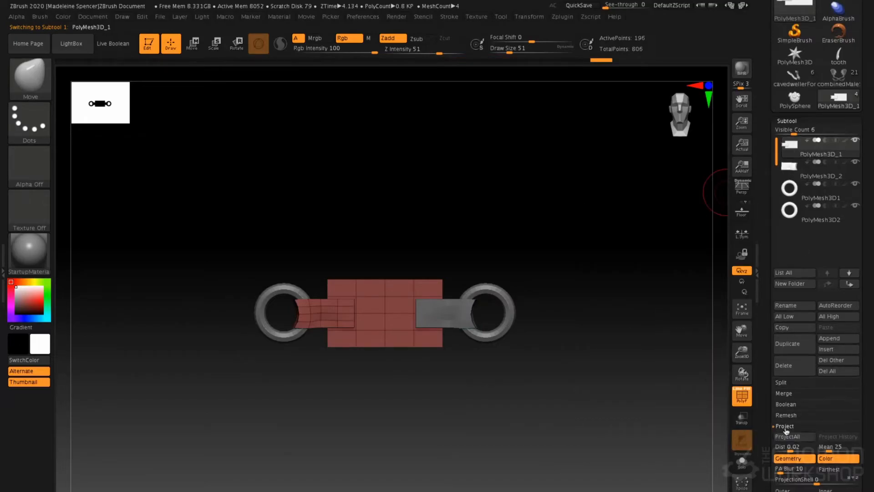
click(784, 426)
click(793, 394)
click(796, 403)
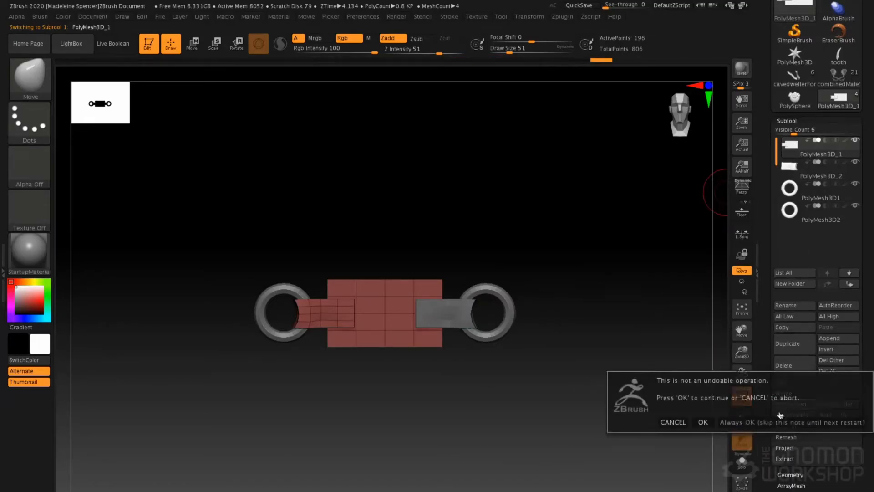
key(Return)
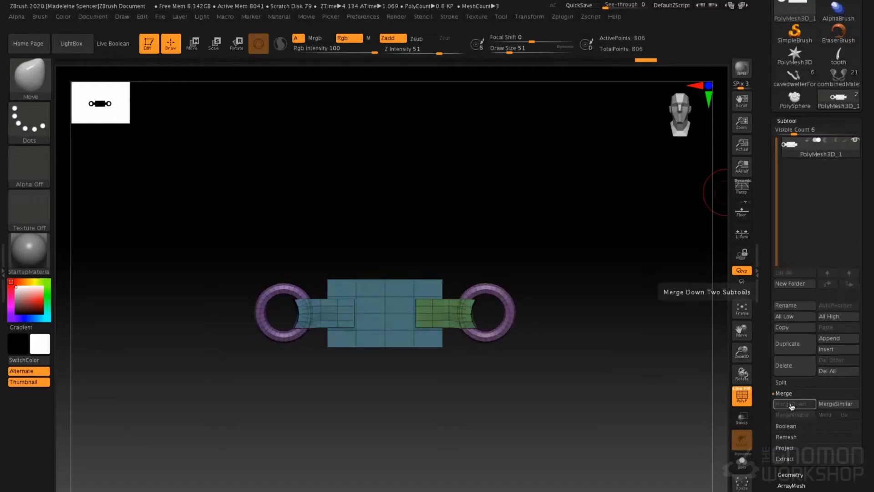
key(shift+f)
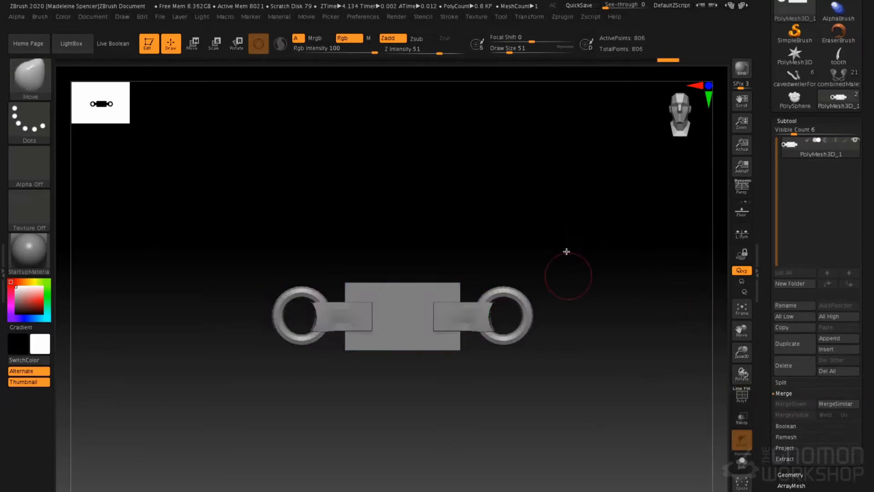
mouse_move(579, 236)
alt+mouse_down()
mouse_move(591, 228)
mouse_move(580, 221)
mouse_move(570, 233)
alt+mouse_up()
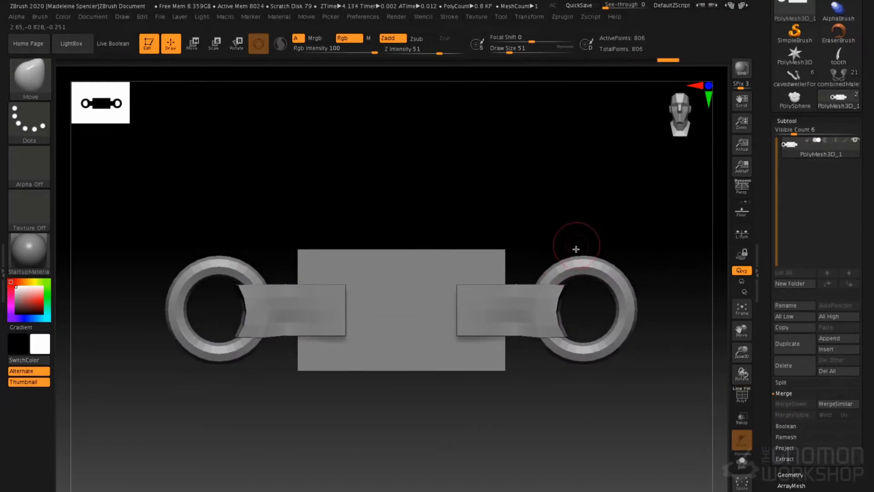
key(shift+f)
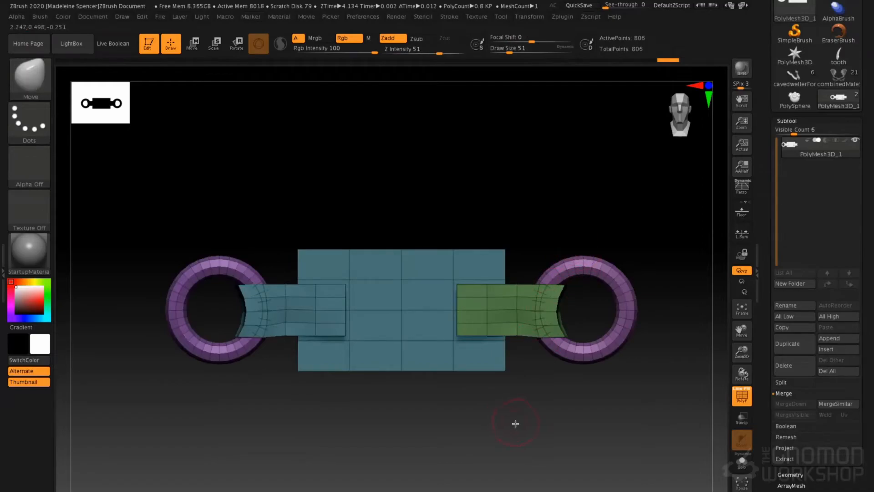
drag(515, 423, 486, 283)
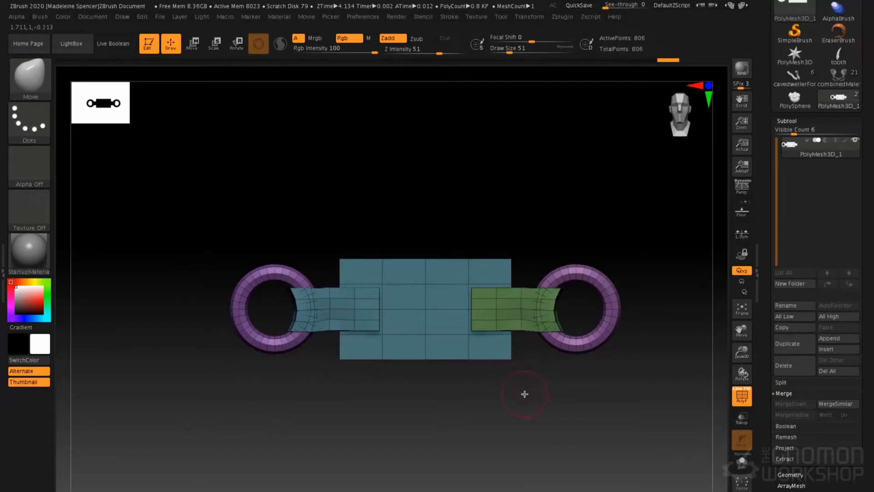
drag(511, 399, 512, 396)
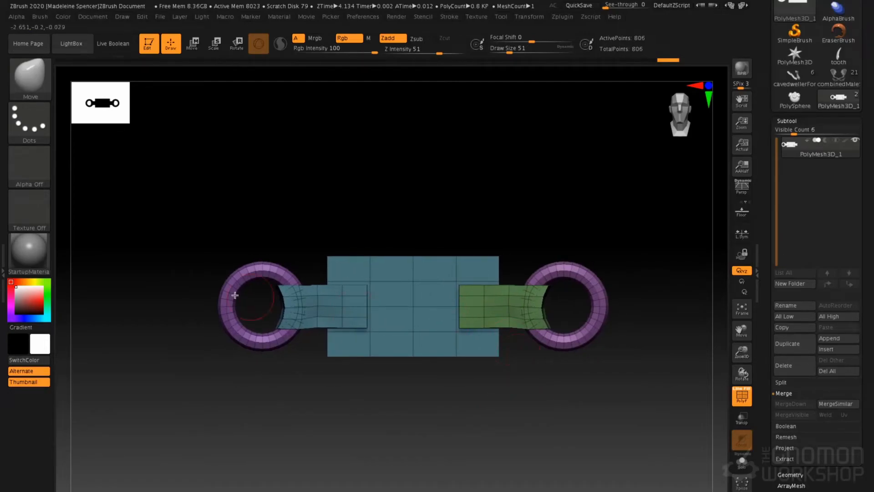
- Isolate one ring with its small block and adjoining slab column, and assign them a single polygroup with GroupVisible
ctrl+shift+drag(146, 203, 381, 438)
drag(371, 360, 355, 357)
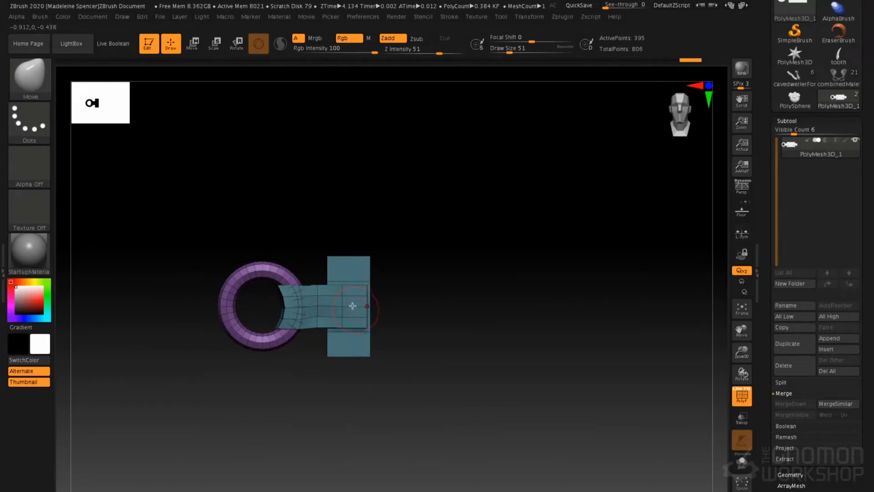
scroll(792, 433, down, 8)
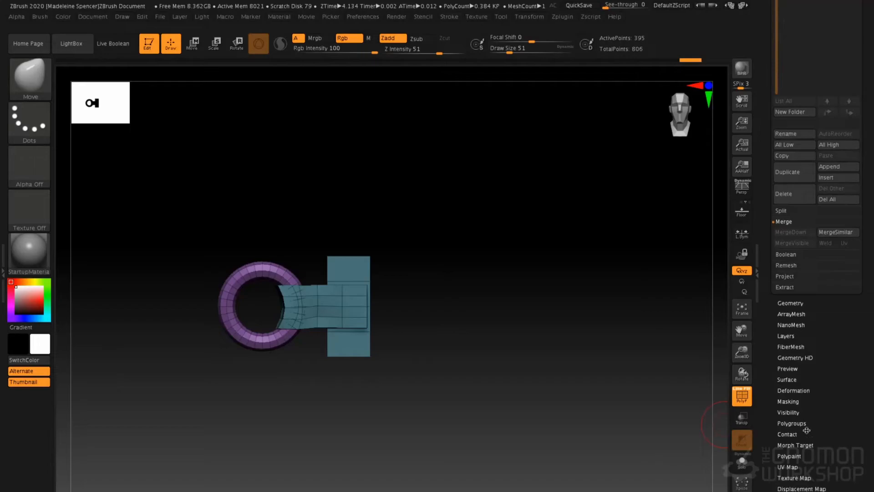
click(802, 424)
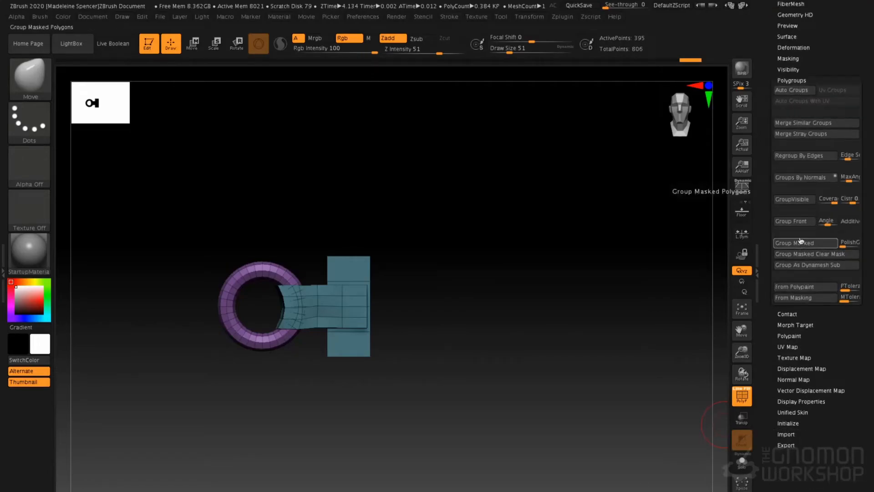
click(796, 200)
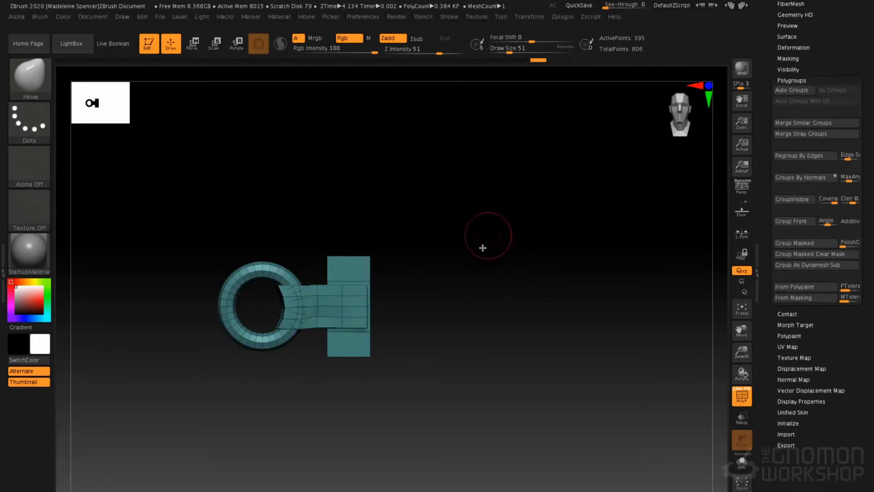
- Isolate the slab's two middle columns, assign them their own polygroup with GroupVisible, and show the whole model again
ctrl+shift+drag(484, 184, 469, 168)
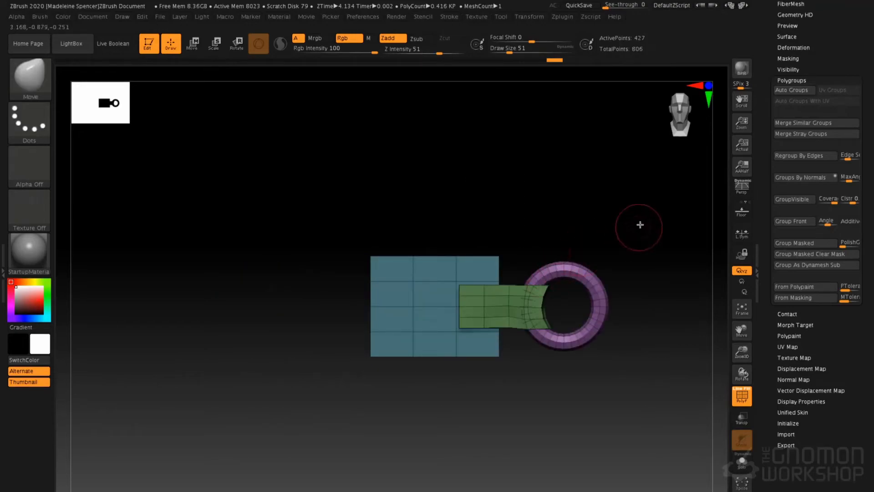
mouse_move(668, 201)
ctrl+alt+shift+mouse_down()
mouse_move(521, 363)
mouse_move(474, 398)
mouse_move(453, 401)
ctrl+alt+shift+mouse_up()
ctrl+shift+drag(526, 193, 548, 232)
mouse_move(354, 312)
ctrl+right_down()
mouse_move(417, 324)
mouse_move(381, 218)
mouse_move(439, 218)
ctrl+right_up()
ctrl+alt+shift+drag(363, 250, 377, 382)
ctrl+shift+drag(501, 195, 469, 214)
ctrl+right_drag(468, 214, 387, 293)
key(ctrl+shift)
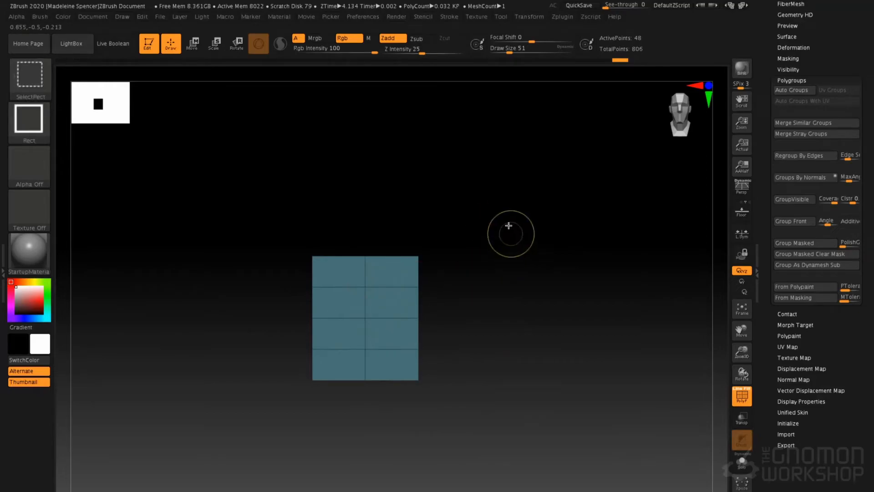
ctrl+shift+drag(494, 204, 499, 228)
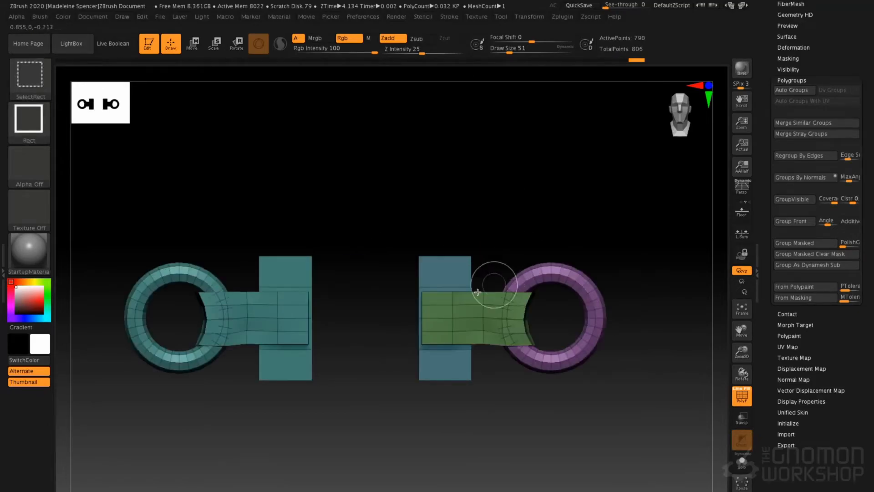
ctrl+shift+drag(421, 214, 428, 277)
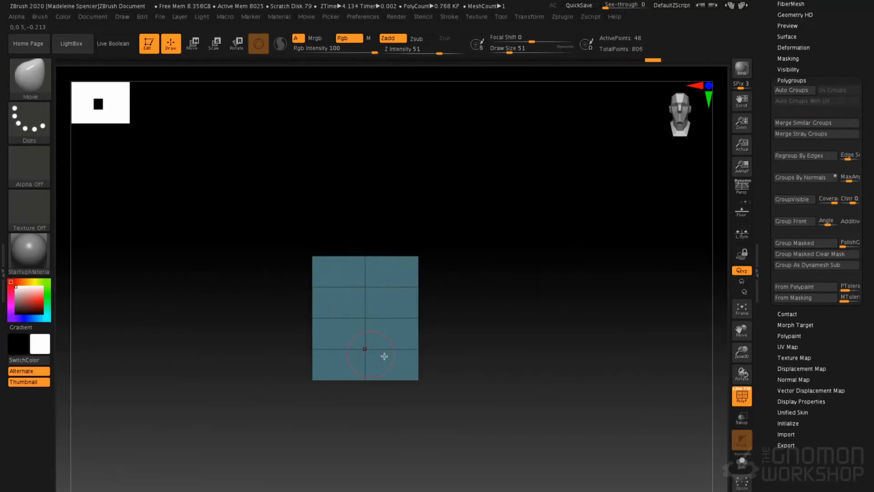
click(802, 199)
ctrl+shift+click(572, 300)
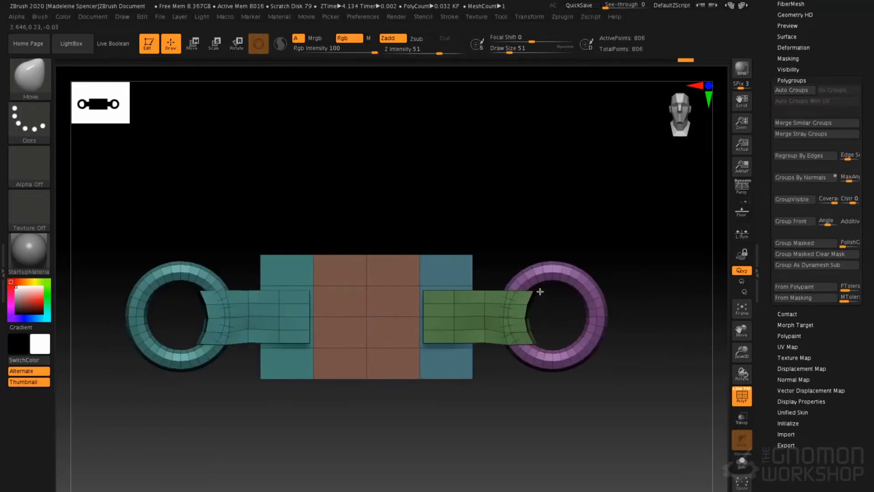
- Isolate the remaining ring with its small block and slab column, combine them into one polygroup with GroupVisible, and unhide everything
key(f)
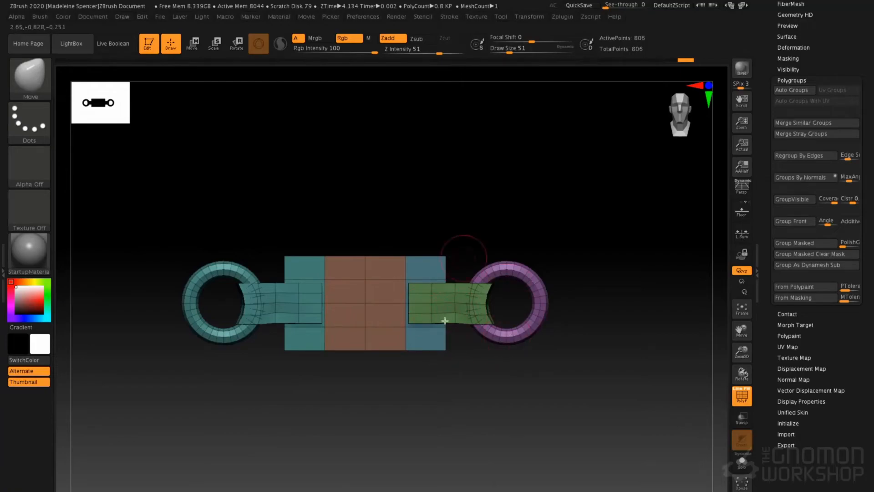
ctrl+shift+click(300, 310)
ctrl+shift+click(298, 308)
ctrl+alt+shift+click(360, 315)
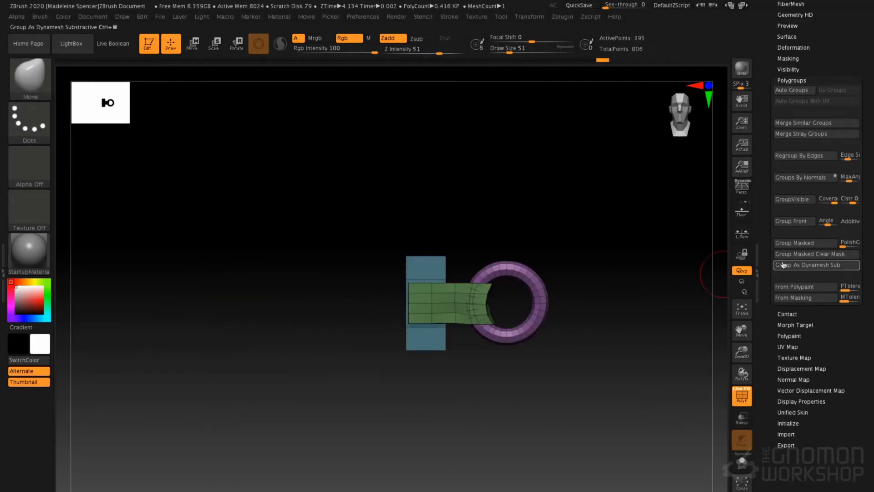
click(792, 199)
ctrl+shift+click(623, 283)
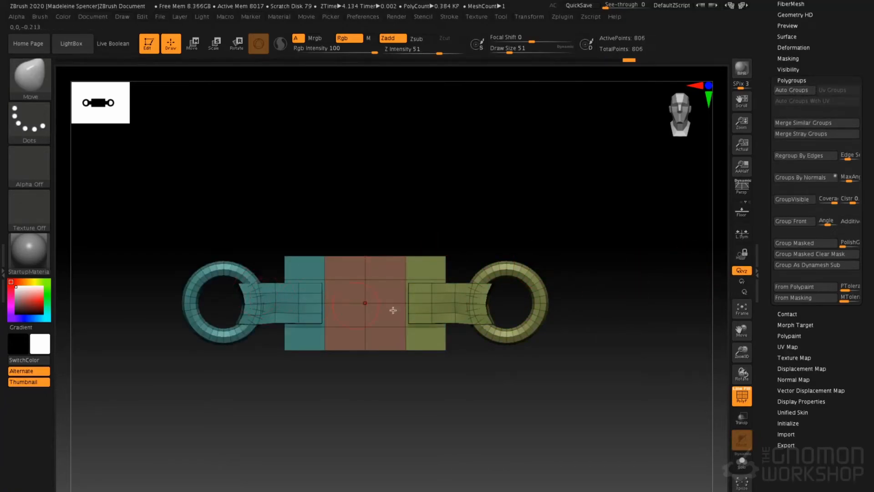
- Orient the strap vertically in a front-on view and create a new InsertMesh brush from the active mesh
alt+right_drag(322, 286, 349, 311)
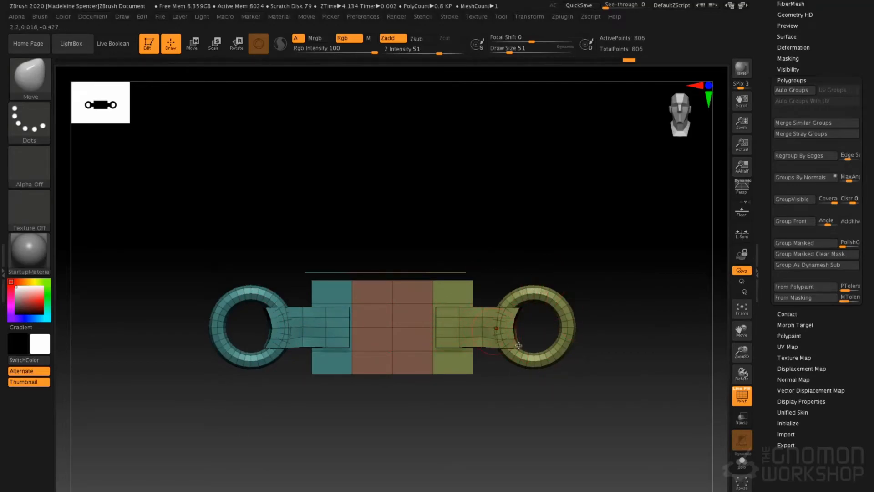
alt+right_drag(518, 345, 500, 320)
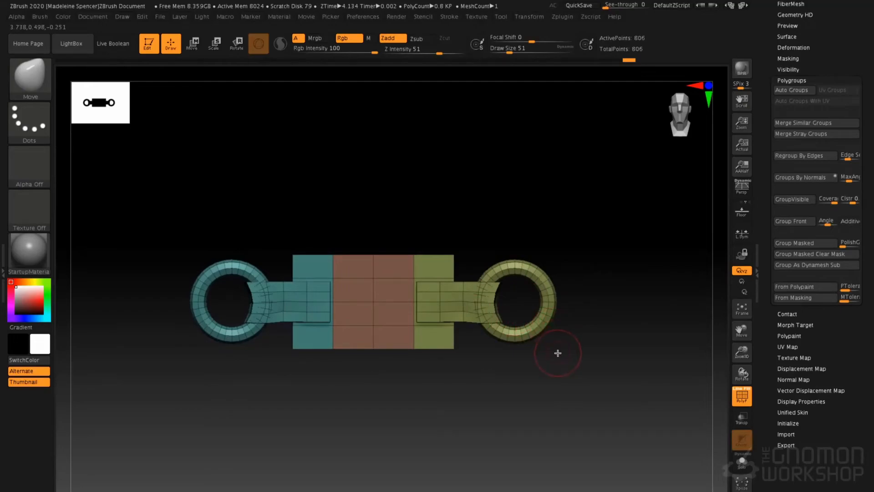
alt+right_drag(582, 251, 601, 285)
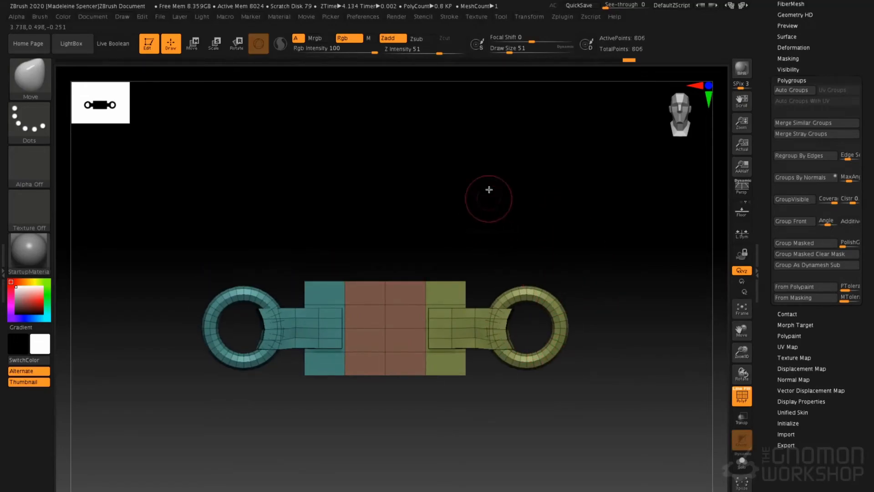
right_drag(493, 148, 512, 225)
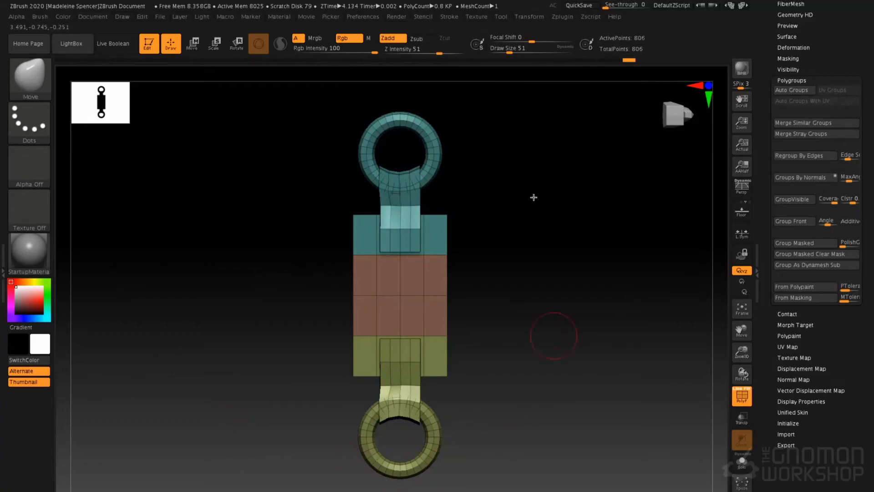
click(40, 16)
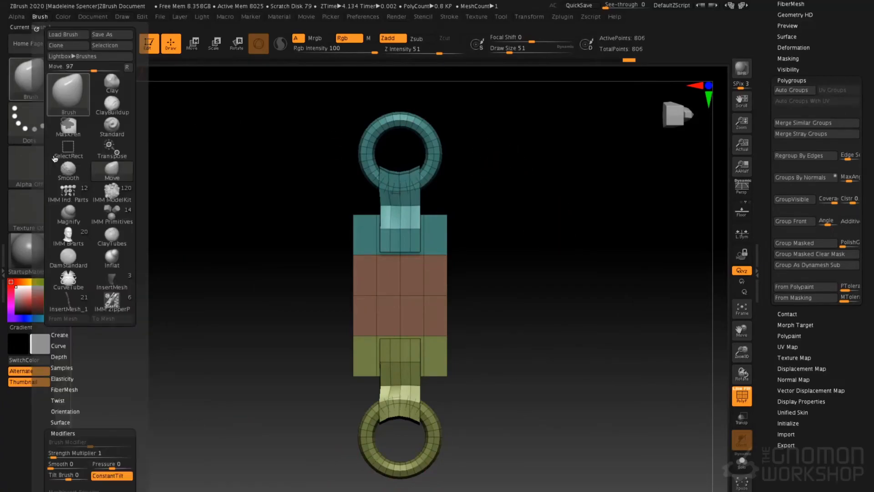
click(73, 336)
click(78, 344)
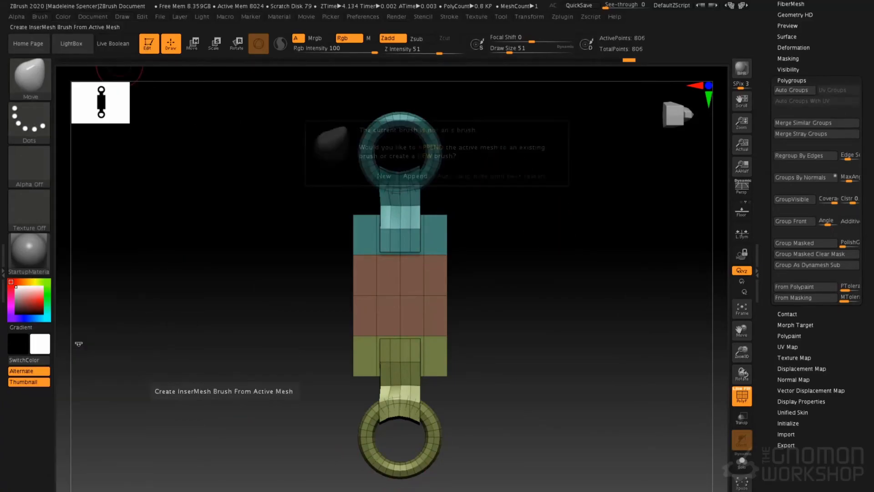
click(385, 176)
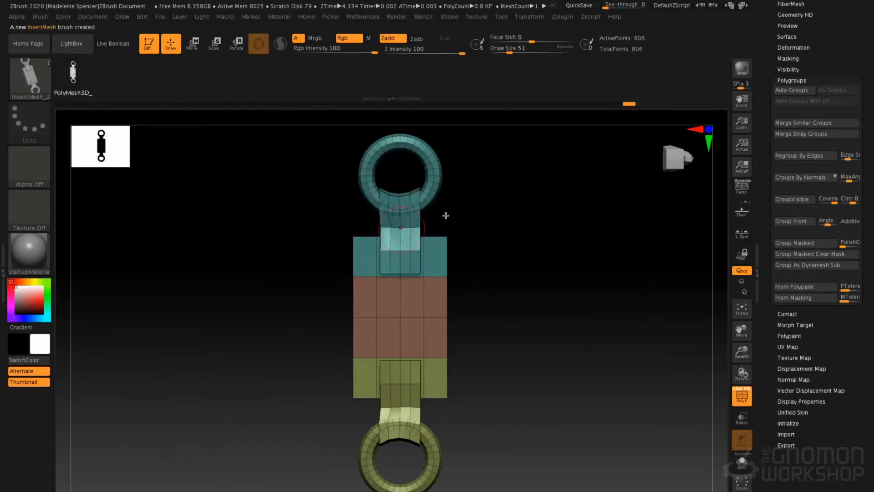
- Turn on Curve Mode in the stroke settings for the new insert mesh brush
alt+drag(506, 216, 476, 251)
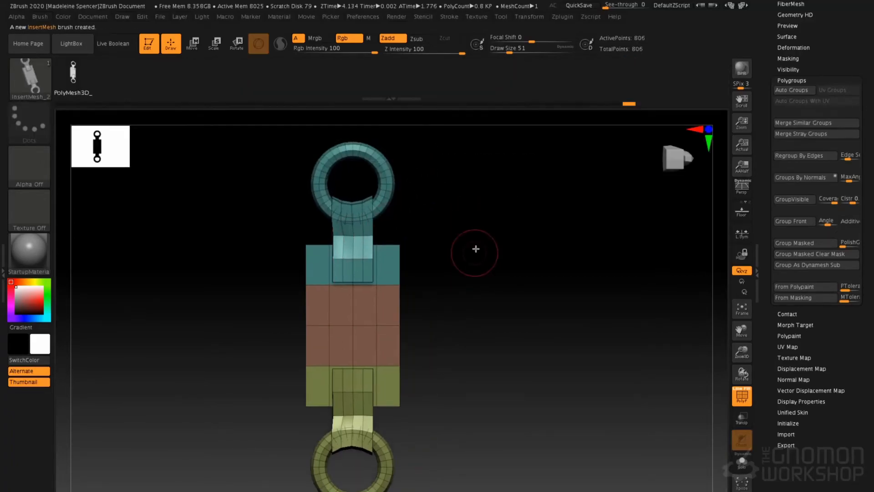
click(450, 17)
click(474, 198)
click(464, 177)
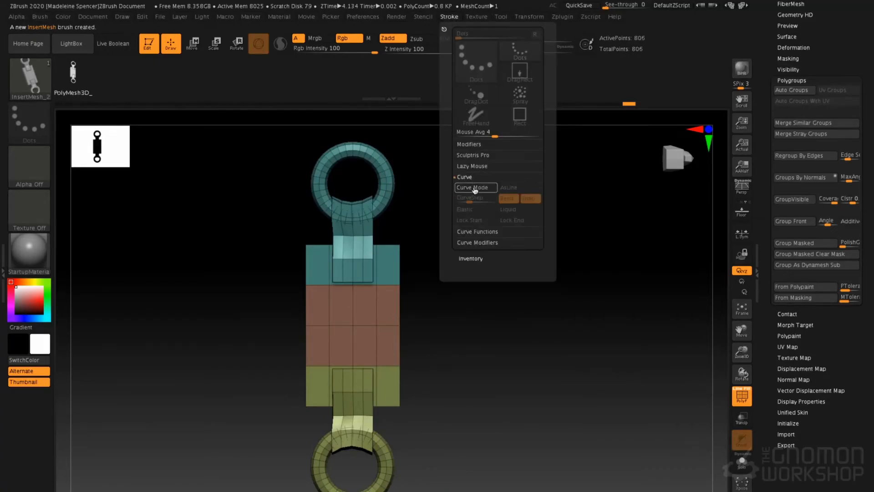
- Set the Draw Size to 172 and draw an arched test curve from the model across the empty canvas
alt+drag(415, 176, 343, 160)
key(space)
mouse_move(370, 215)
mouse_down()
mouse_move(388, 214)
mouse_move(401, 238)
mouse_move(315, 273)
mouse_up()
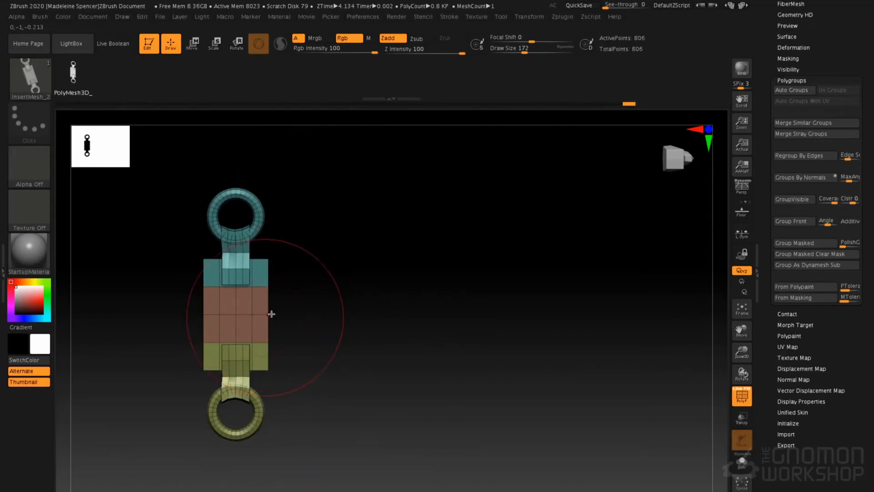
drag(718, 477, 719, 474)
mouse_move(611, 260)
alt+mouse_down()
mouse_move(562, 255)
mouse_move(568, 236)
mouse_move(548, 262)
alt+mouse_up()
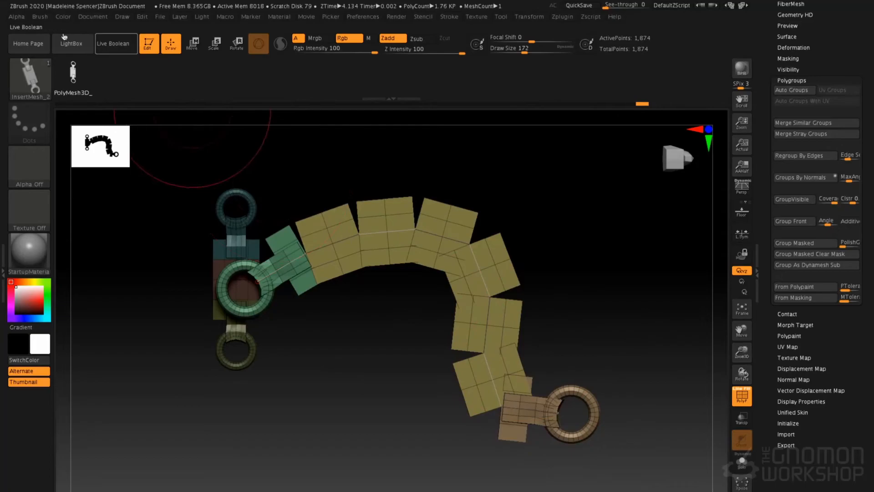
- Adjust the brush's modifiers so the repeating strap segments join continuously, and update the existing test curve
click(39, 17)
scroll(111, 444, down, 5)
click(68, 413)
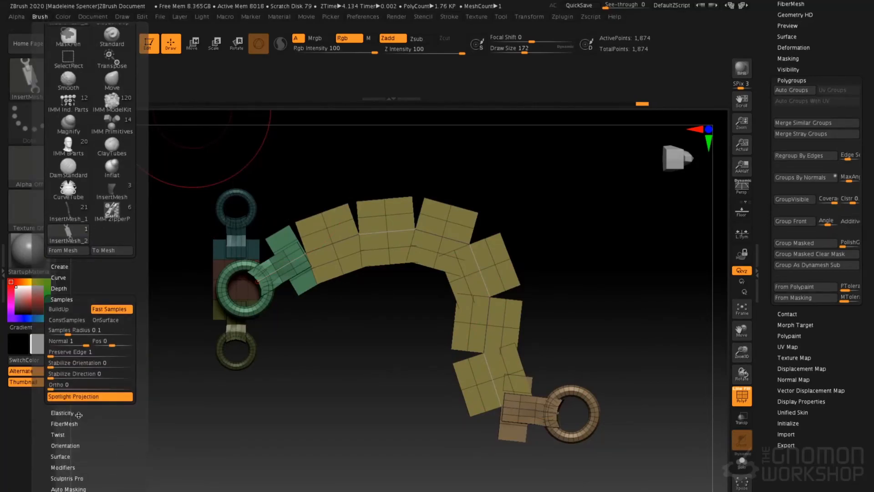
click(73, 298)
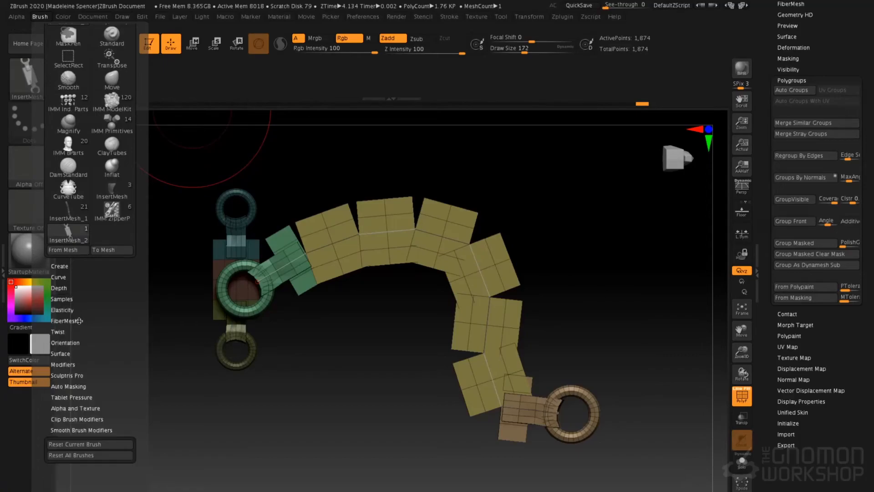
click(72, 363)
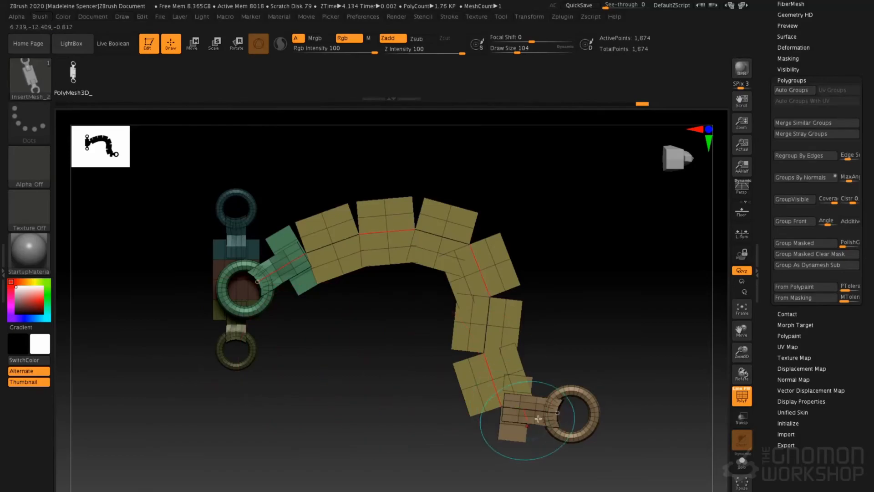
click(561, 414)
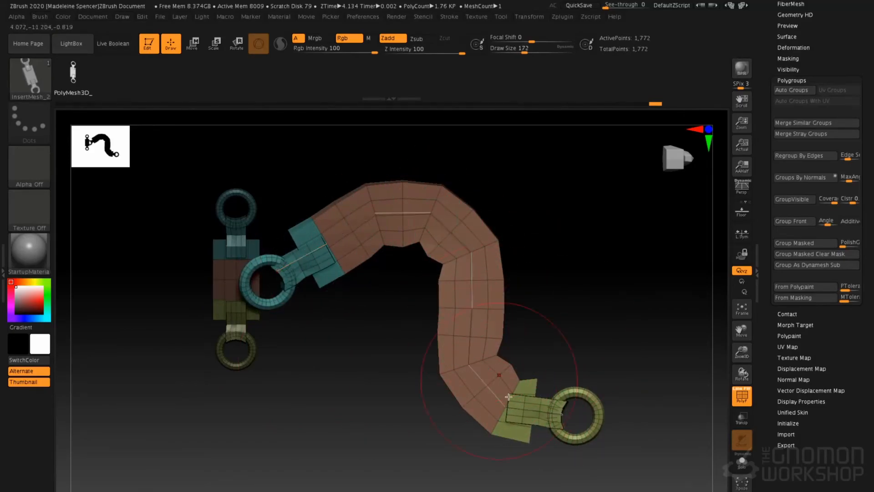
- Pull the strap curve's starting ring up above the original model, and turn off the polyframe display
alt+drag(553, 314, 564, 294)
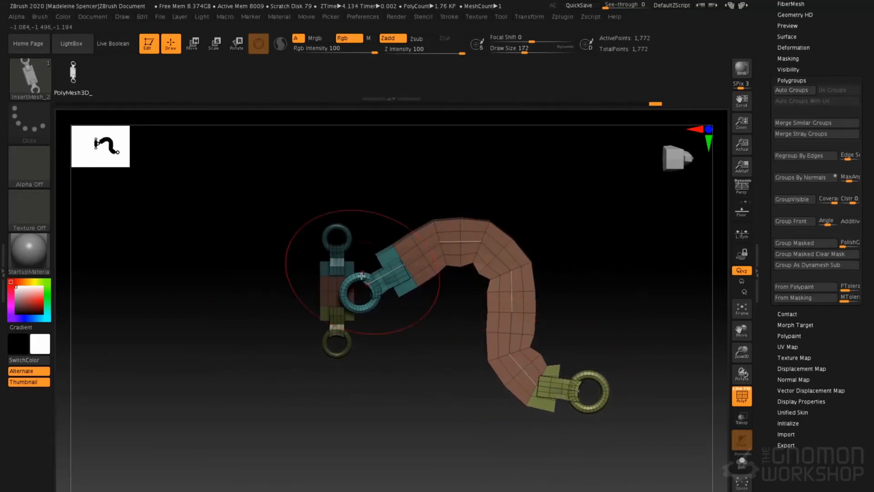
mouse_move(364, 283)
mouse_down()
mouse_move(386, 138)
mouse_move(272, 165)
mouse_up()
key(shift)
key(shift+f)
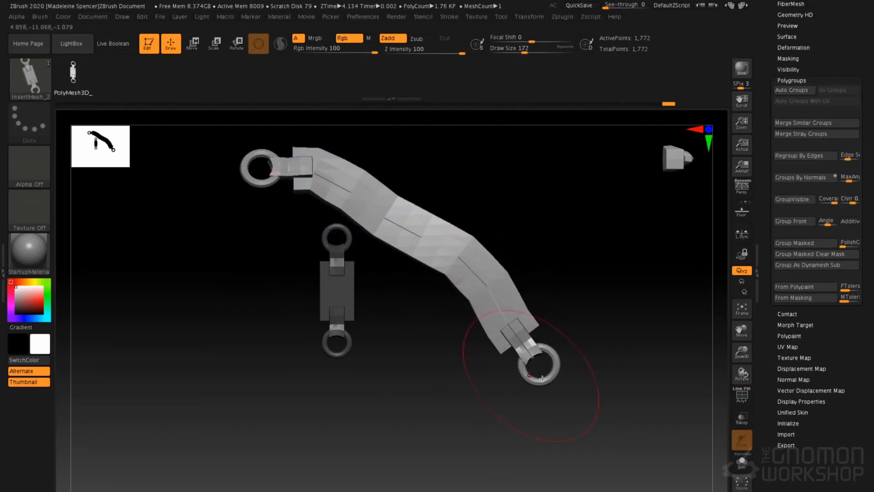
drag(556, 264, 527, 361)
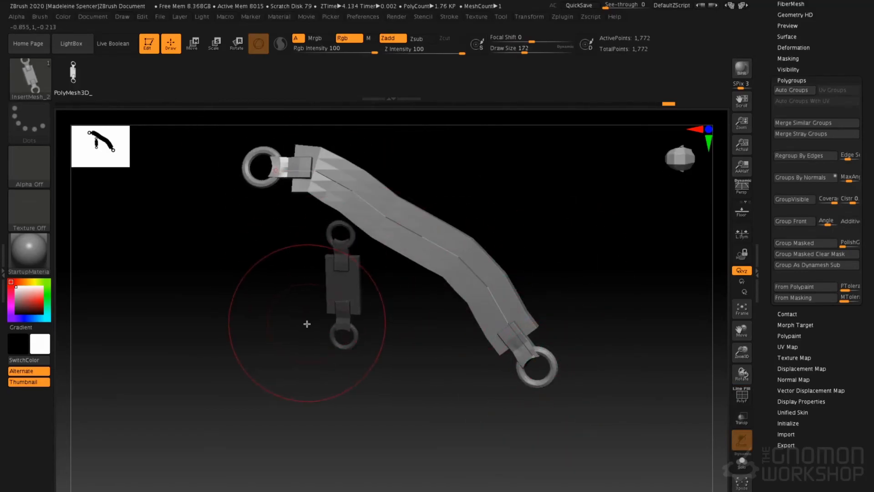
- Load the PolySphere tool from LightBox and delete its lower subdivision levels
click(71, 44)
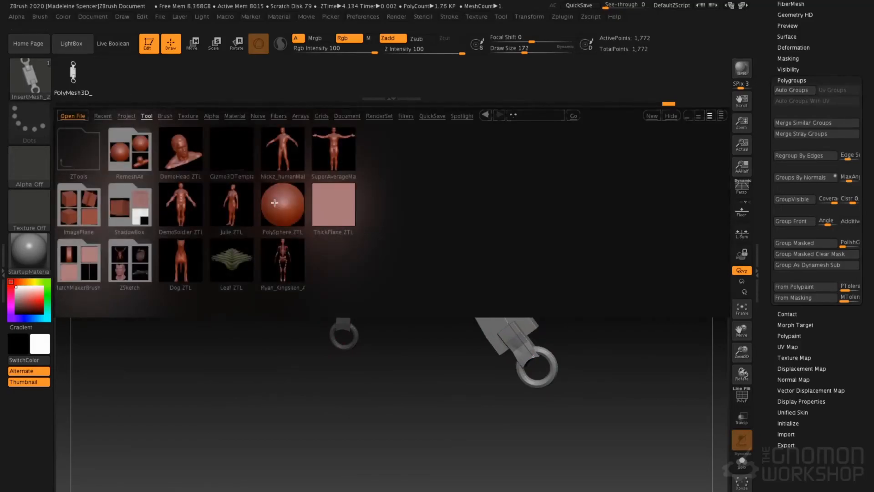
click(85, 44)
scroll(839, 164, up, 6)
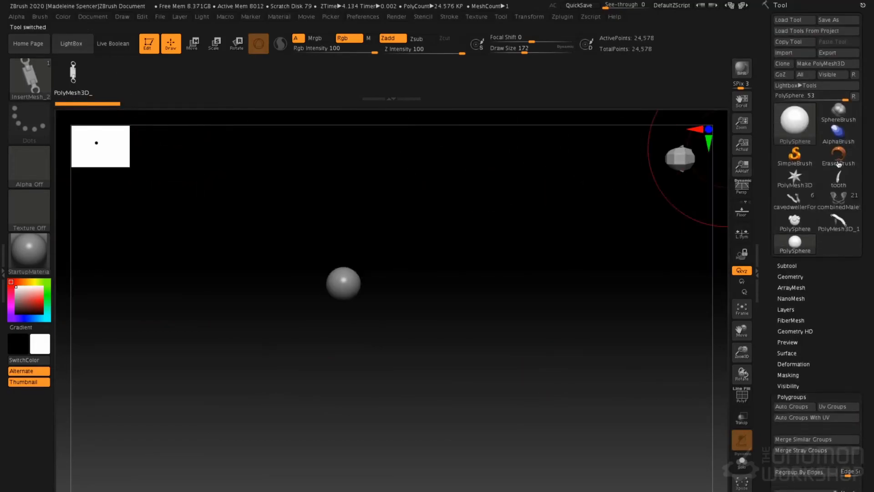
click(791, 267)
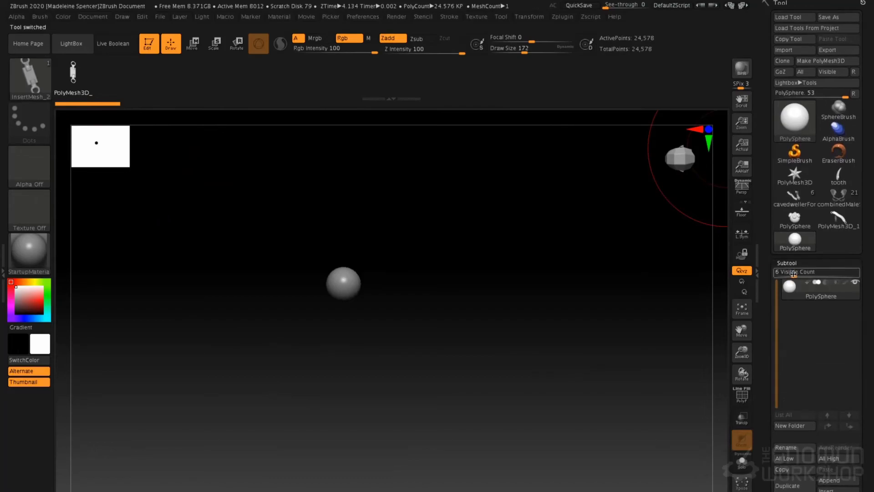
click(792, 265)
click(796, 275)
click(796, 306)
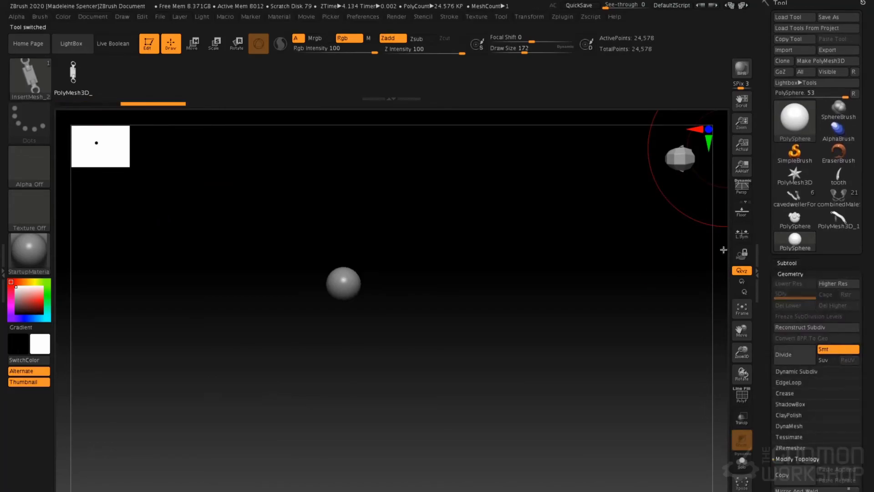
- Try drawing a short strap curve diagonally across the sphere's upper half at Draw Size 51, and undo it
alt+drag(492, 287, 509, 399)
mouse_move(505, 256)
alt+mouse_down()
mouse_move(502, 291)
mouse_move(476, 314)
mouse_move(508, 249)
alt+mouse_up()
key(space)
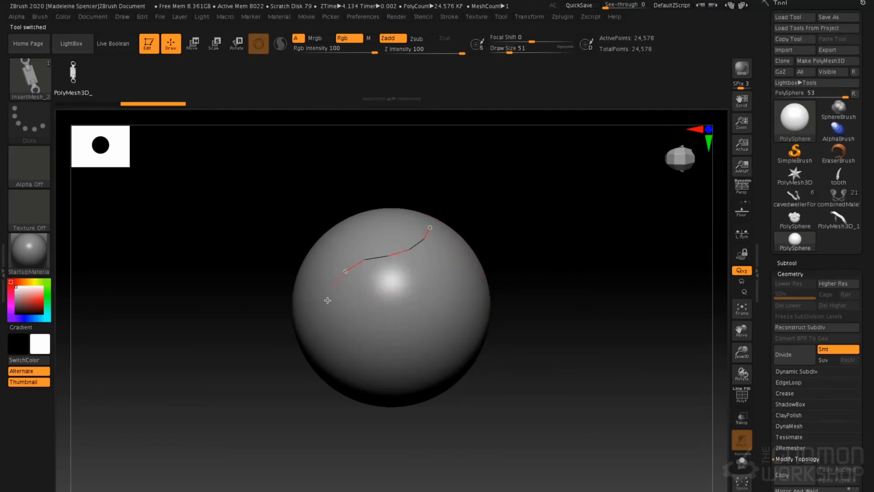
drag(328, 300, 322, 312)
mouse_move(480, 258)
mouse_down()
mouse_move(469, 257)
mouse_move(476, 259)
mouse_up()
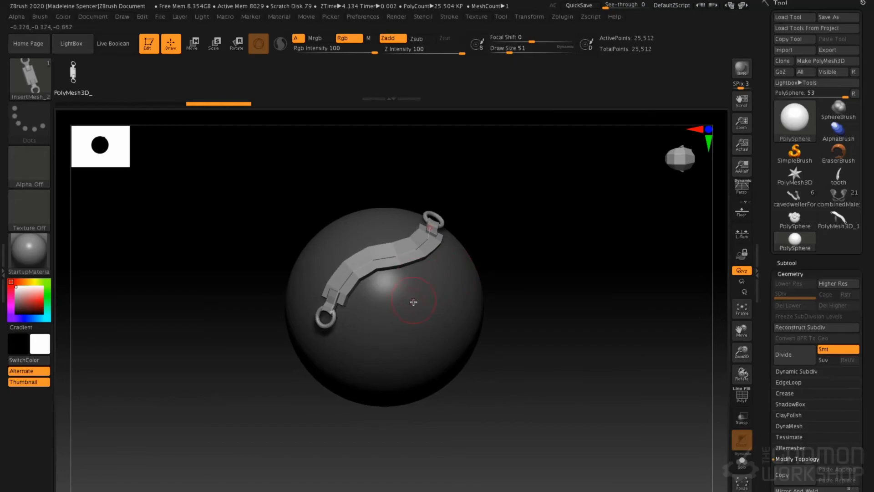
key(ctrl+z)
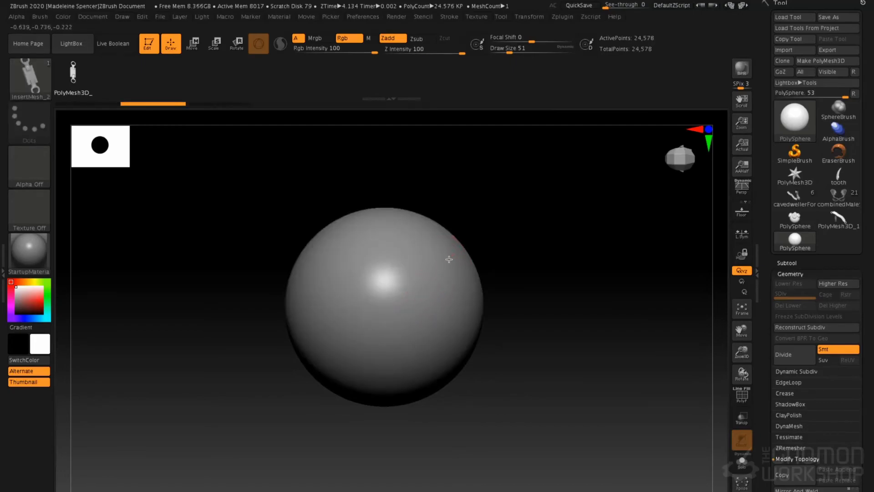
- Wrap a strap curve all the way around the sphere so that its two end rings meet and overlap
mouse_move(281, 385)
mouse_down()
mouse_move(229, 417)
mouse_move(166, 412)
mouse_move(198, 456)
mouse_move(176, 413)
mouse_up()
mouse_move(504, 235)
mouse_down()
mouse_move(499, 252)
mouse_move(523, 251)
mouse_move(503, 281)
mouse_move(562, 250)
mouse_up()
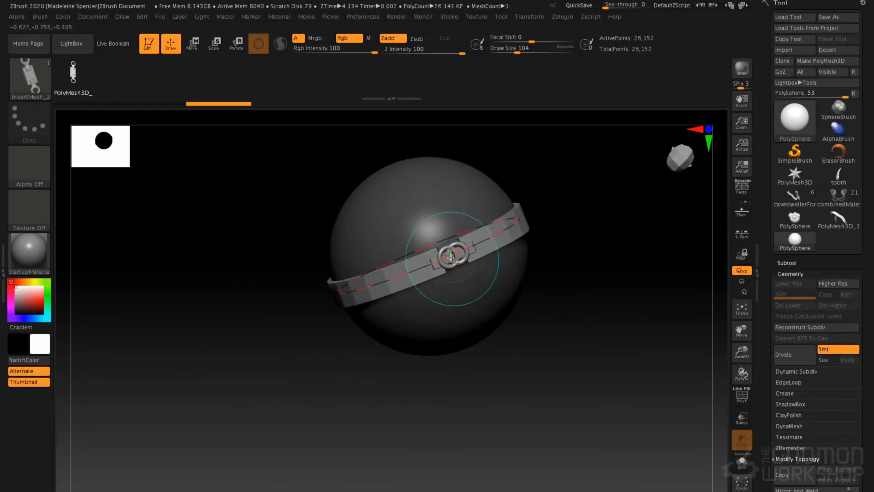
alt+drag(587, 233, 577, 256)
mouse_move(581, 245)
alt+mouse_down()
mouse_move(585, 236)
mouse_move(588, 244)
alt+mouse_up()
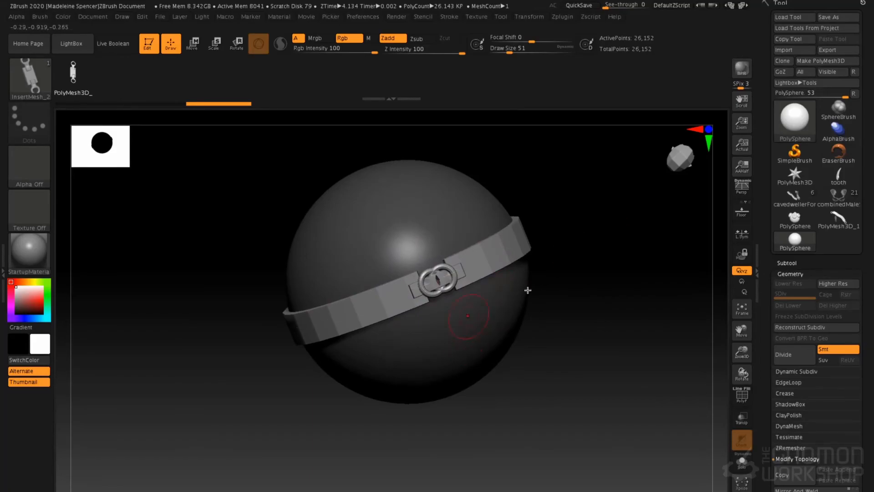
- Turn on Dynamic Subdiv for the sphere and its wrapped strap, accepting auto-activation
drag(588, 312, 569, 298)
key(d)
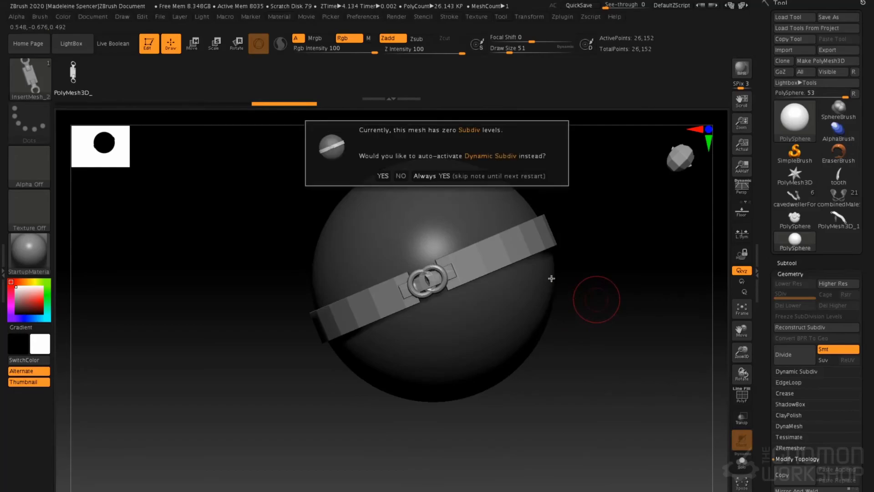
click(386, 176)
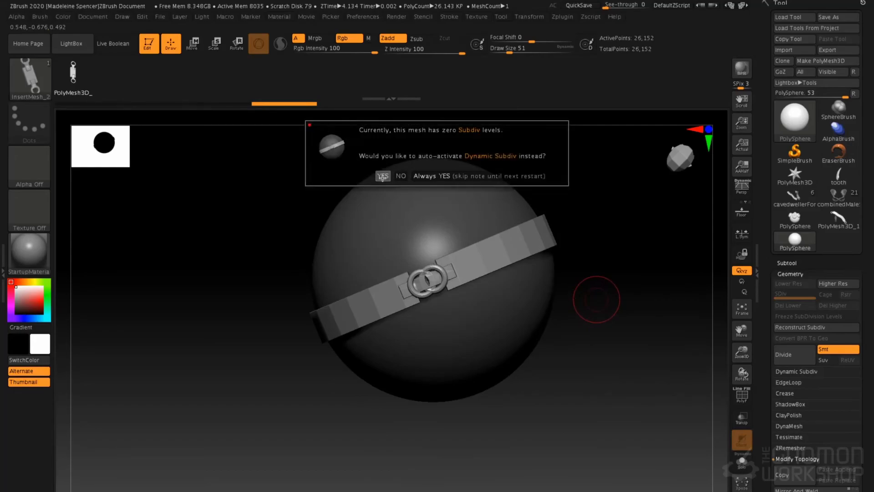
- Draw a second, wavy strap curve across the sphere's upper half, above the wrapped strap, with a ring at each end
drag(451, 188, 398, 208)
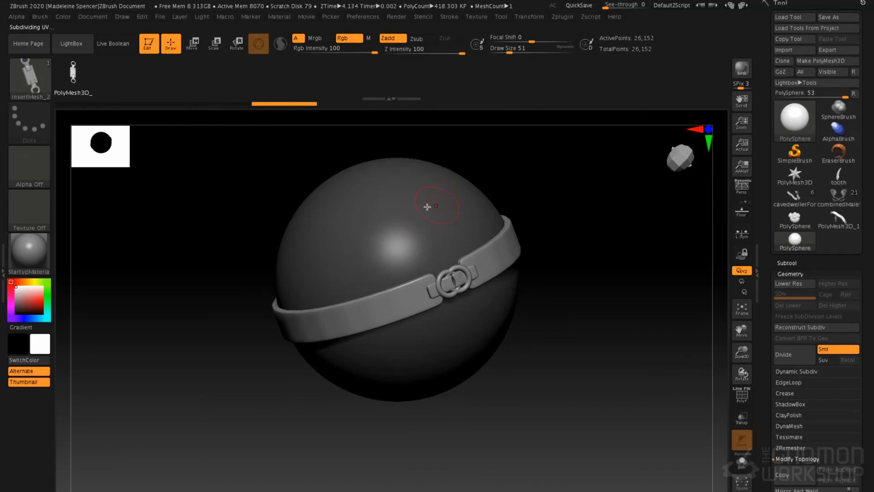
drag(308, 278, 310, 278)
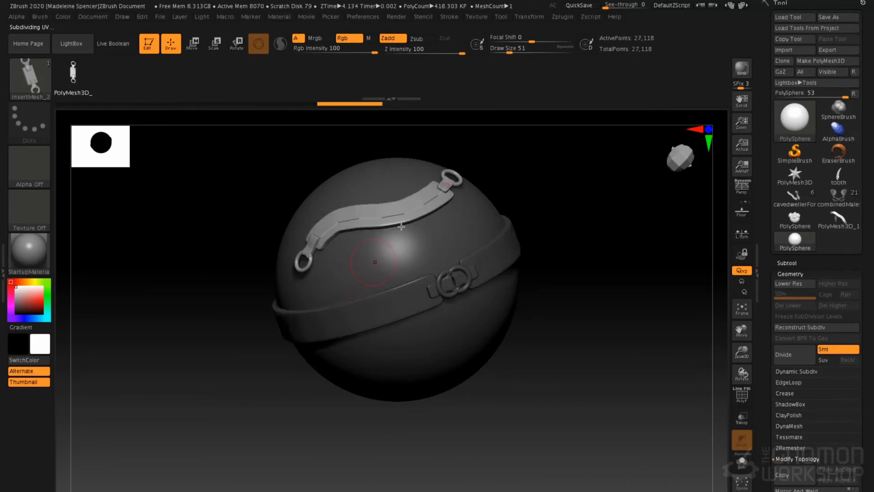
mouse_move(414, 173)
mouse_down()
mouse_move(379, 179)
mouse_move(405, 178)
mouse_move(400, 168)
mouse_up()
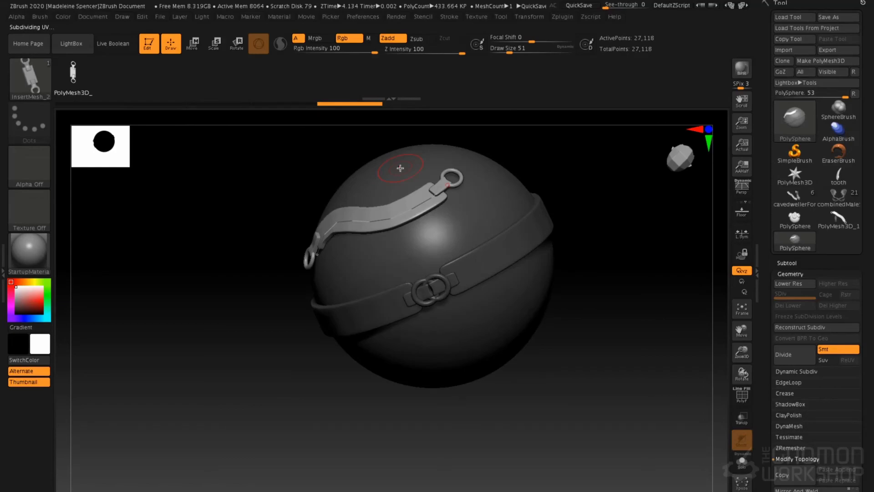
- Apply Dynamic Subdiv to convert the smoothed sphere and straps into real subdivision levels, and set the mesh to SDiv 3
click(795, 274)
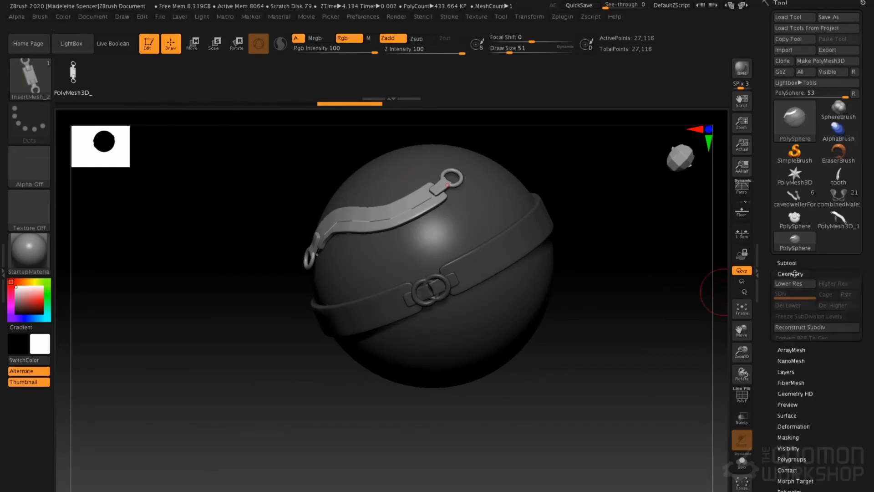
click(795, 274)
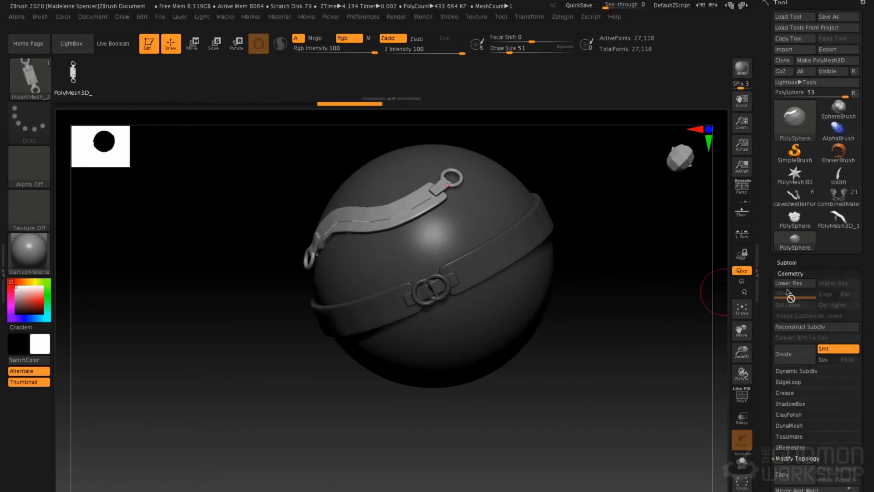
click(798, 371)
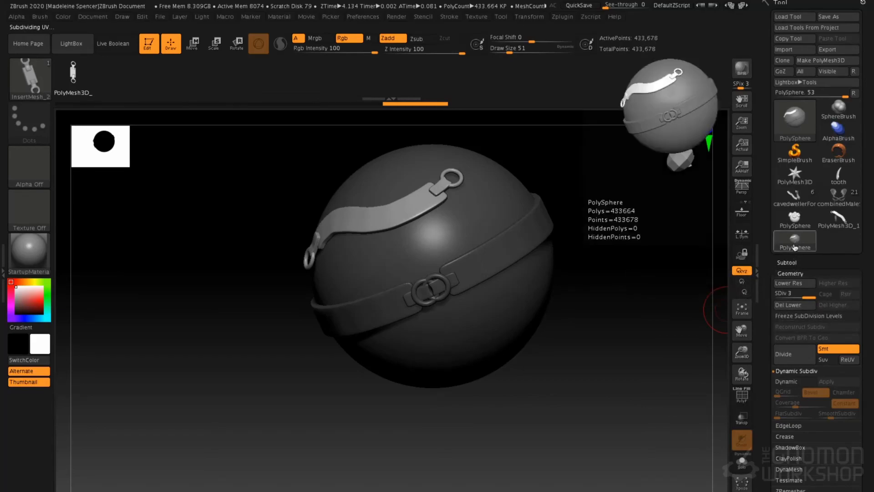
mouse_move(807, 295)
mouse_down()
mouse_move(780, 295)
mouse_move(816, 295)
mouse_up()
mouse_move(599, 316)
mouse_down()
mouse_move(621, 351)
mouse_move(566, 254)
mouse_move(603, 353)
mouse_move(586, 302)
mouse_move(592, 315)
mouse_move(601, 281)
mouse_move(587, 283)
mouse_move(591, 303)
mouse_up()
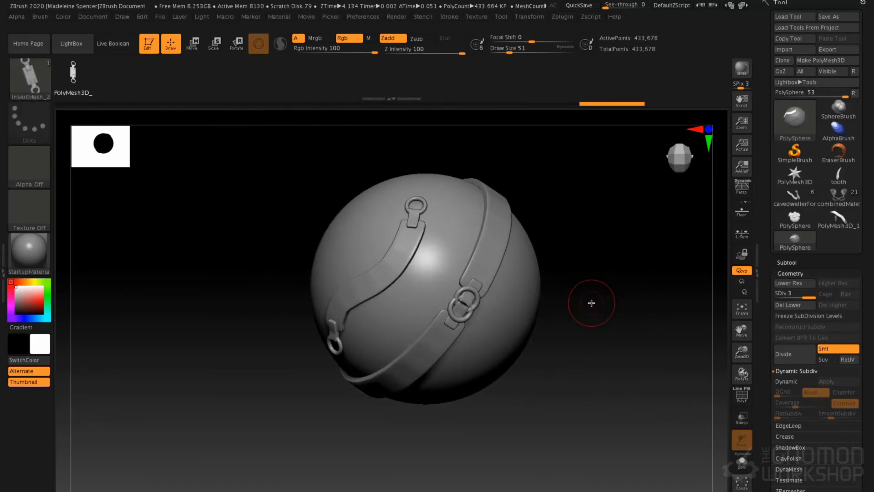